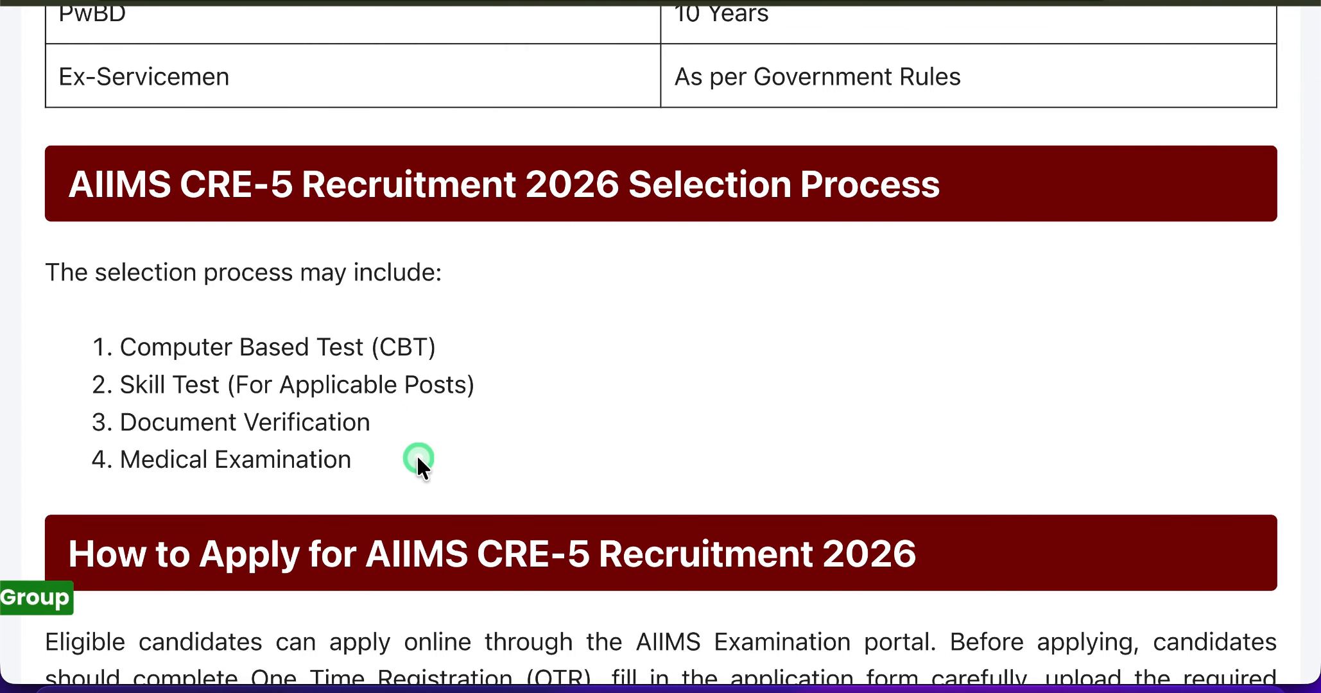
- Open the new-account registration for Common Recruitment Examination - 5 (CRE-5) on the AIIMS Exams site
scroll(418, 457, "down", 10)
scroll(417, 457, "down", 3)
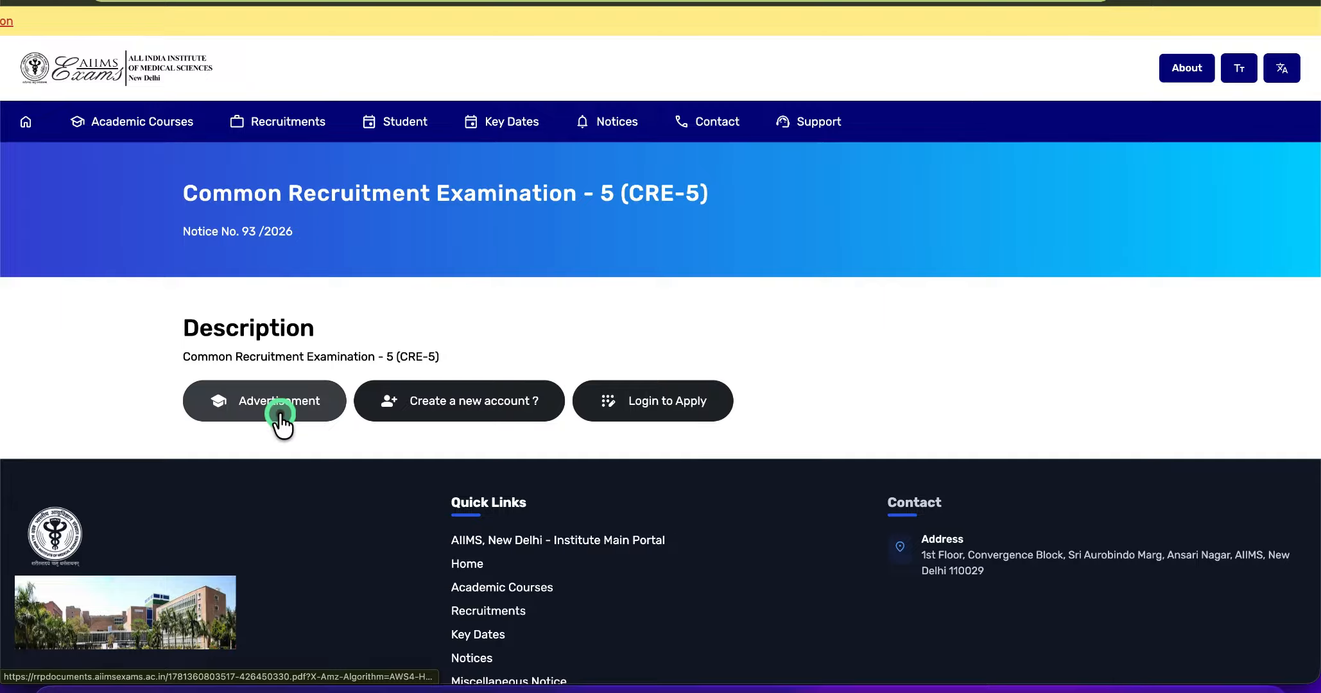
left_click(490, 408)
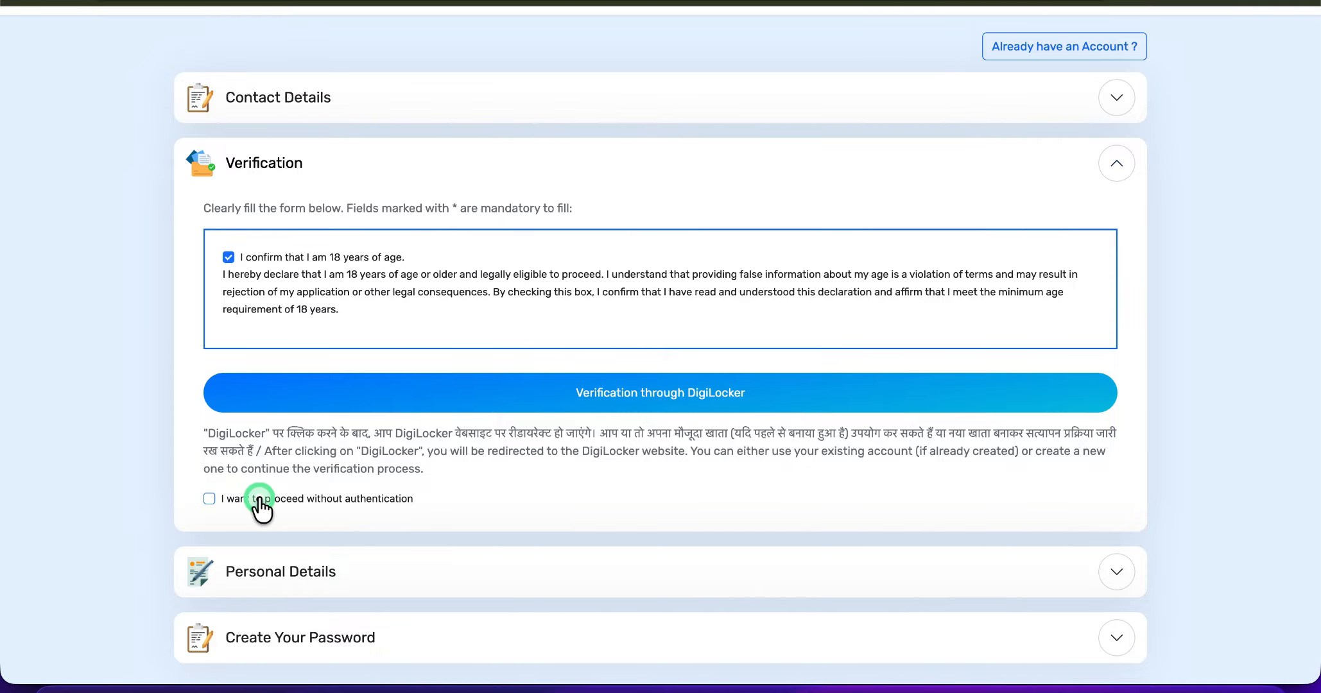
- Choose to proceed without authentication in the Verification section and continue to the personal details
left_click(206, 500)
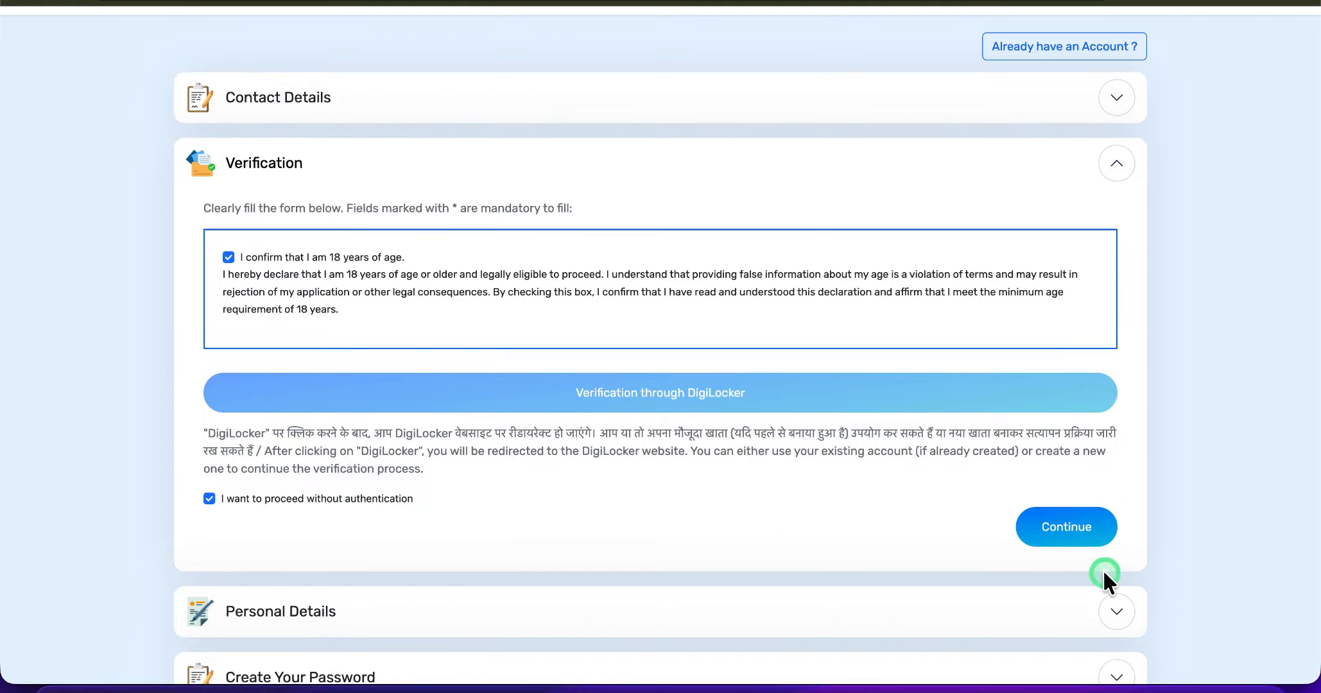
left_click(1060, 538)
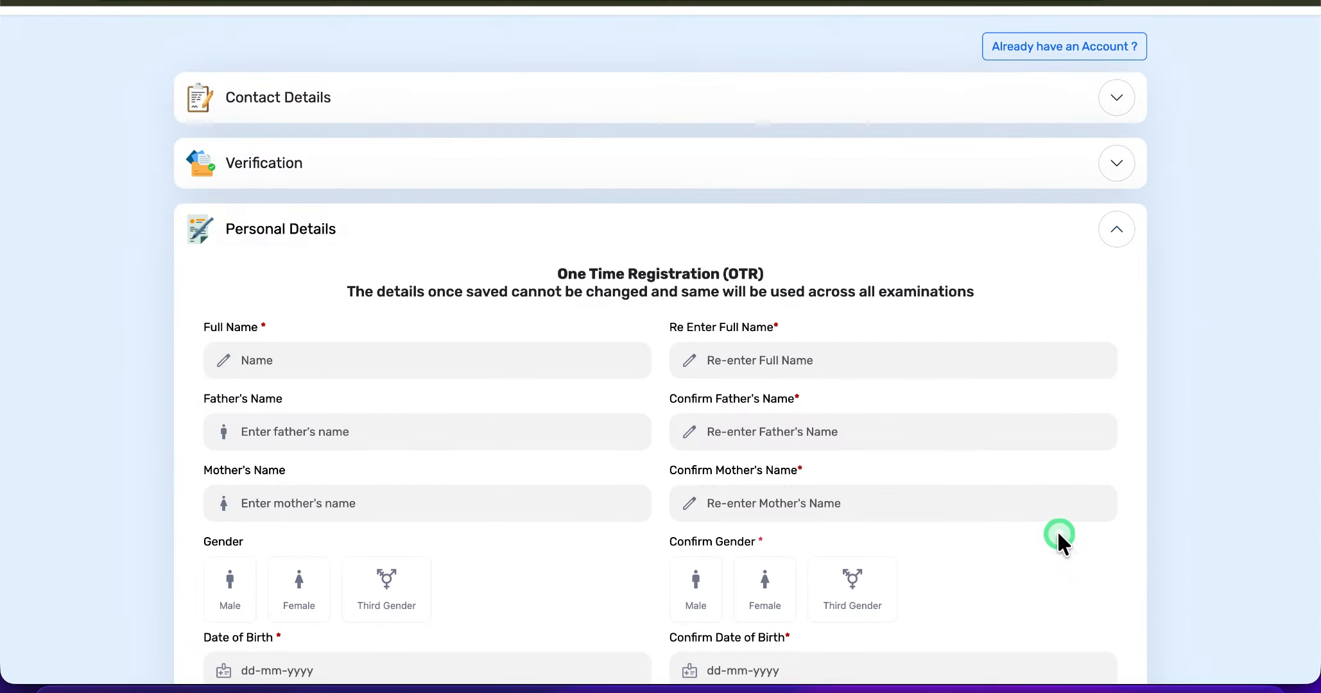
- Enter the applicant's full name and re-enter it in the confirmation field
scroll(1059, 538, "down", 2)
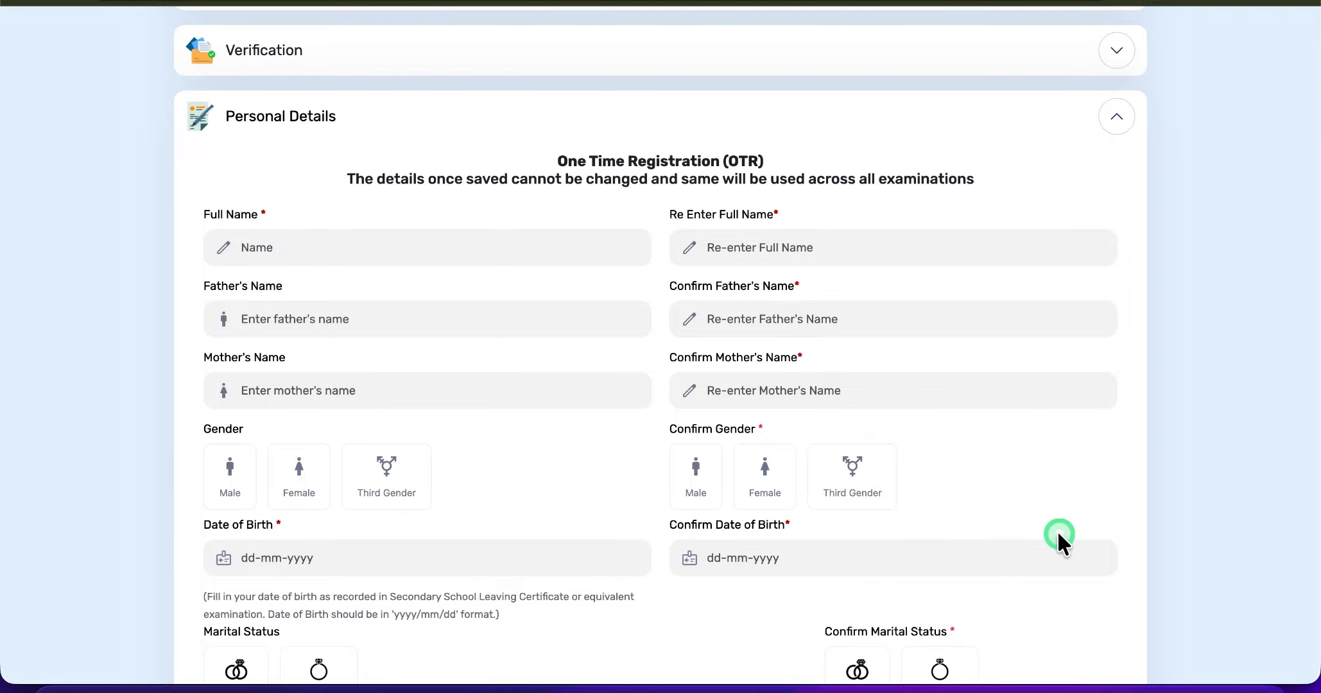
left_click(846, 463)
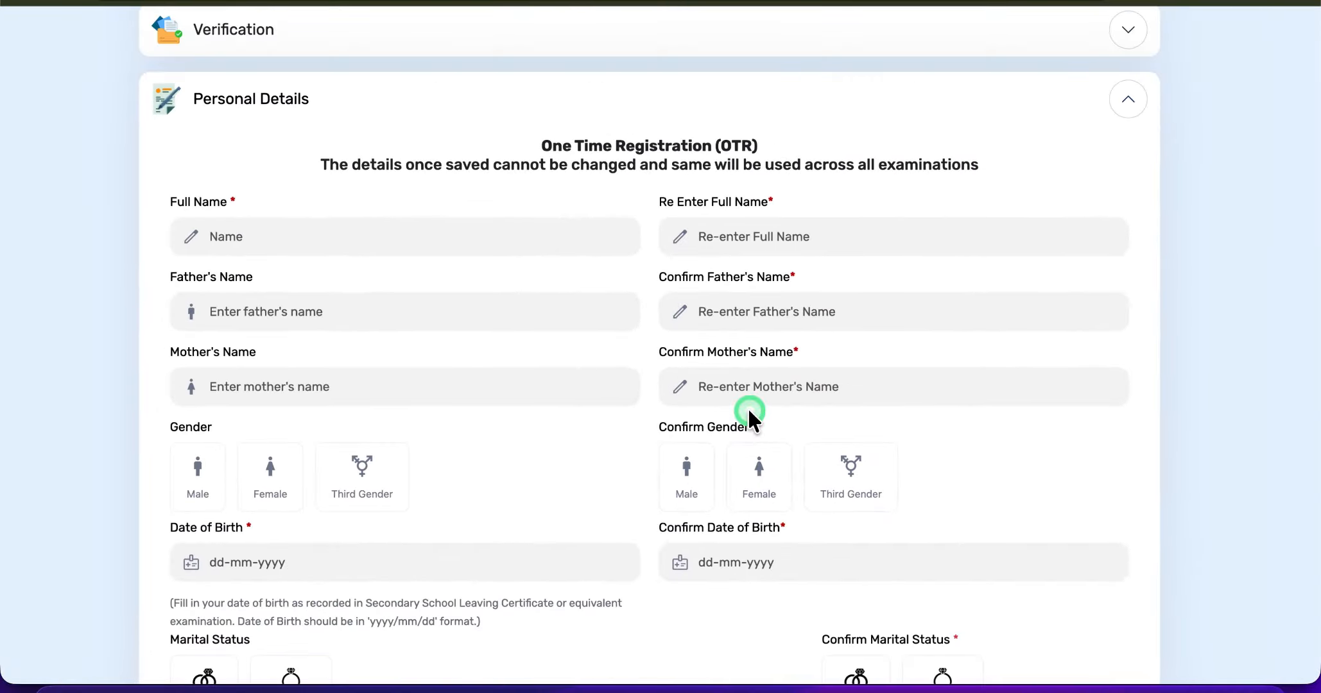
scroll(749, 411, "down", 1)
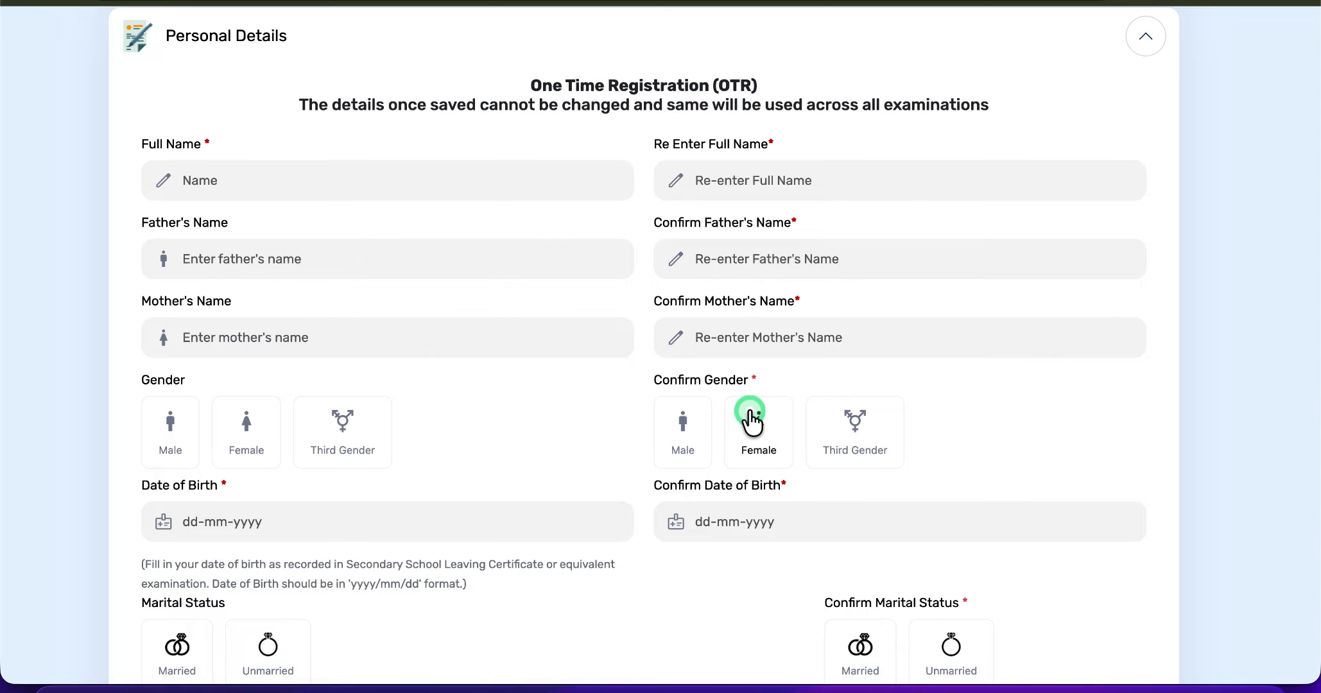
left_click(245, 190)
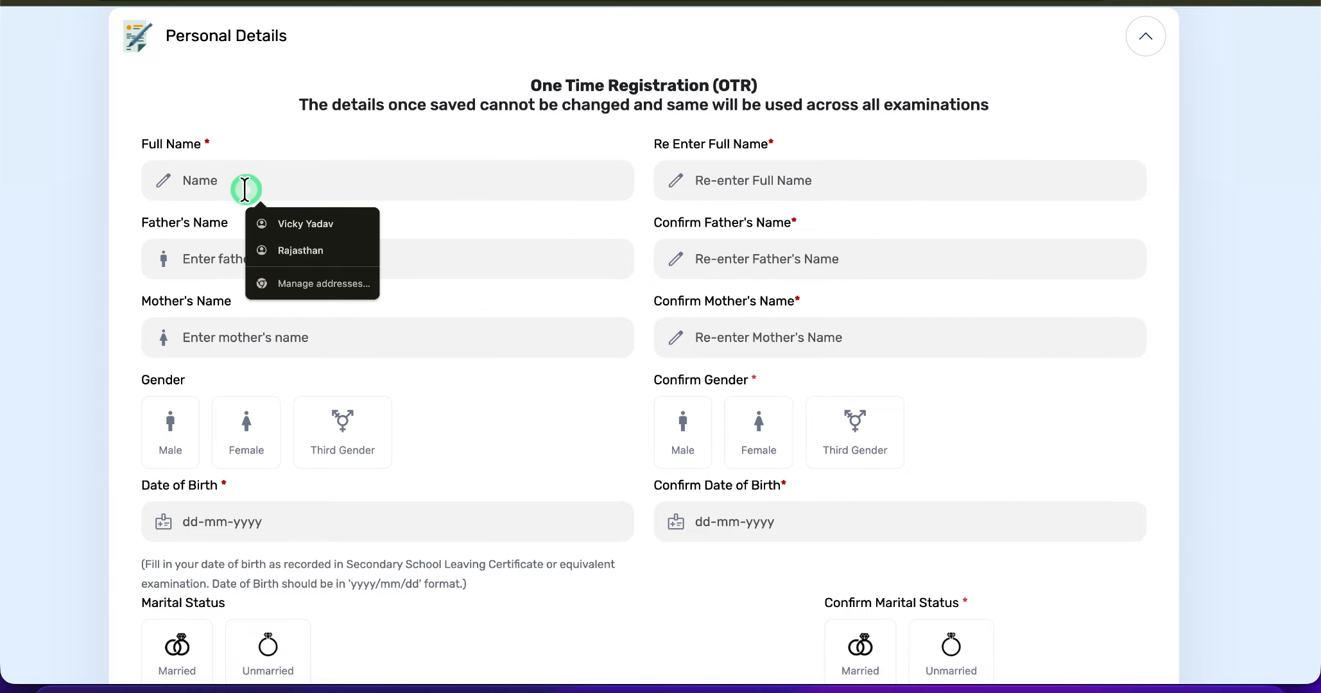
type("VICKY")
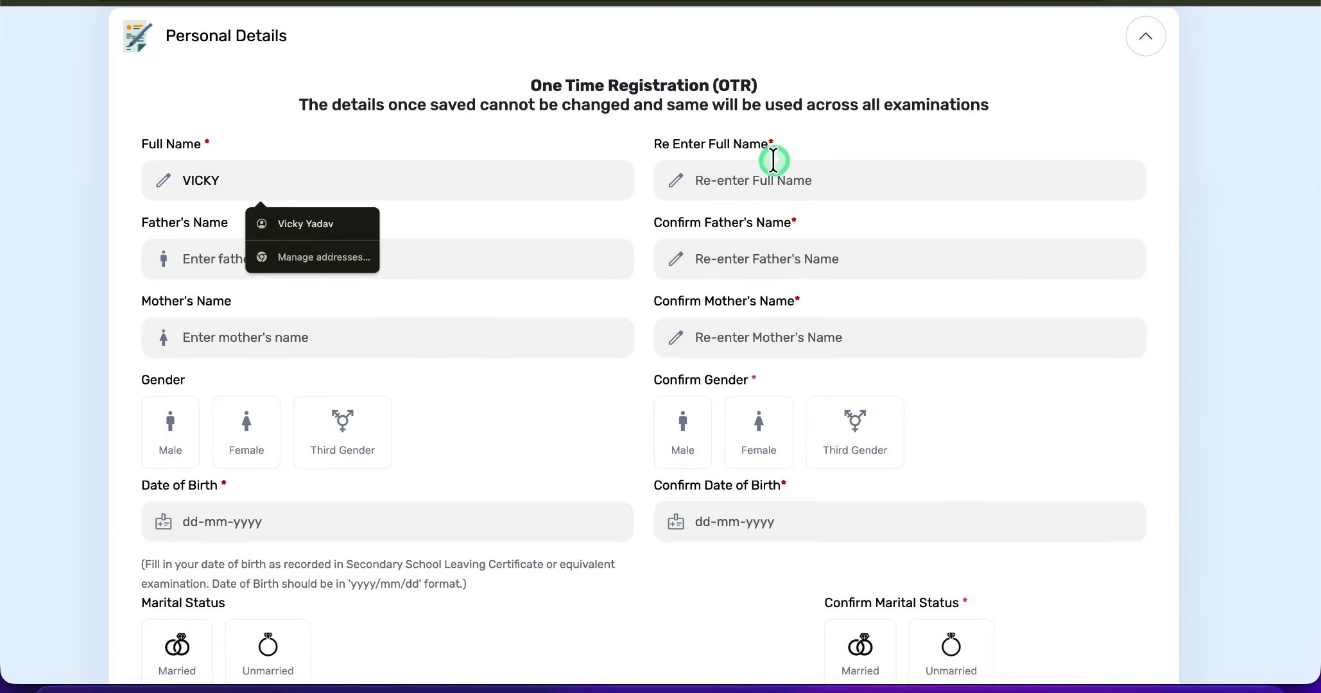
left_click(778, 180)
type("VICKY")
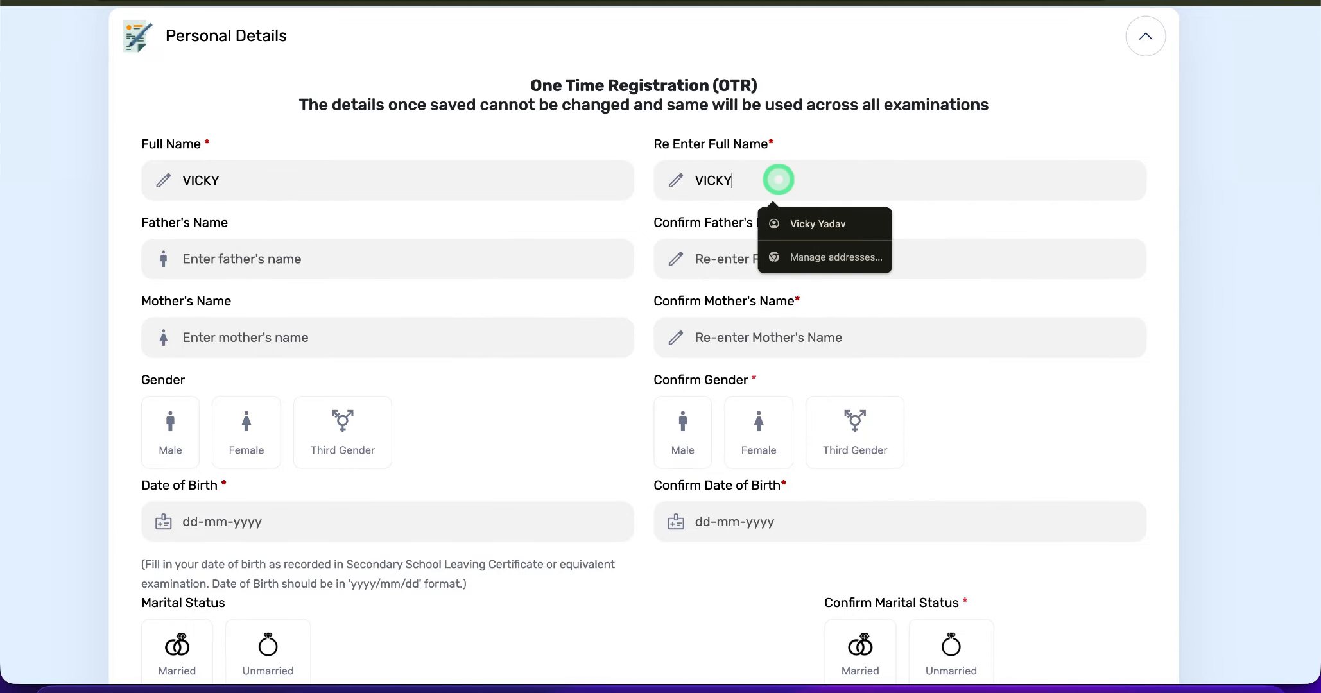
- Enter and confirm the father's and mother's names, and set both gender choices to Male
left_click(527, 259)
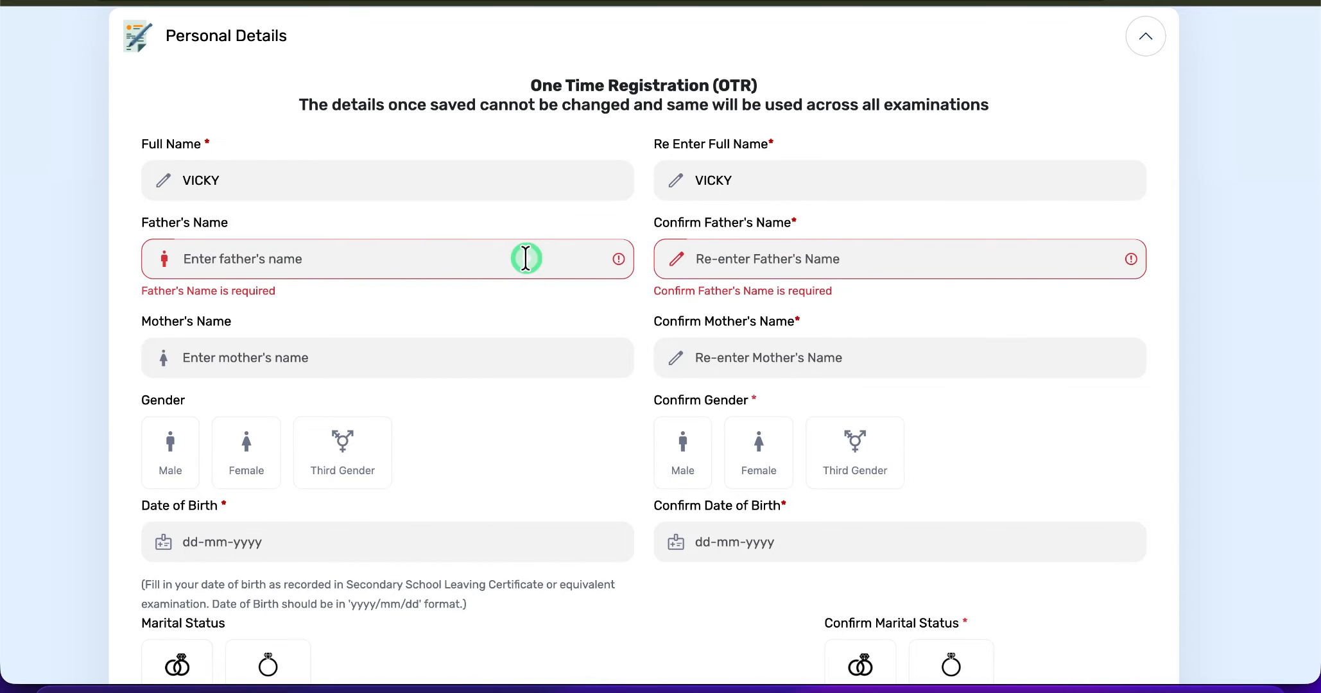
type("SANJAY")
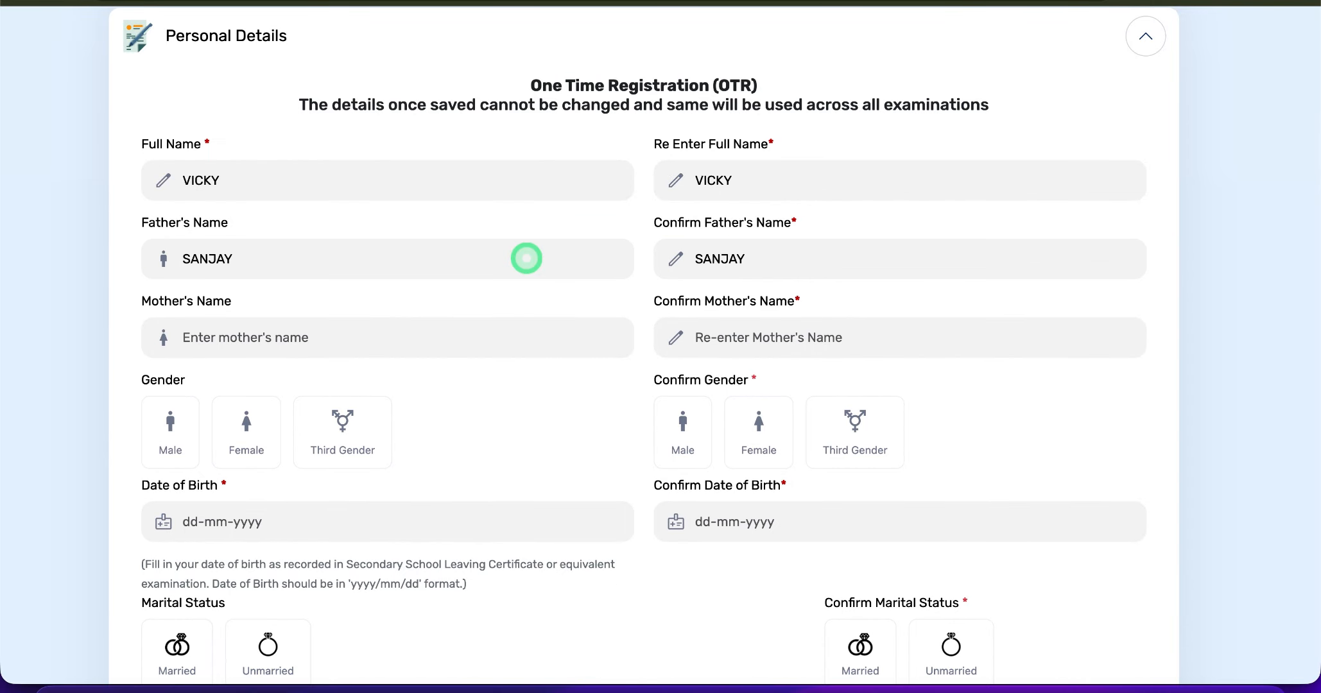
key("Tab")
type("I")
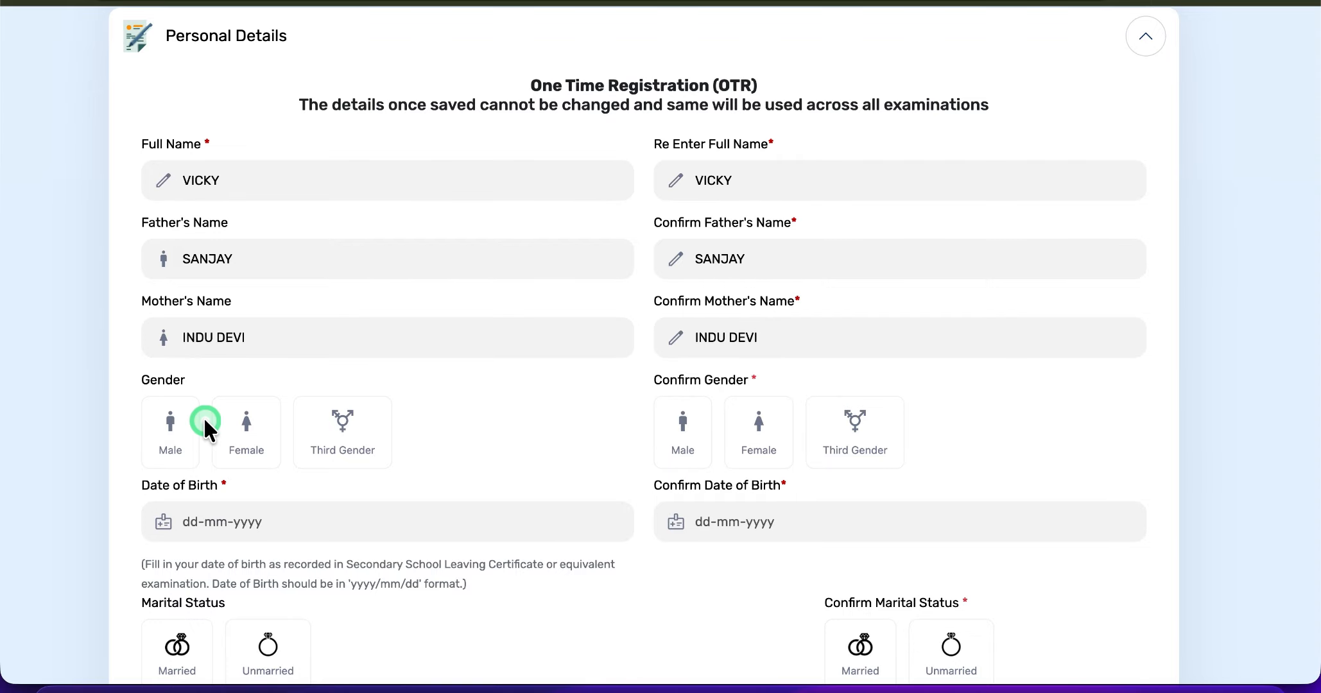
left_click(166, 427)
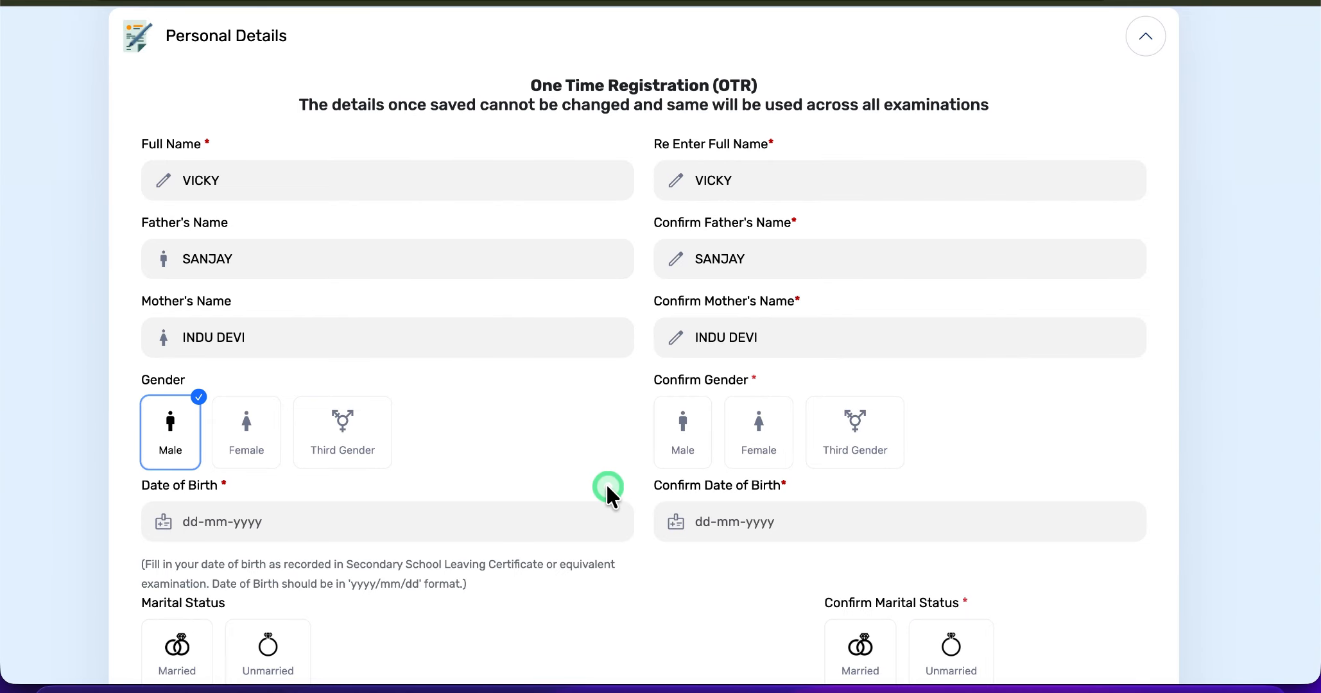
left_click(683, 429)
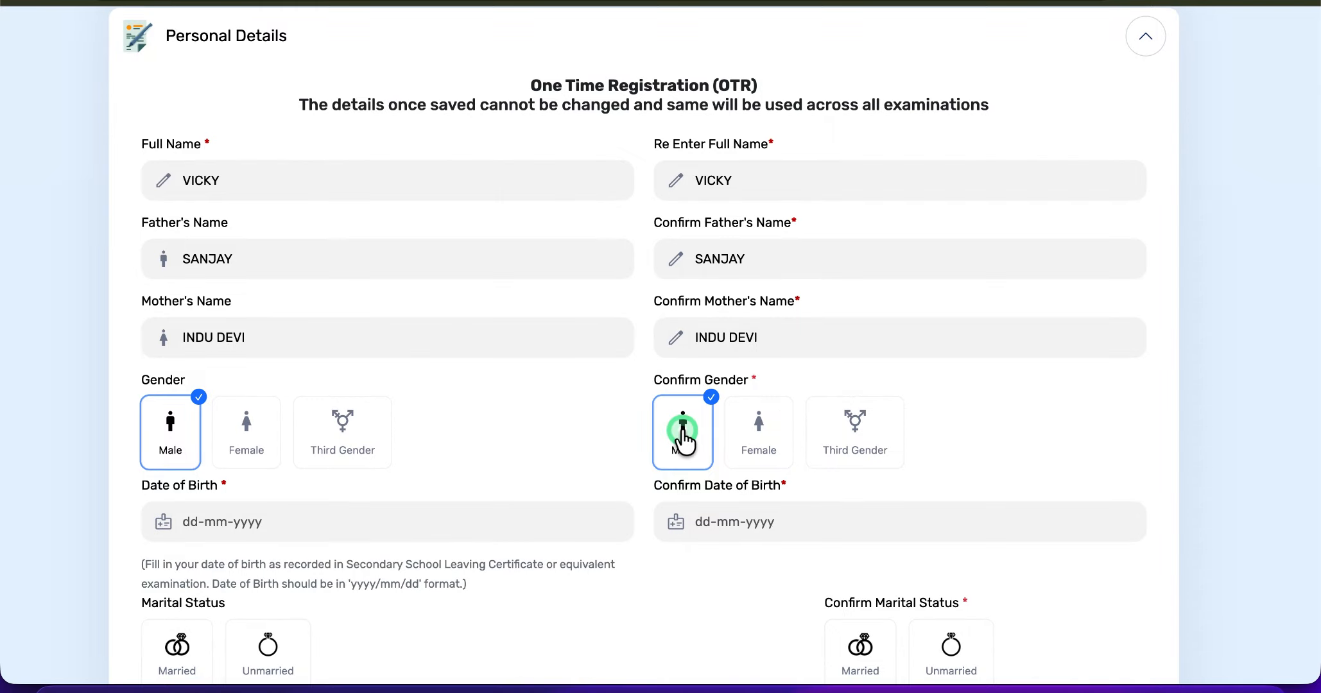
- Set the applicant's date of birth by choosing its year, month and day in the calendar
scroll(713, 504, "down", 2)
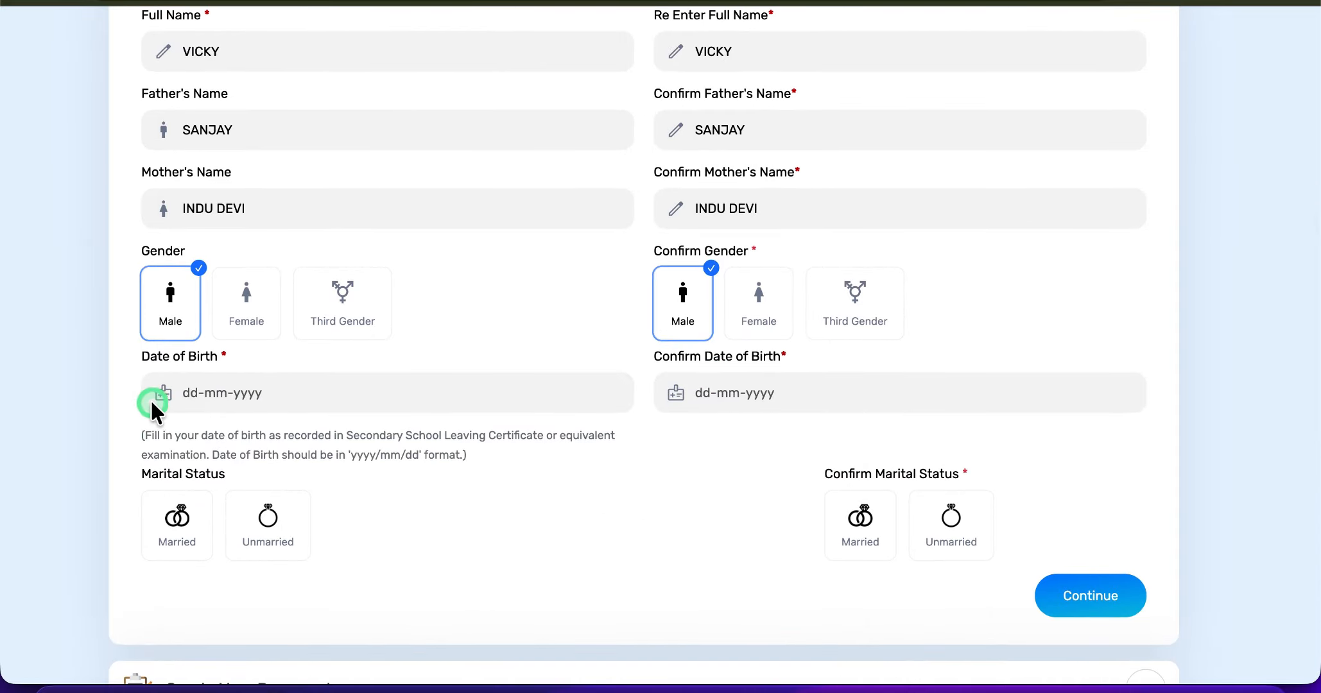
left_click(181, 393)
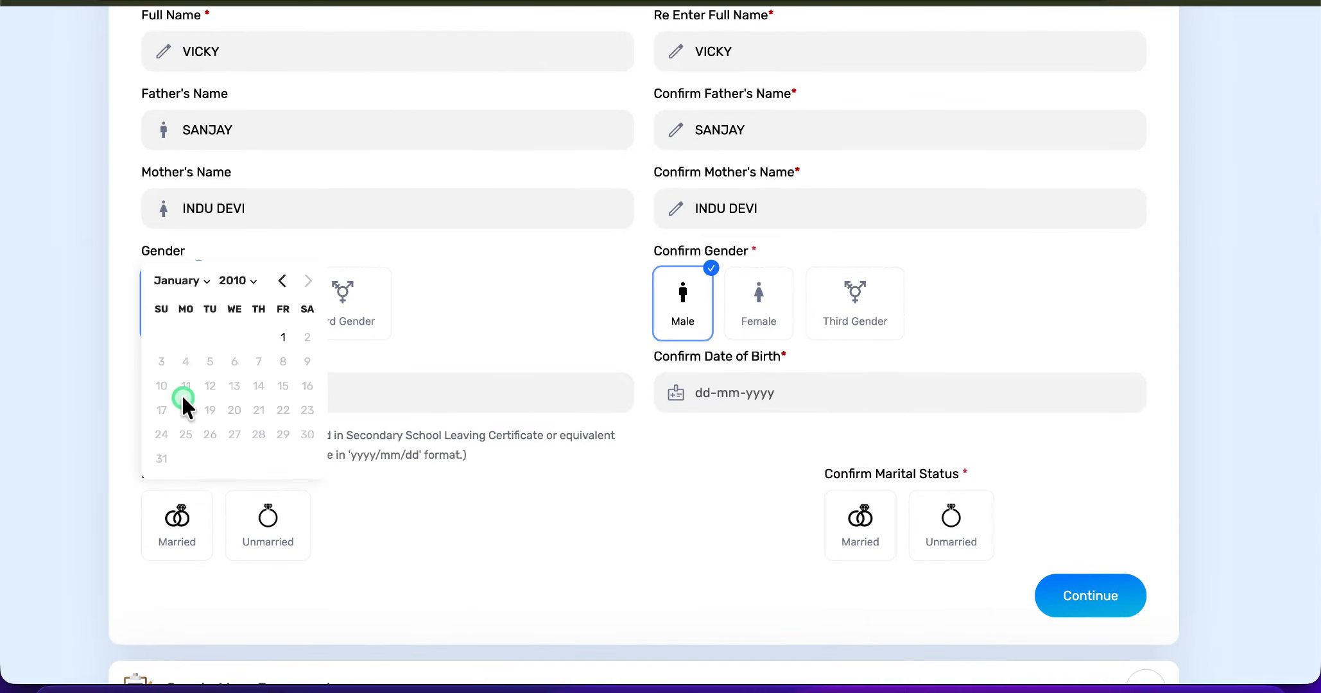
left_click(237, 282)
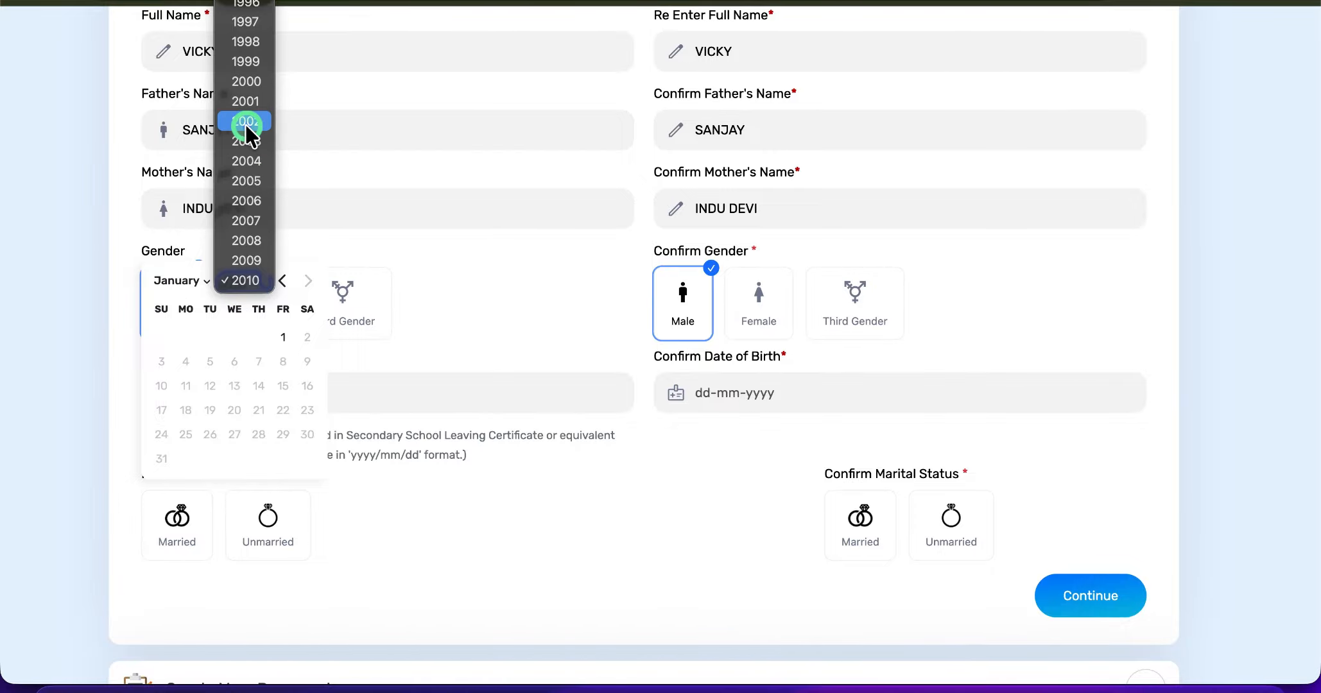
left_click(246, 101)
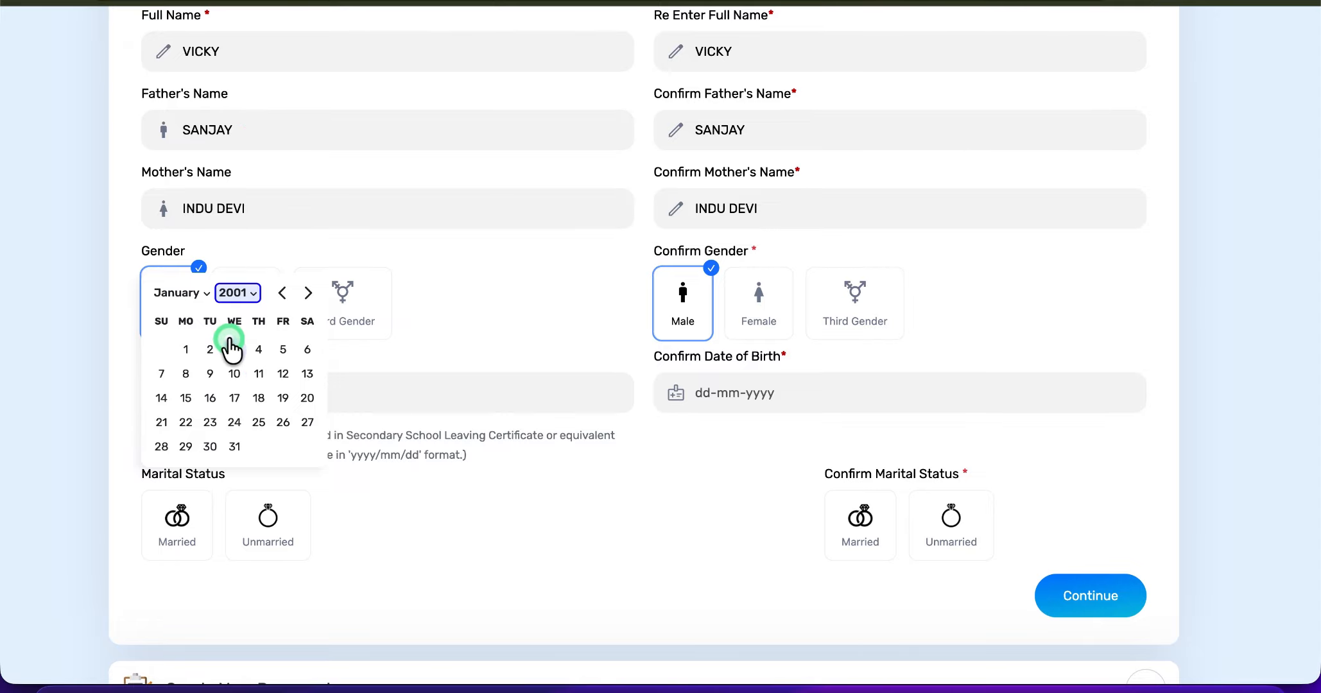
left_click(168, 294)
left_click(182, 366)
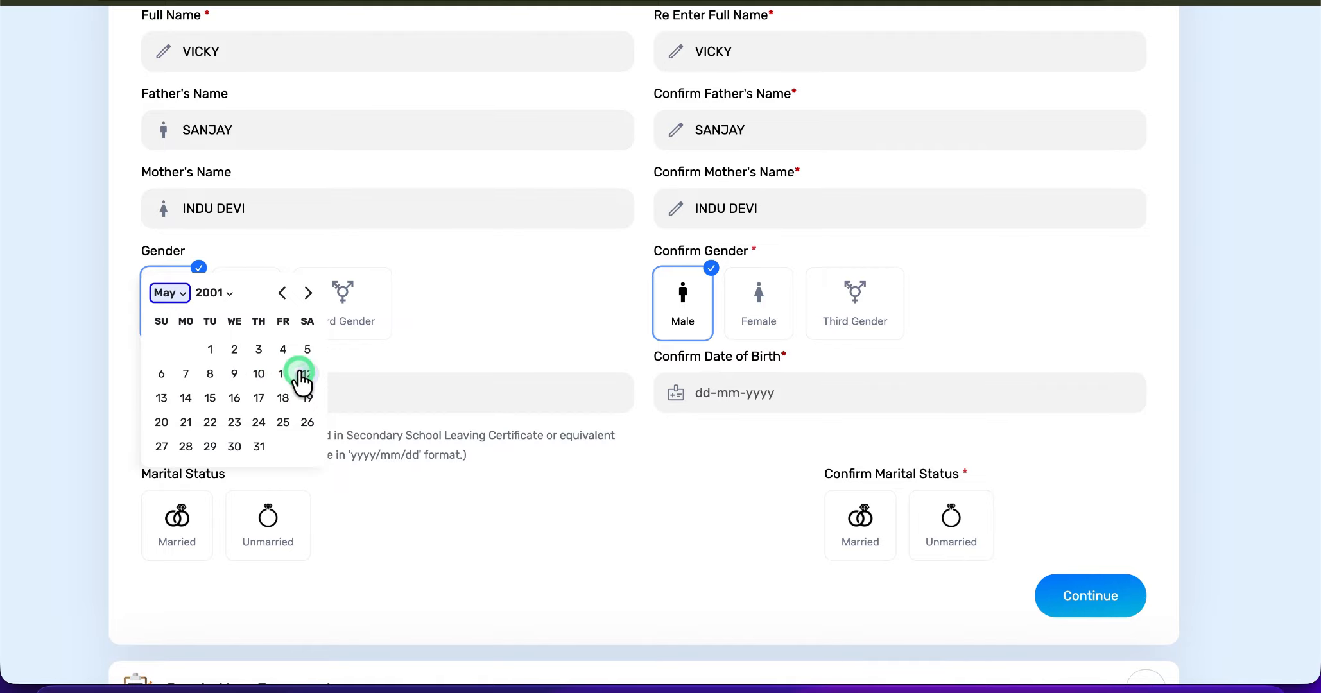
left_click(259, 373)
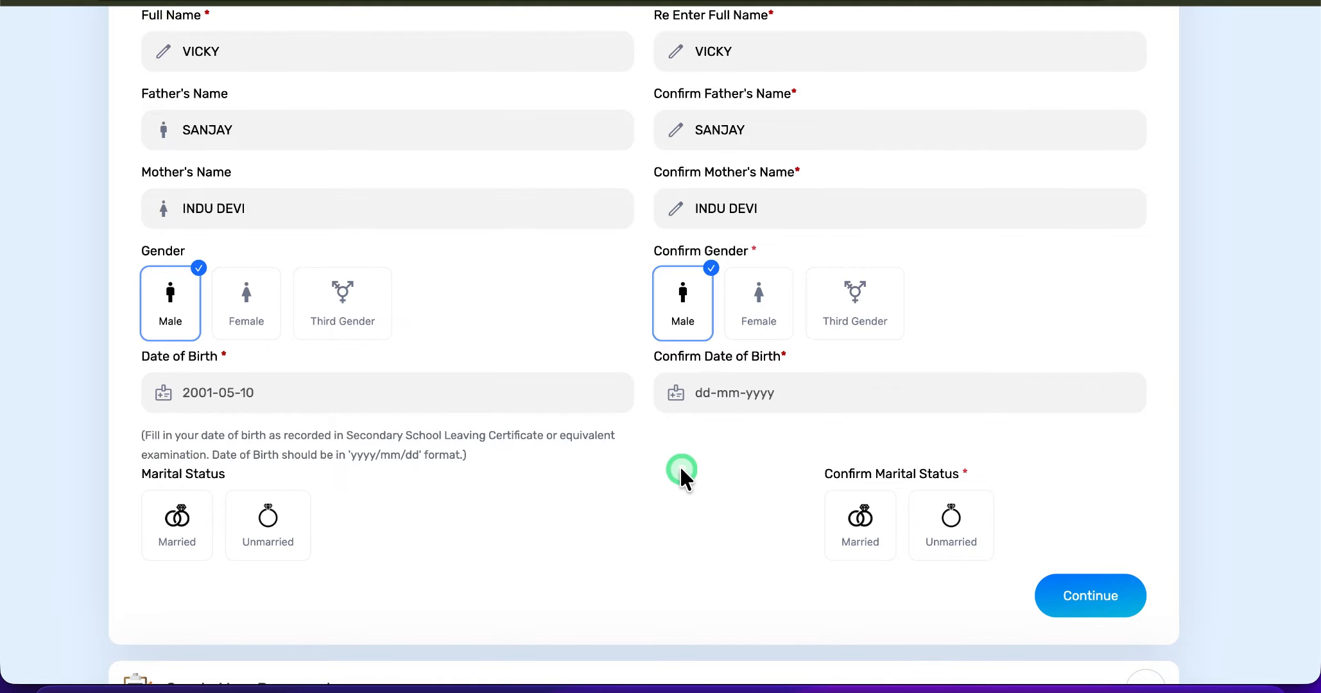
- Choose the same date of birth in the Confirm Date of Birth field
left_click(758, 404)
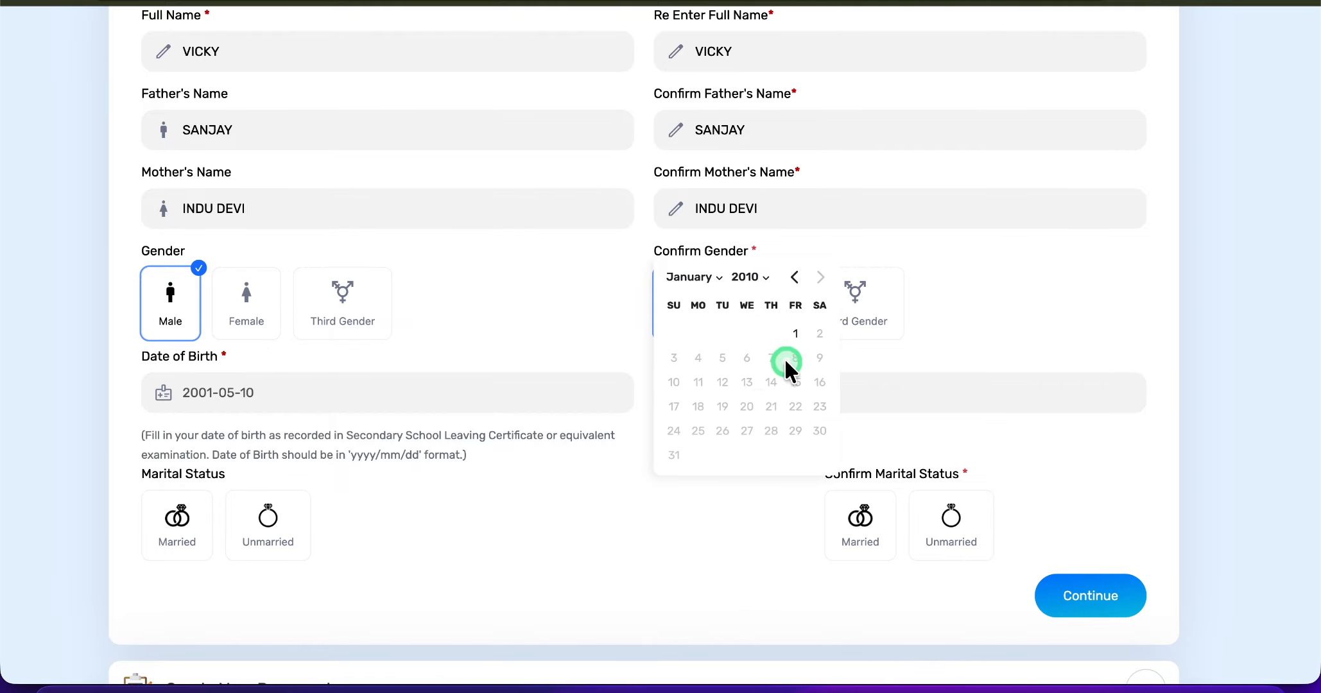
left_click(749, 276)
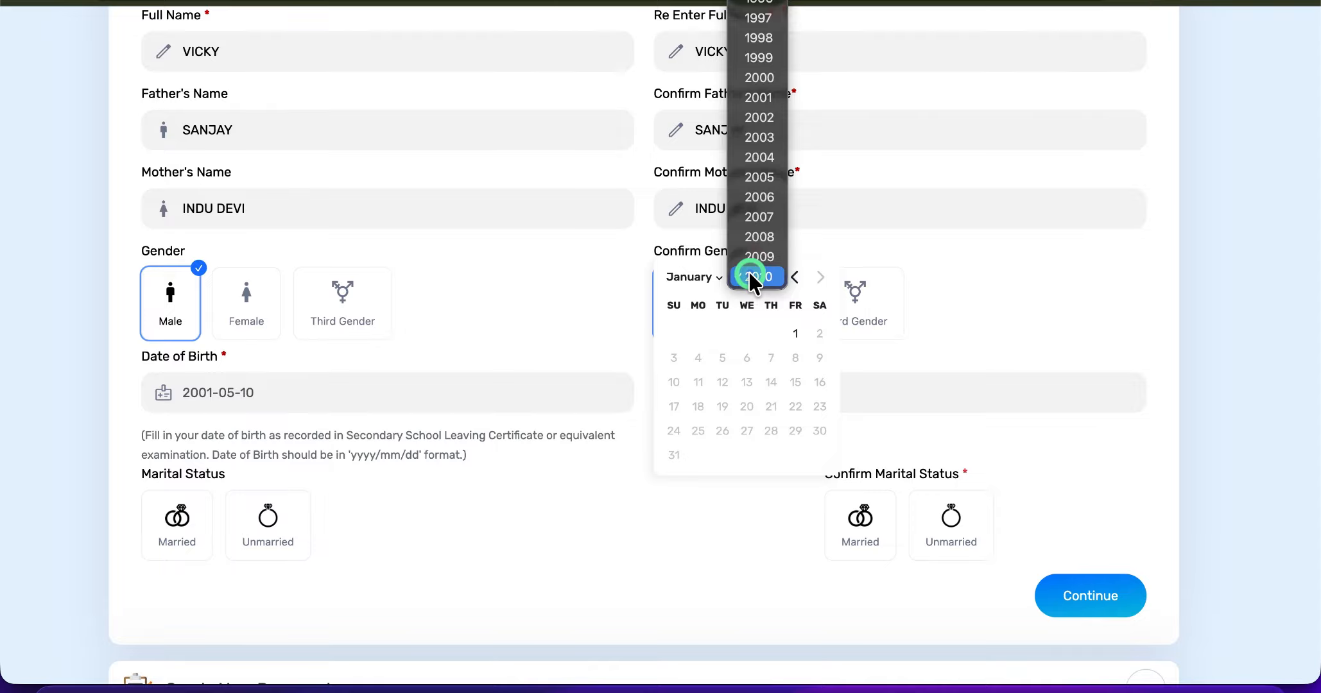
left_click(756, 96)
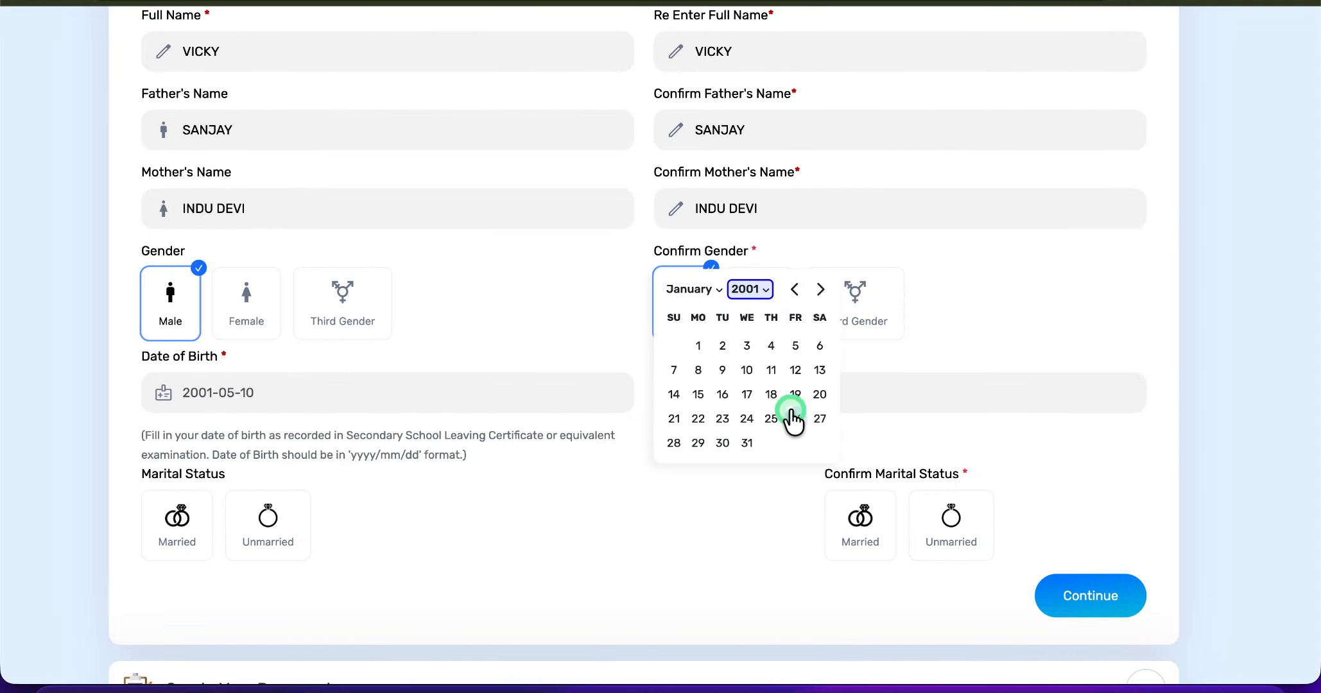
left_click(671, 287)
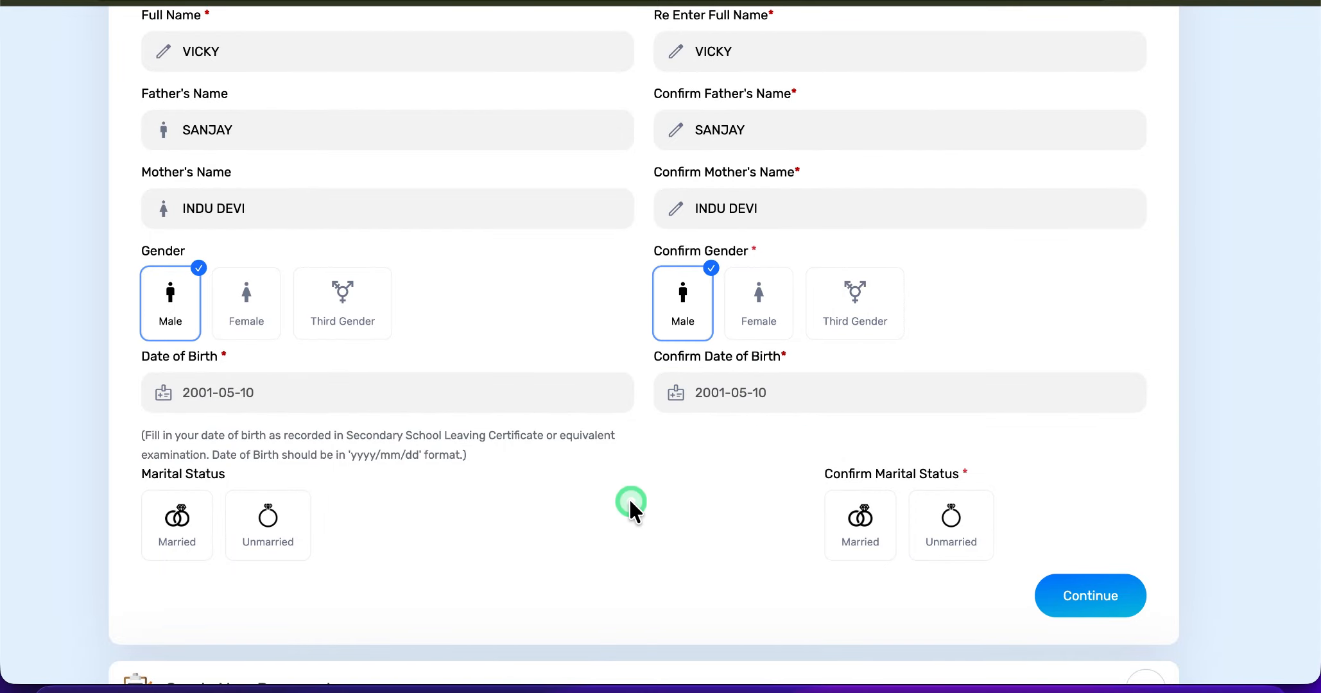
- Set the marital status and its confirmation to Unmarried, and save the personal details to continue
scroll(631, 507, "down", 1)
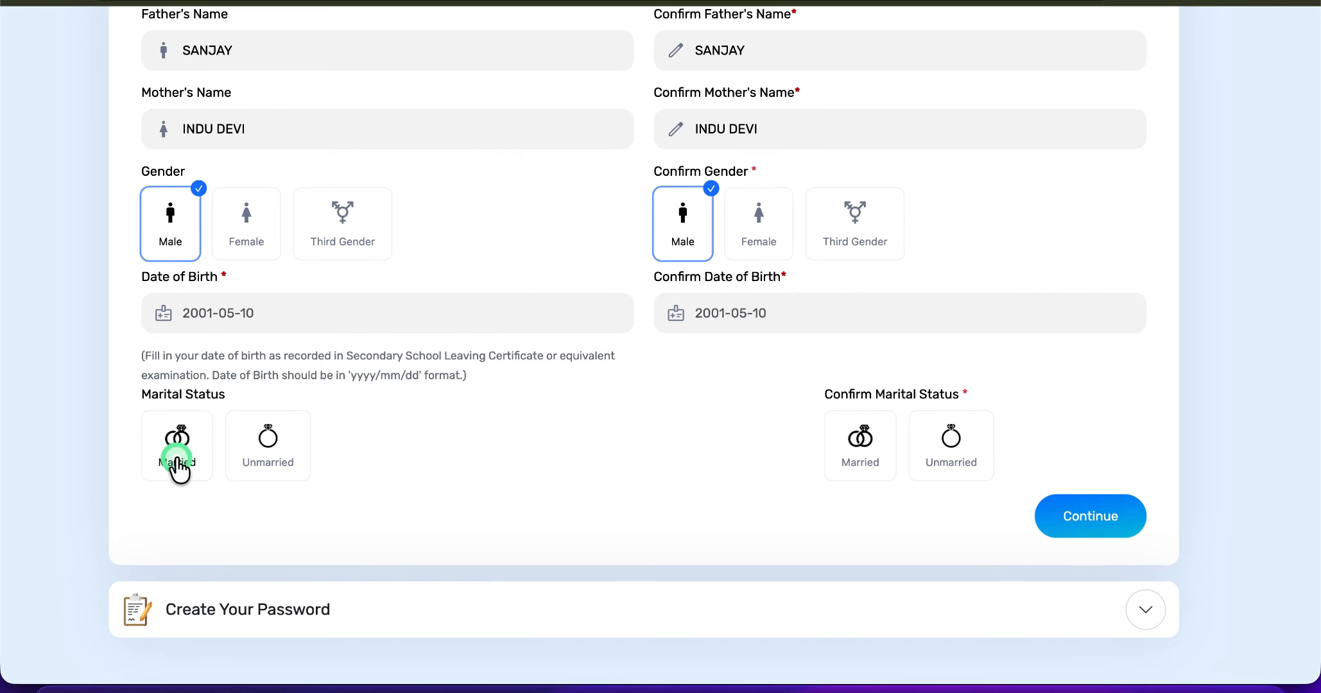
left_click(279, 439)
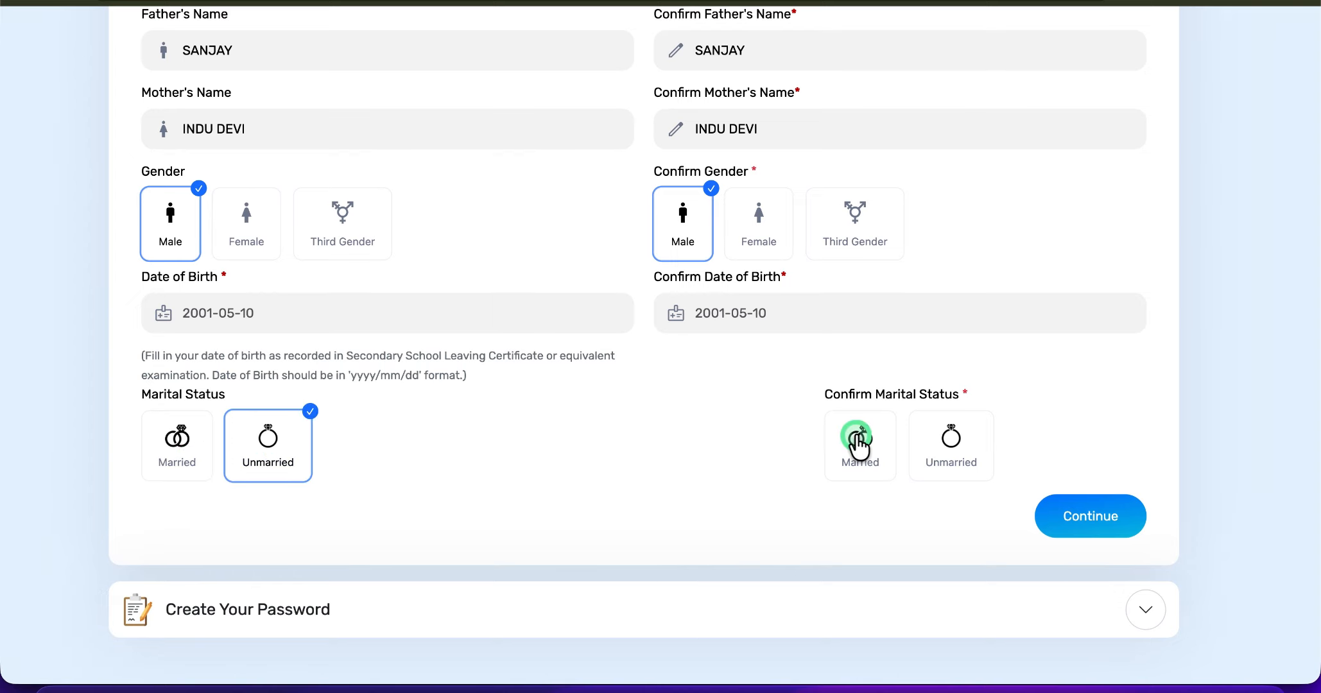
left_click(968, 453)
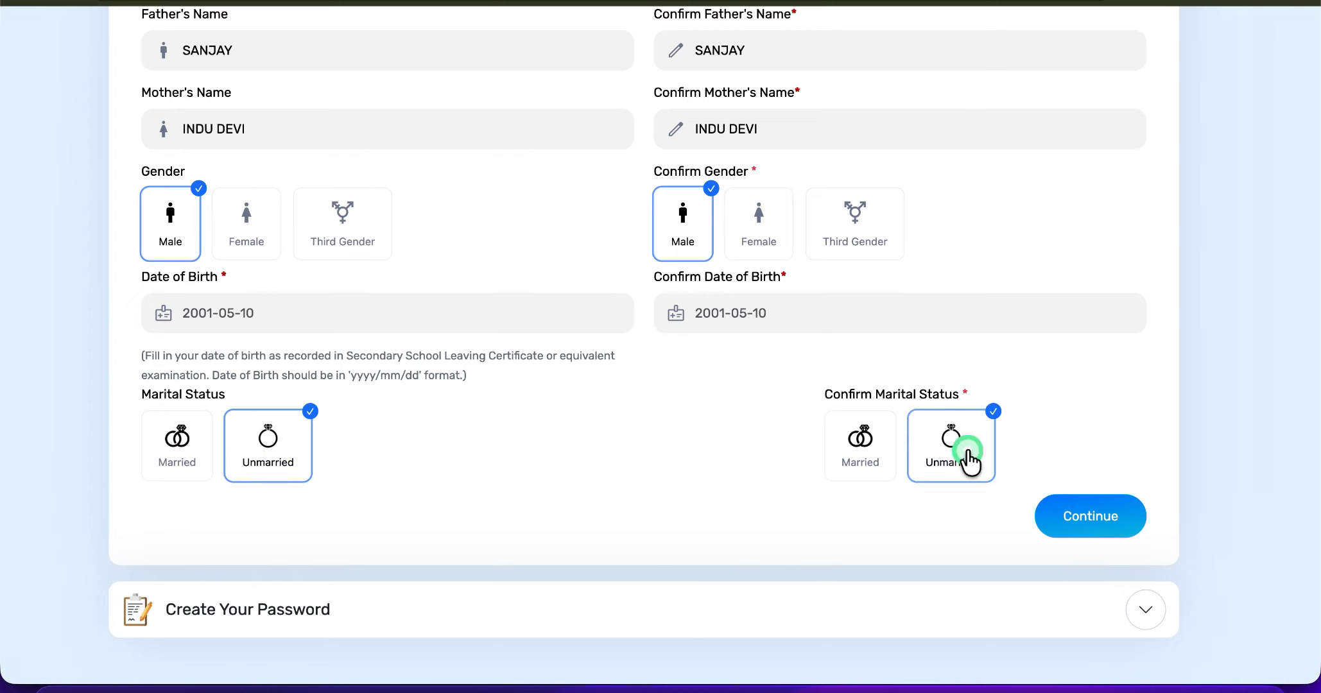
left_click(1079, 516)
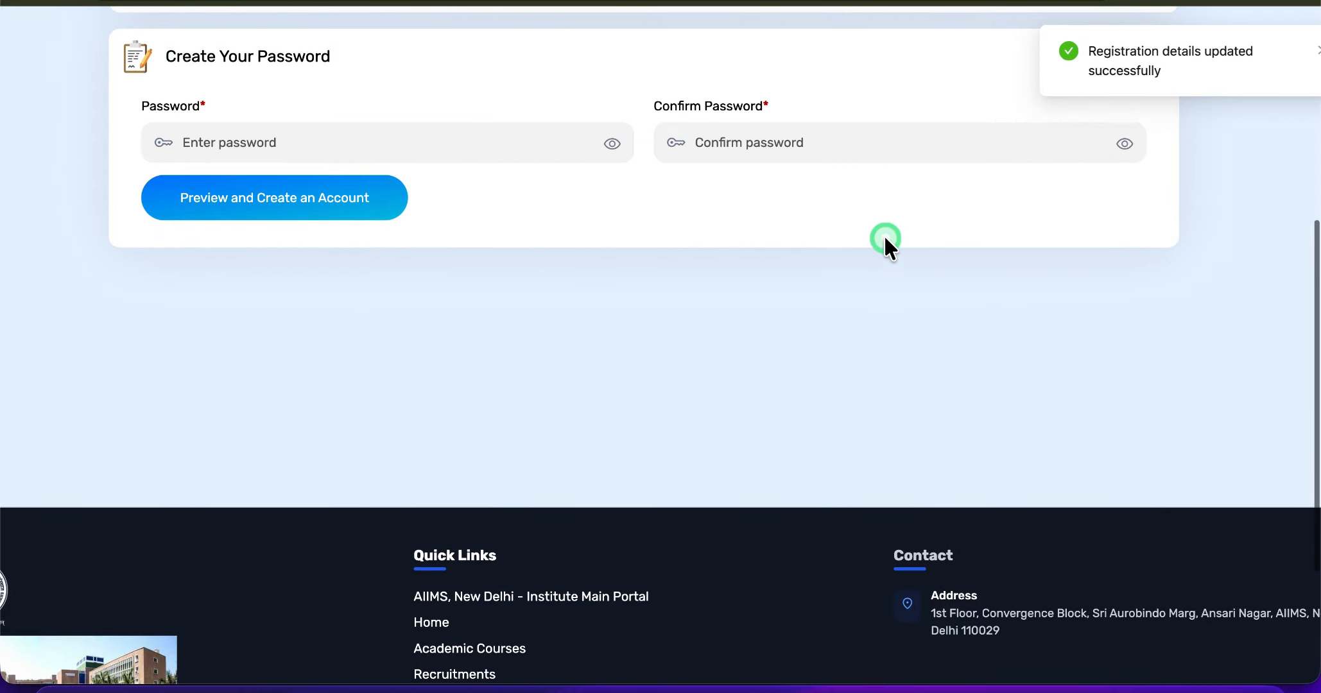
- Enter and confirm the account password, and proceed to preview and create the account
scroll(884, 244, "up", 2)
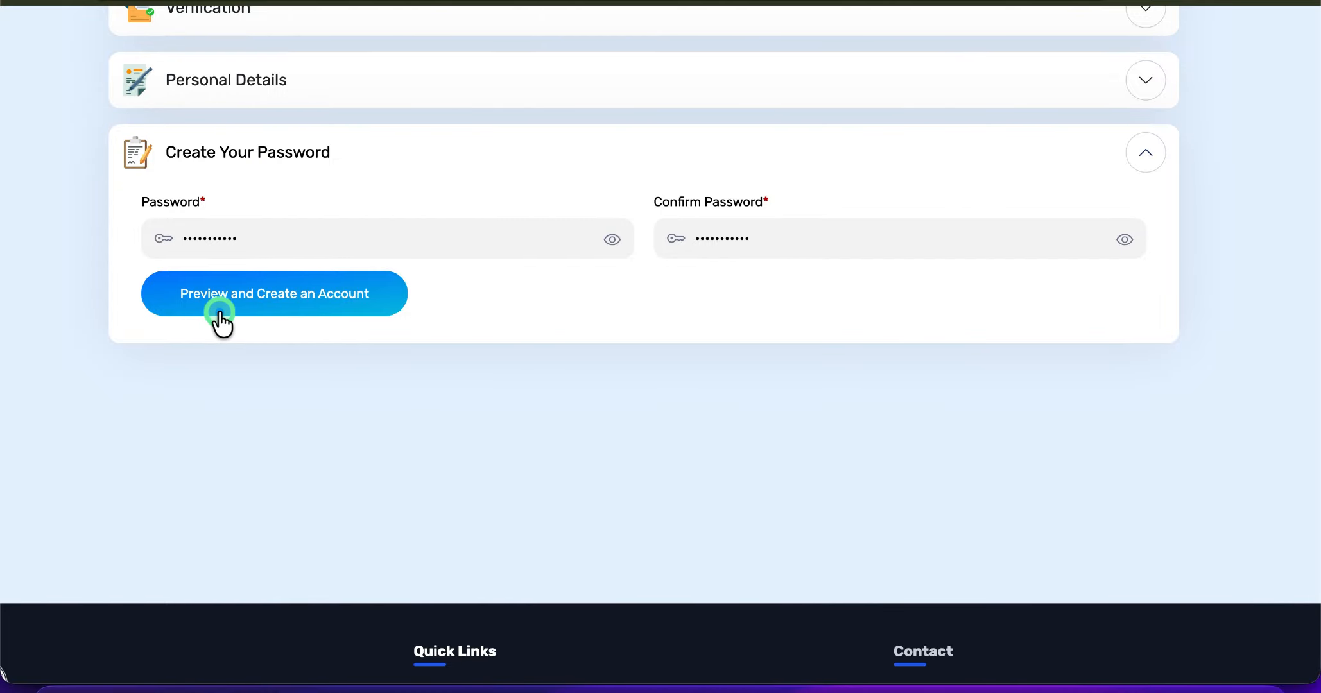
left_click(270, 299)
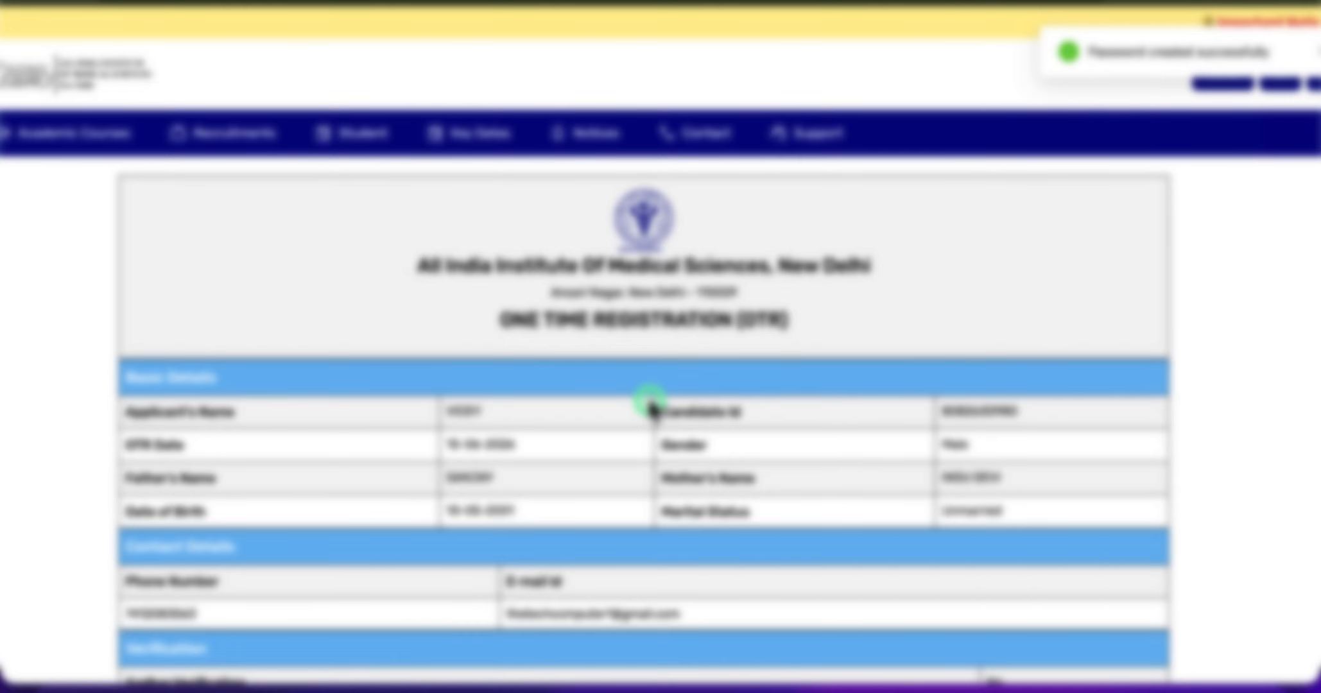
- Review the One Time Registration preview and accept the declaration that the furnished details are true and correct
scroll(650, 406, "down", 5)
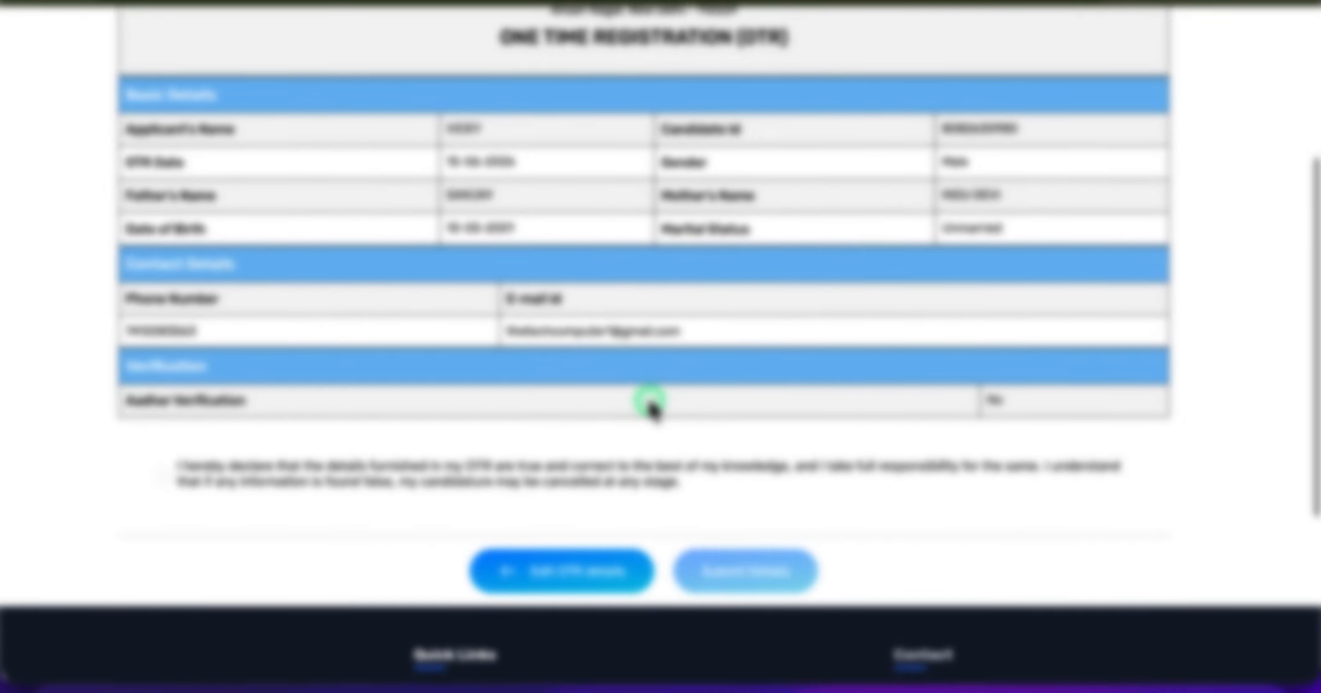
scroll(648, 404, "down", 3)
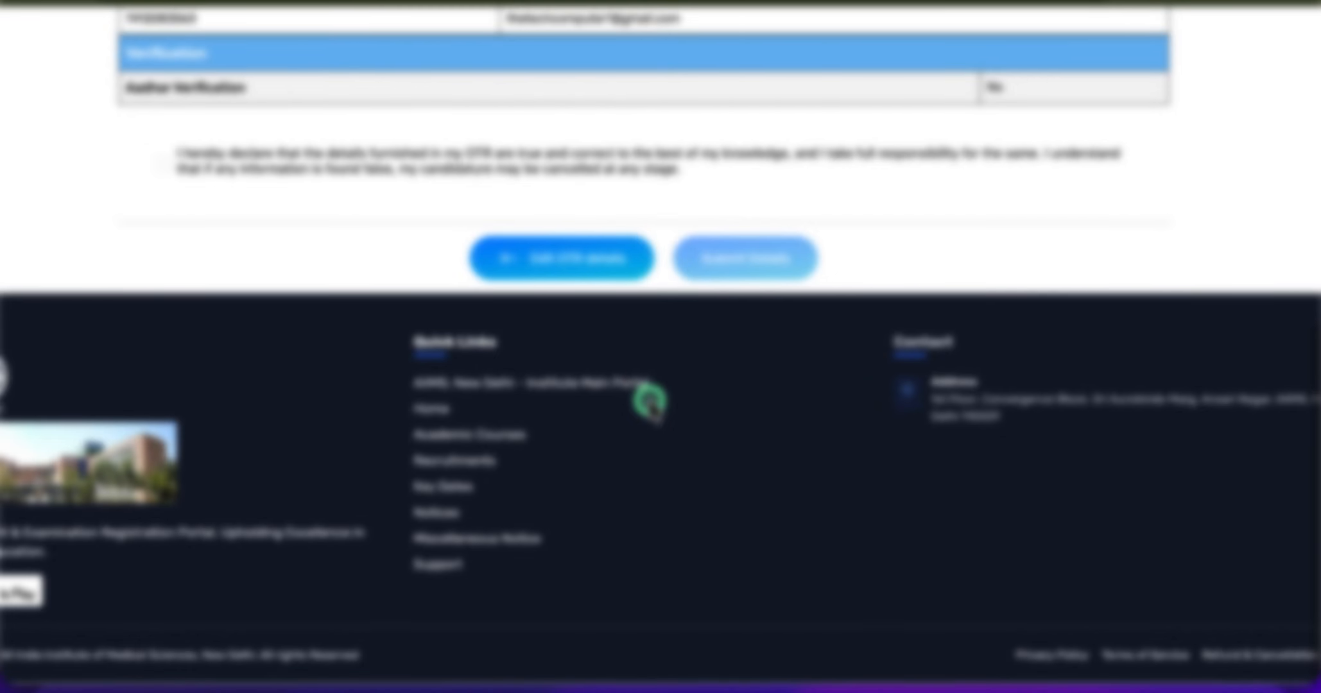
left_click(163, 167)
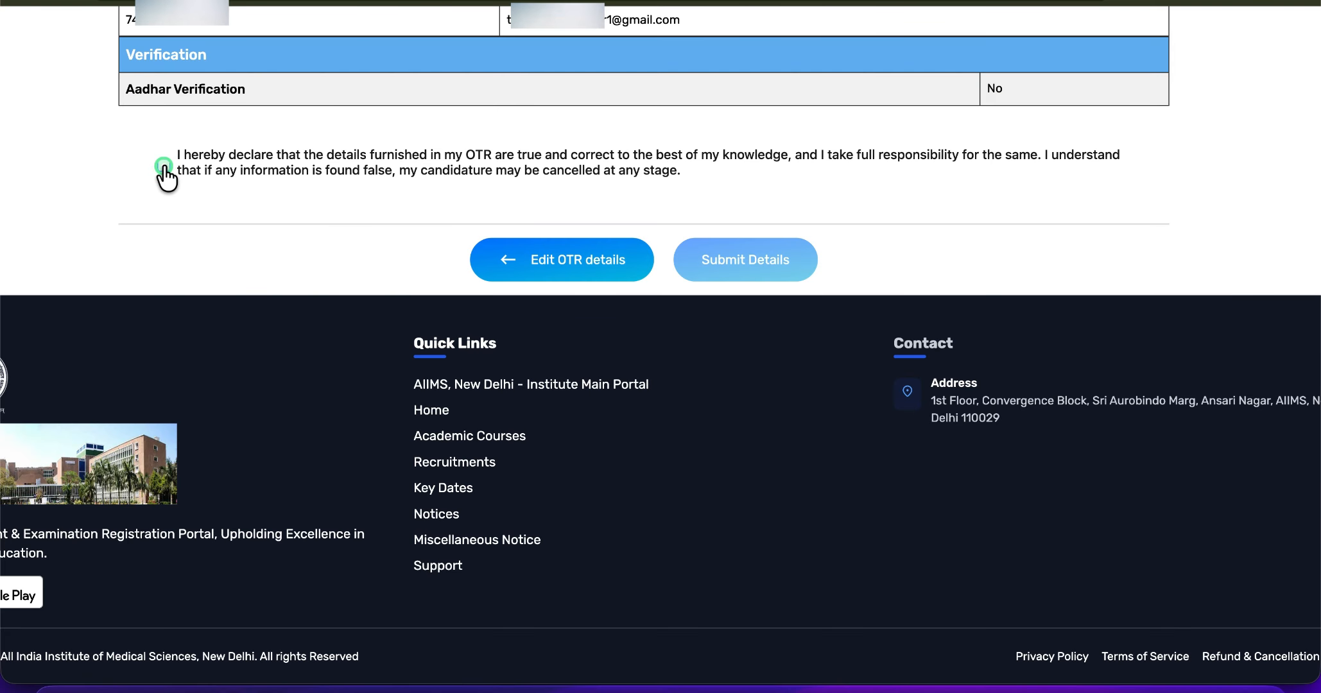
left_click(164, 166)
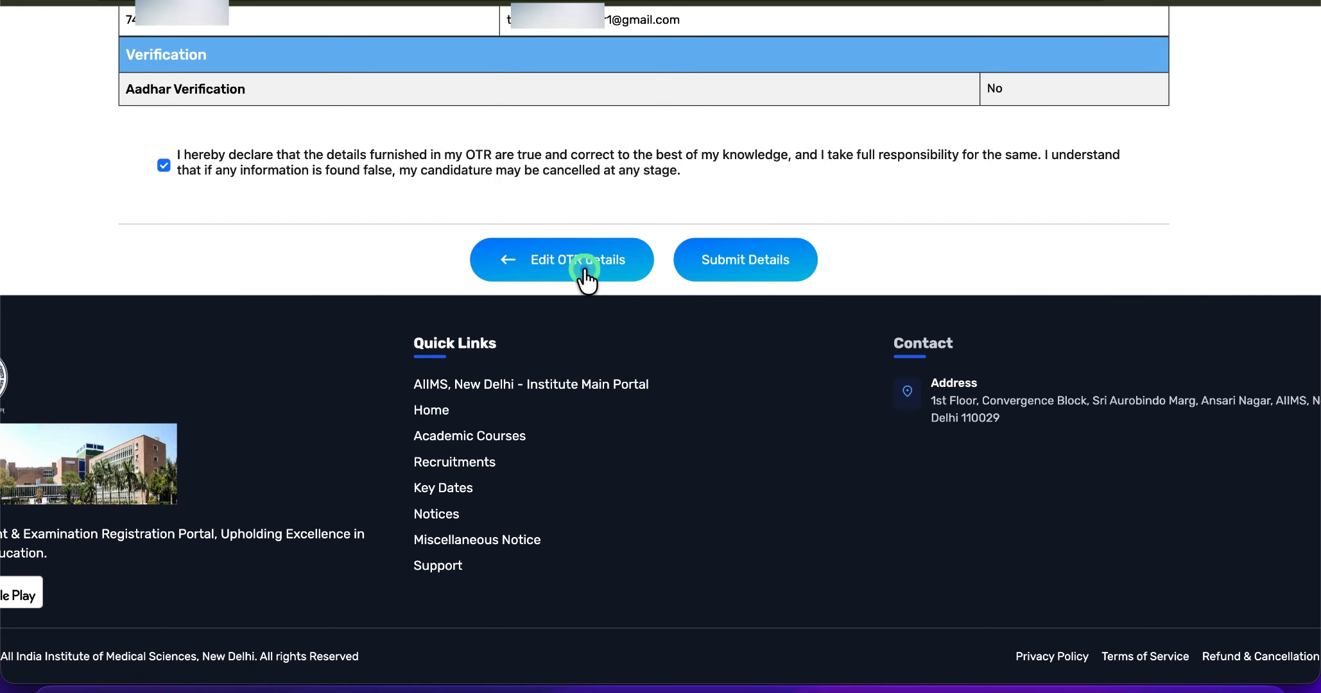
- Submit the One Time Registration details to finish creating the account
left_click(585, 276)
left_click(725, 273)
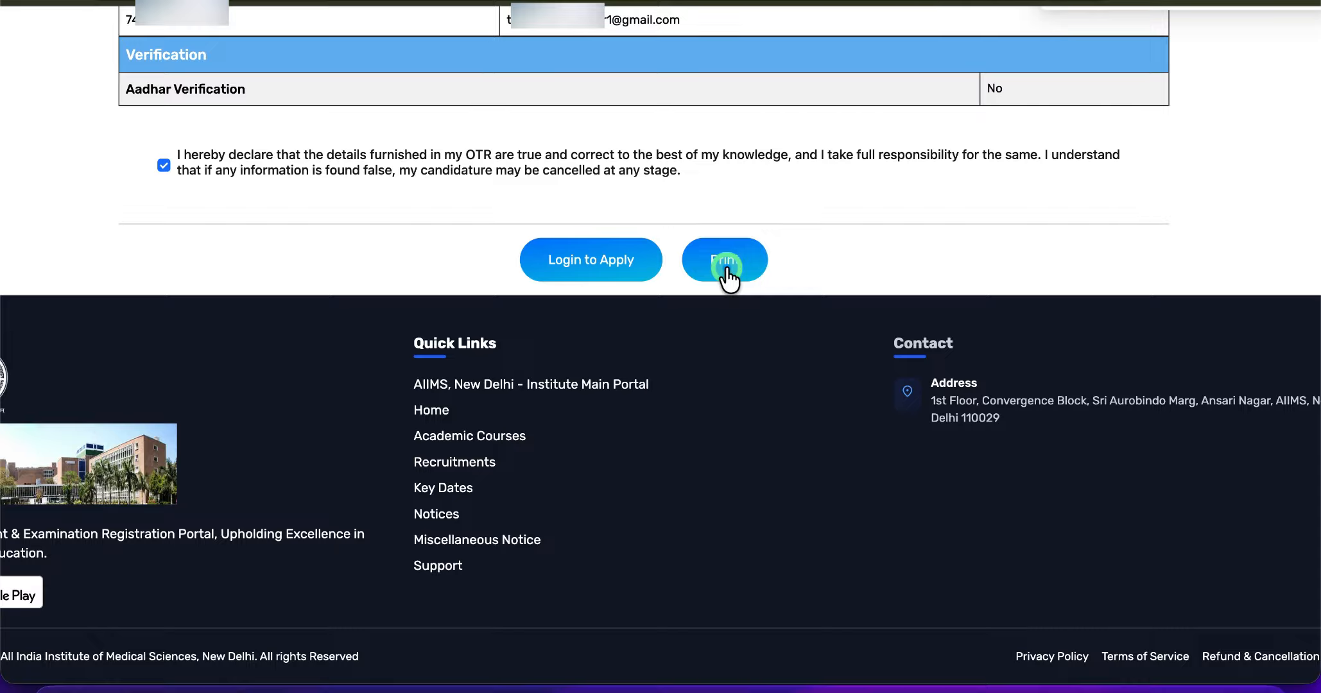
- Proceed from the completed registration to the applicant login, and save the login credentials in the browser
scroll(642, 212, "up", 5)
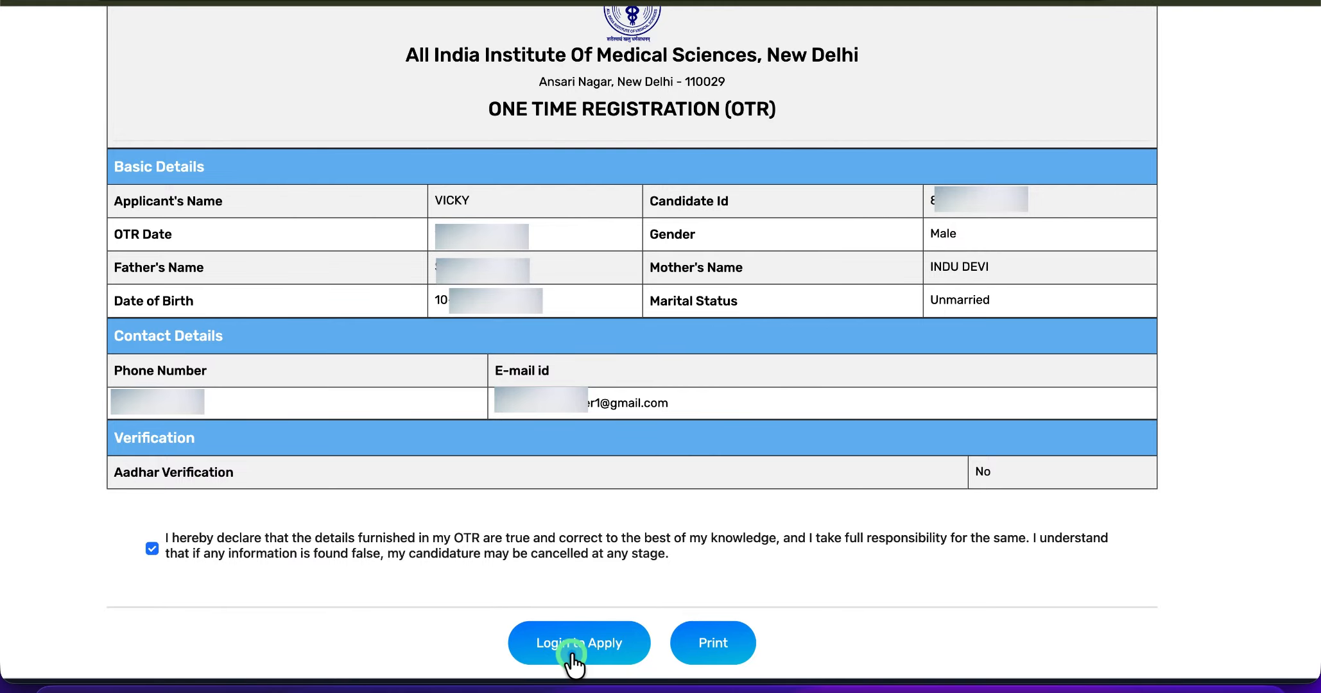
left_click(562, 658)
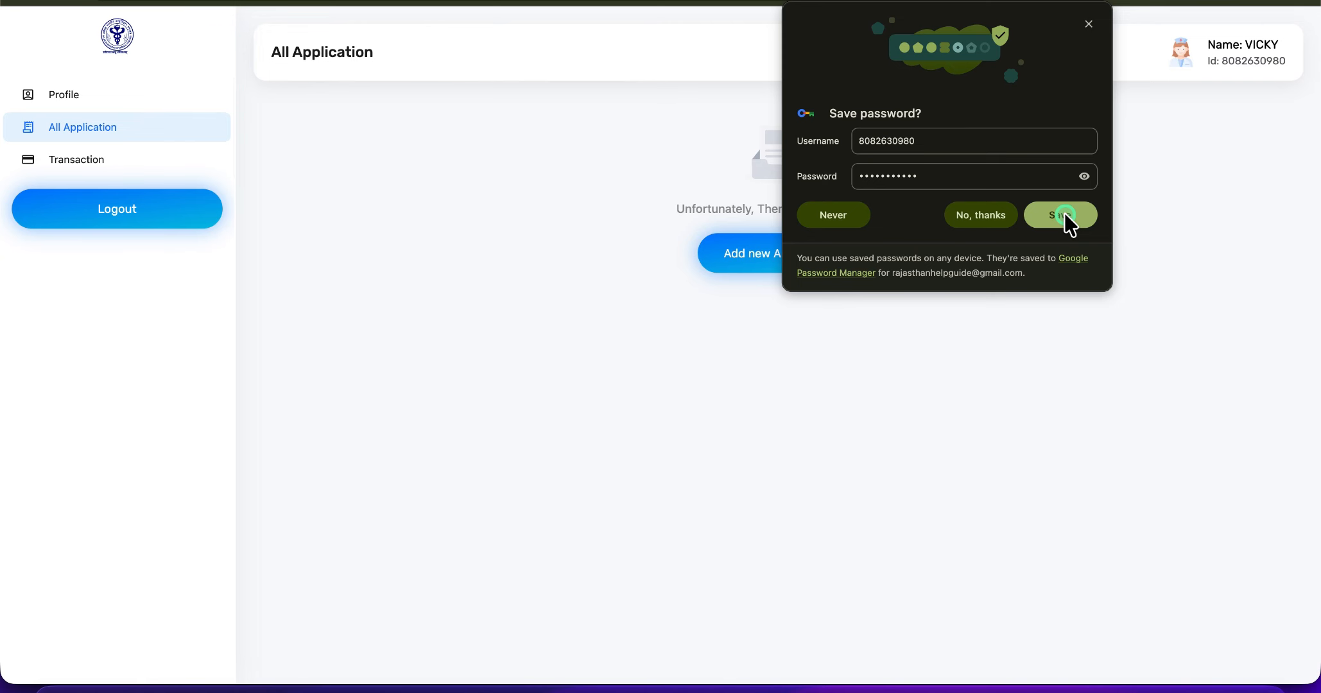
left_click(1069, 216)
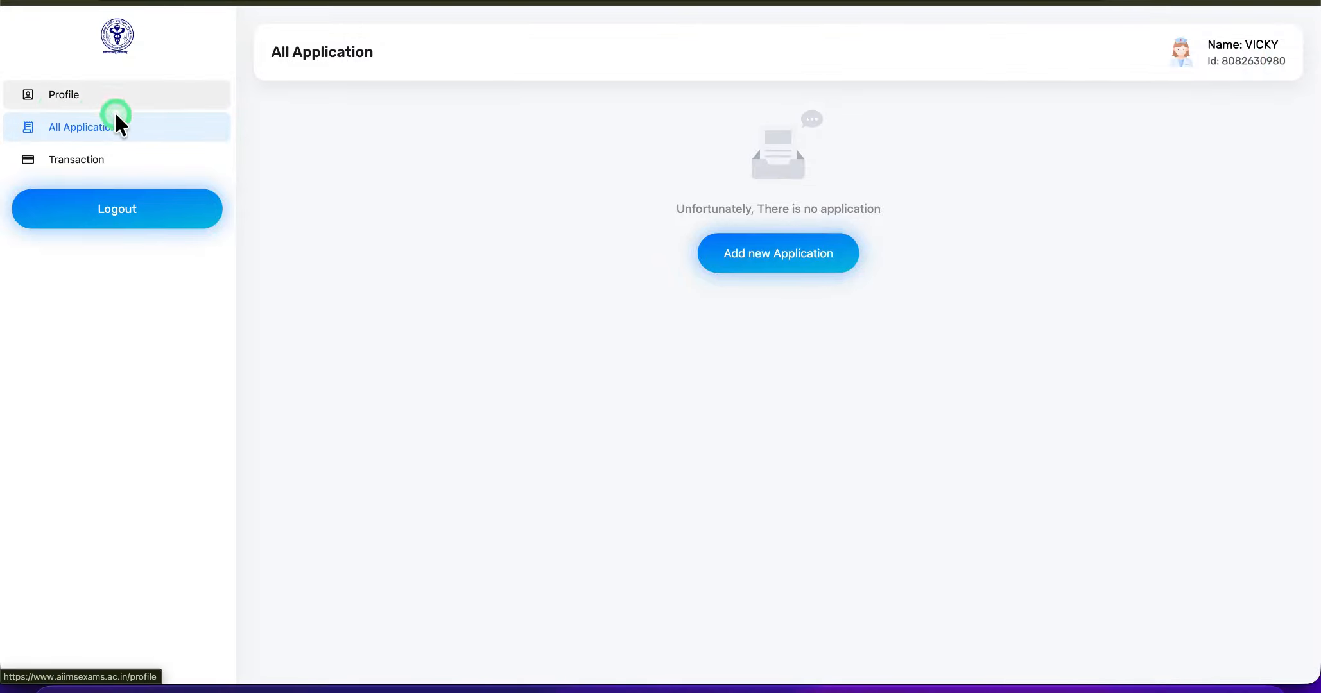
- Add a new application and choose the post Data Entry Operator Grade A/Junior Administrative Assistant/Lower Division Clerk/Upper Division Clerk
left_click(787, 257)
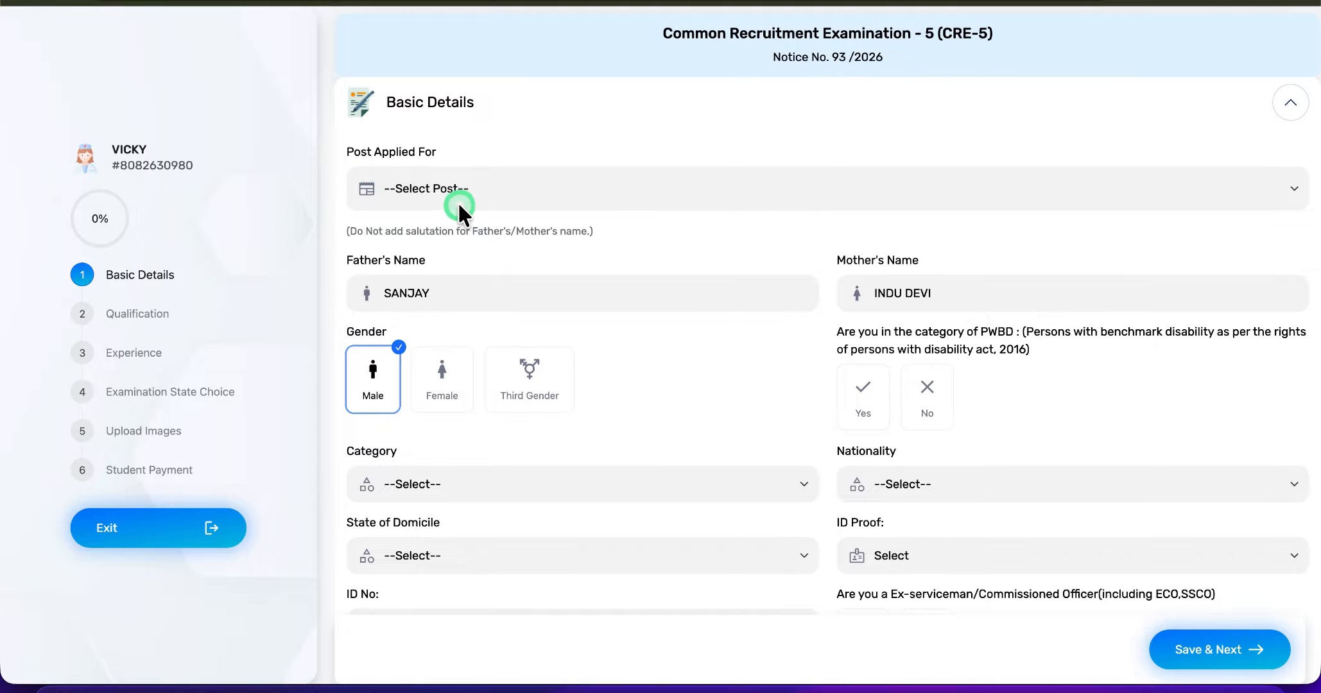
left_click(487, 194)
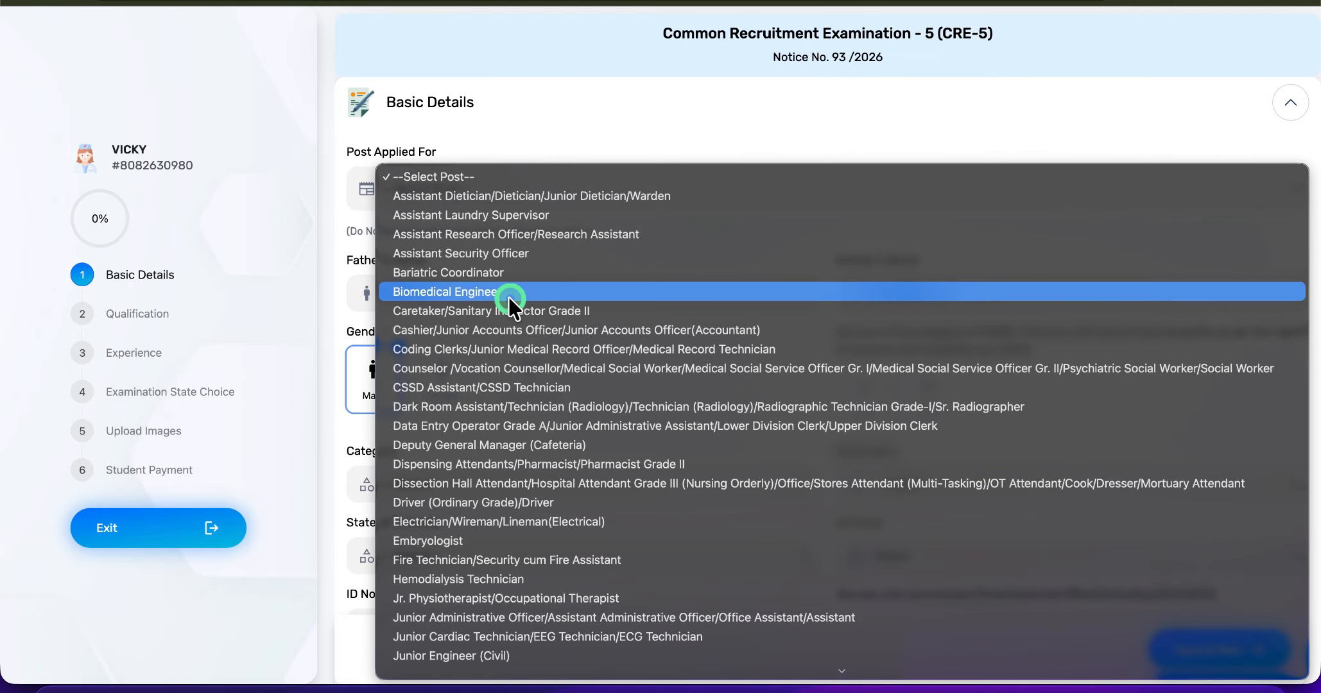
scroll(509, 296, "down", 1)
scroll(509, 297, "down", 10)
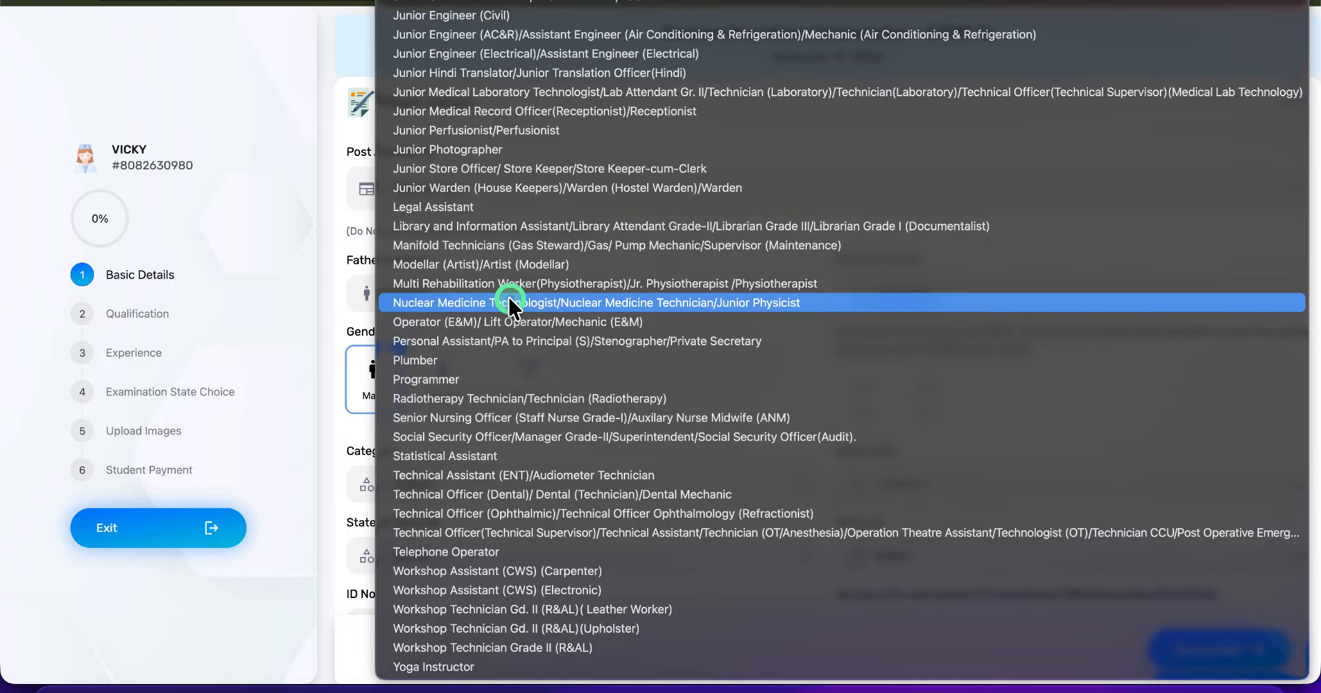
scroll(509, 298, "up", 7)
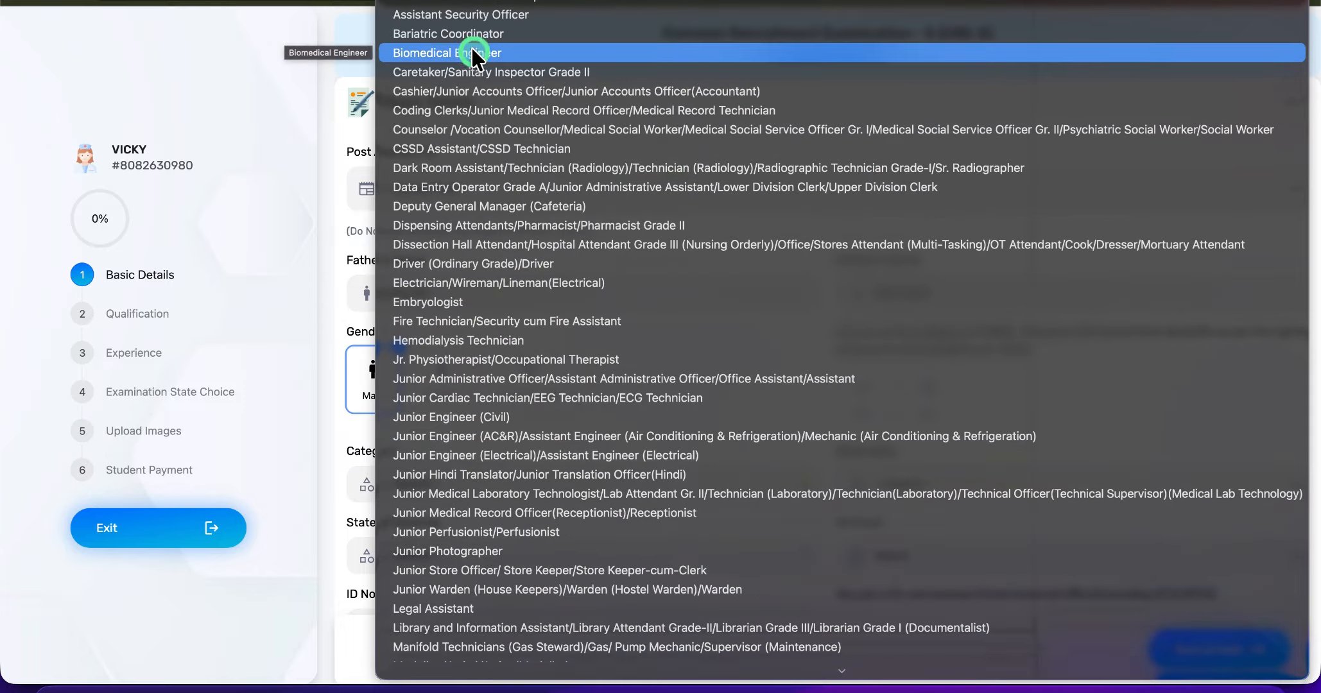
left_click(505, 188)
- Review the sub posts table for the institutes, required qualifications and age criteria of the selected post
scroll(738, 360, "down", 1)
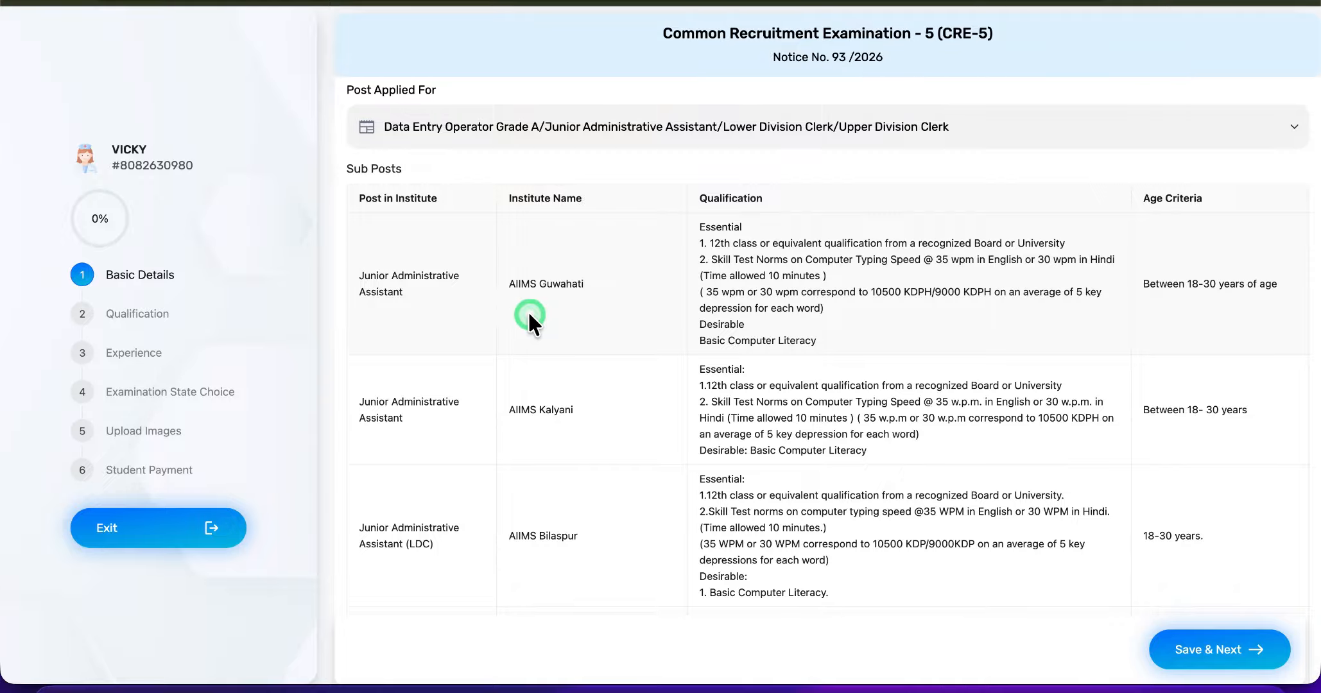
scroll(528, 311, "down", 1)
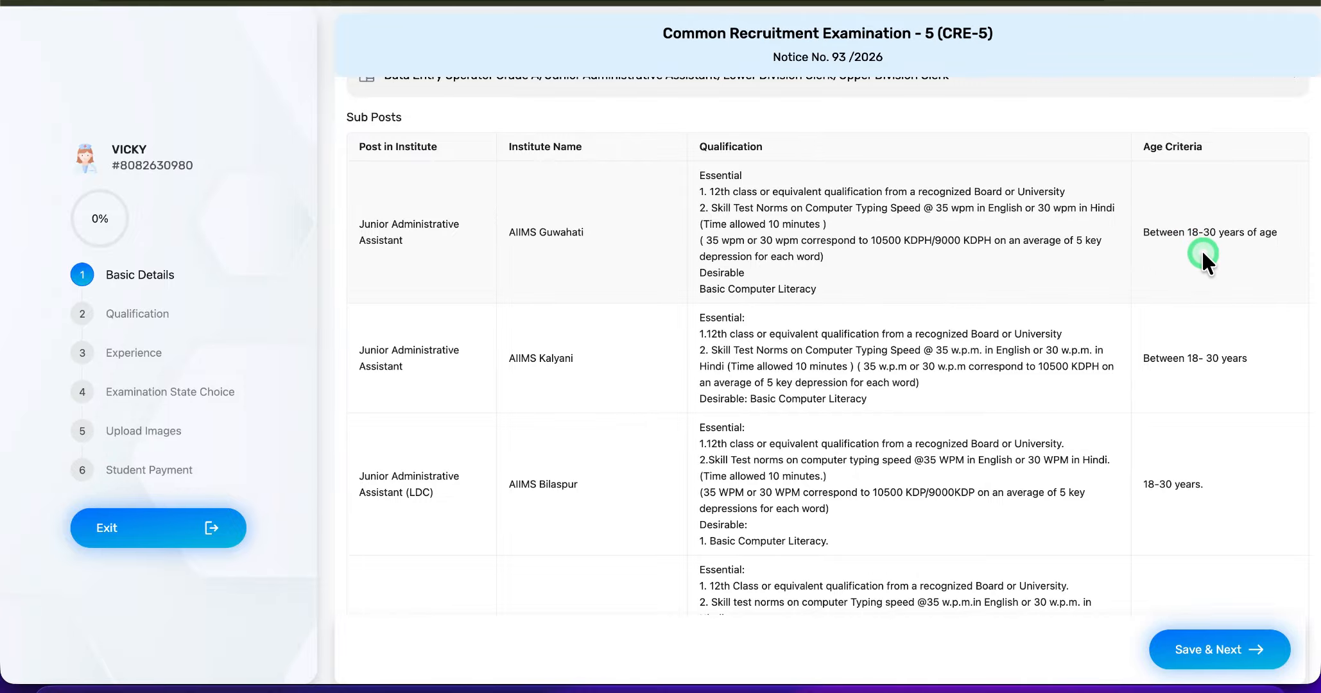
scroll(1201, 249, "down", 4)
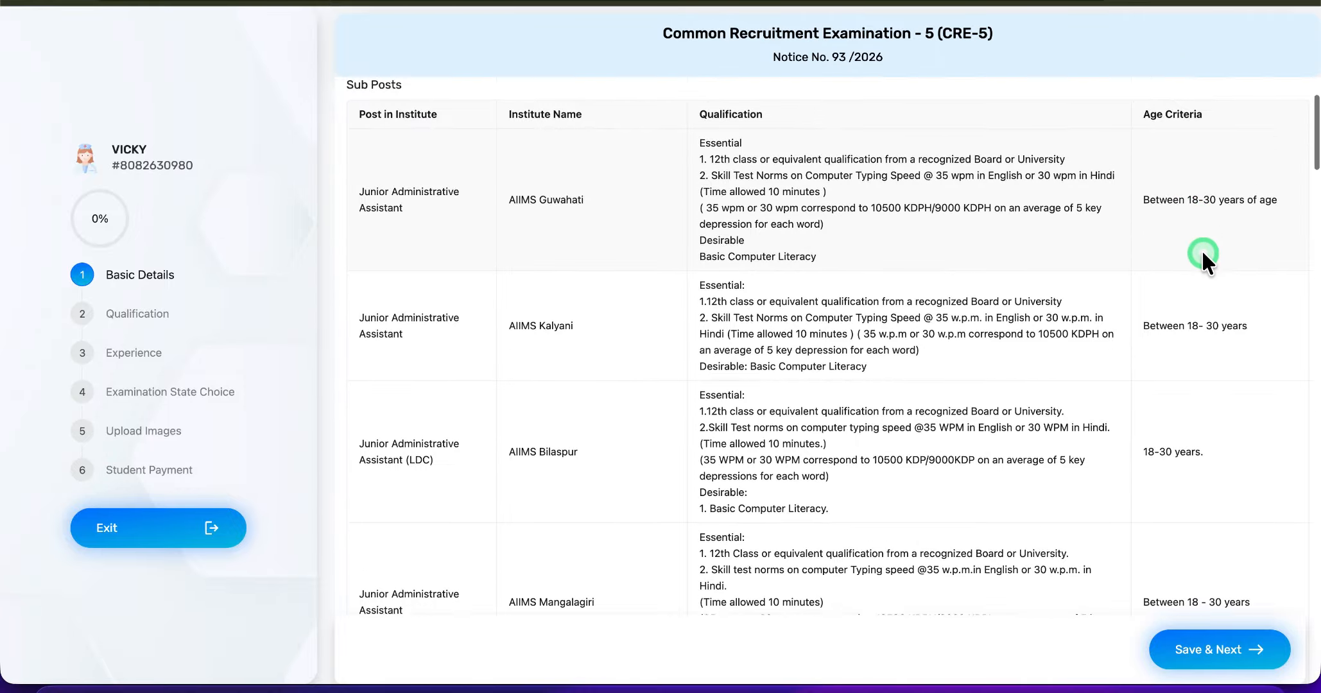
scroll(1201, 248, "up", 6)
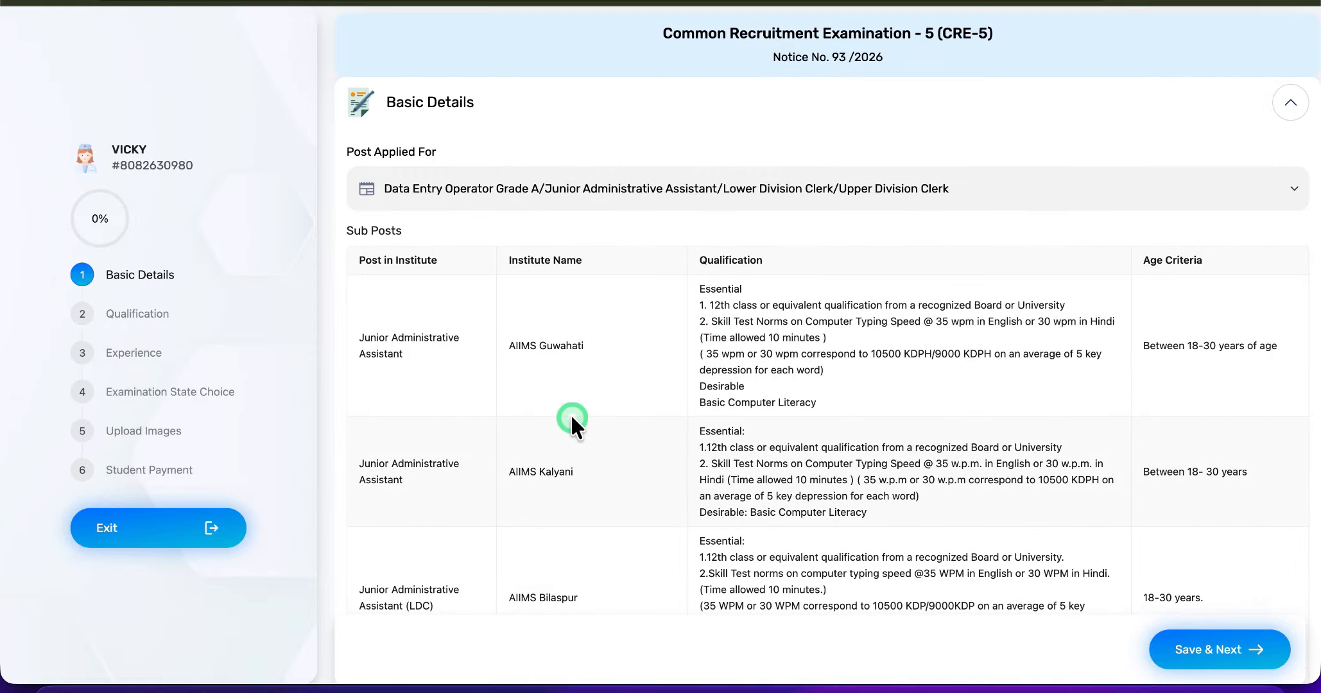
scroll(571, 418, "down", 10)
scroll(571, 418, "down", 1)
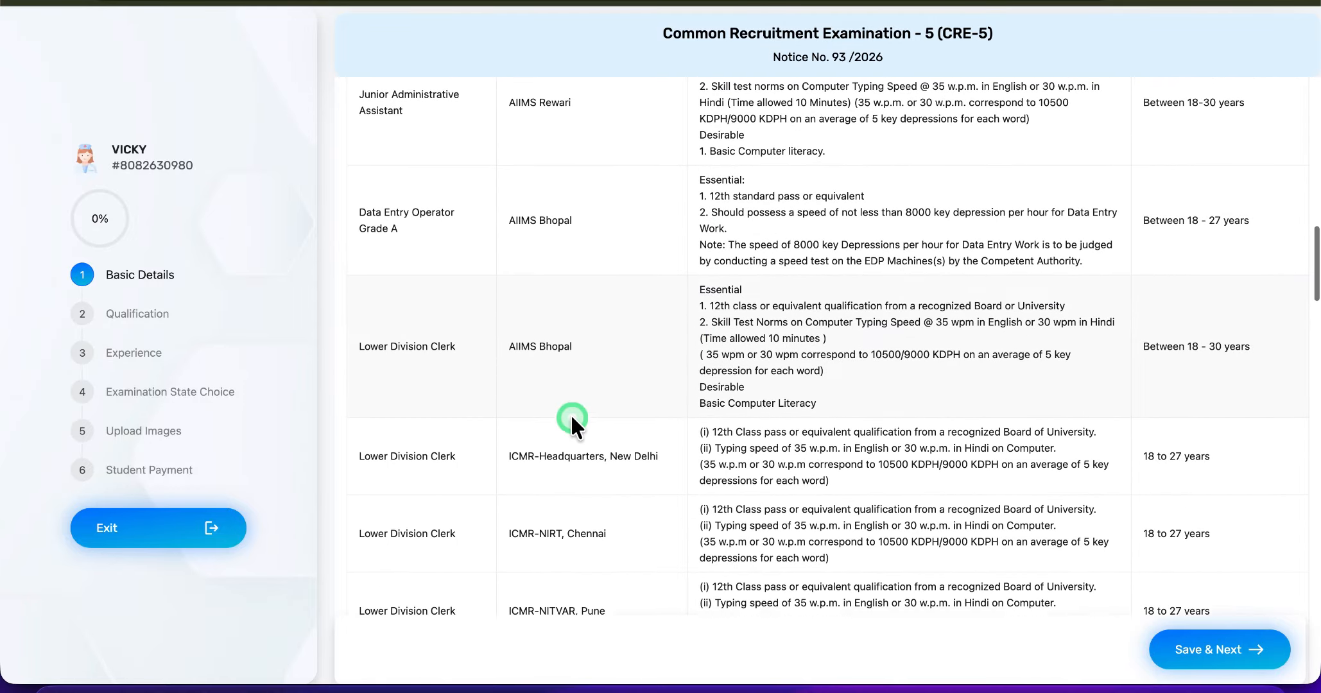
scroll(590, 553, "down", 15)
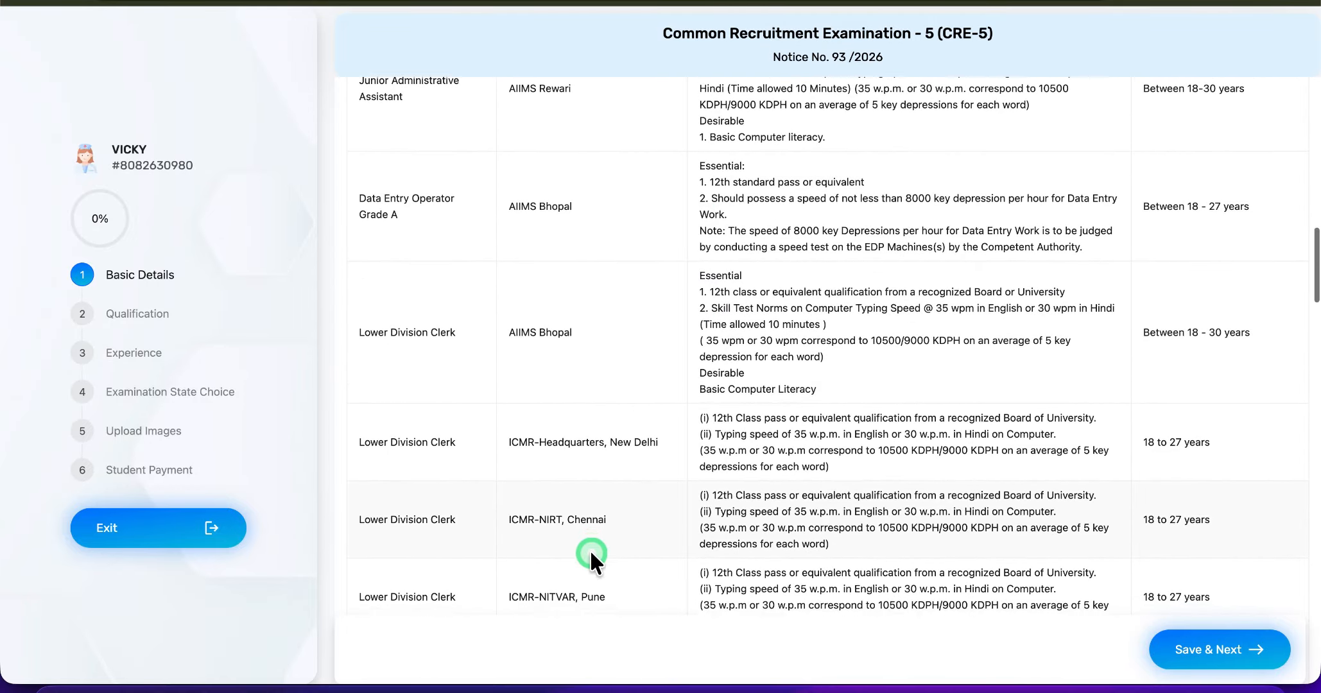
scroll(591, 553, "down", 10)
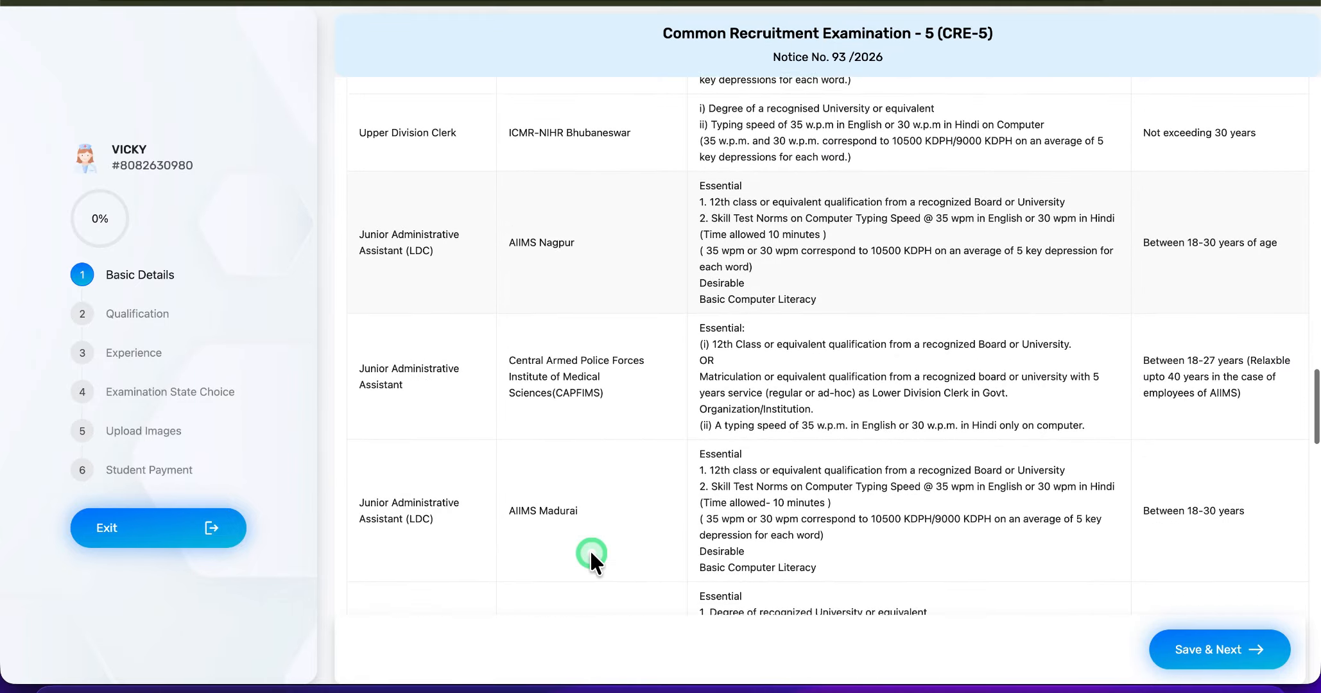
scroll(591, 553, "up", 14)
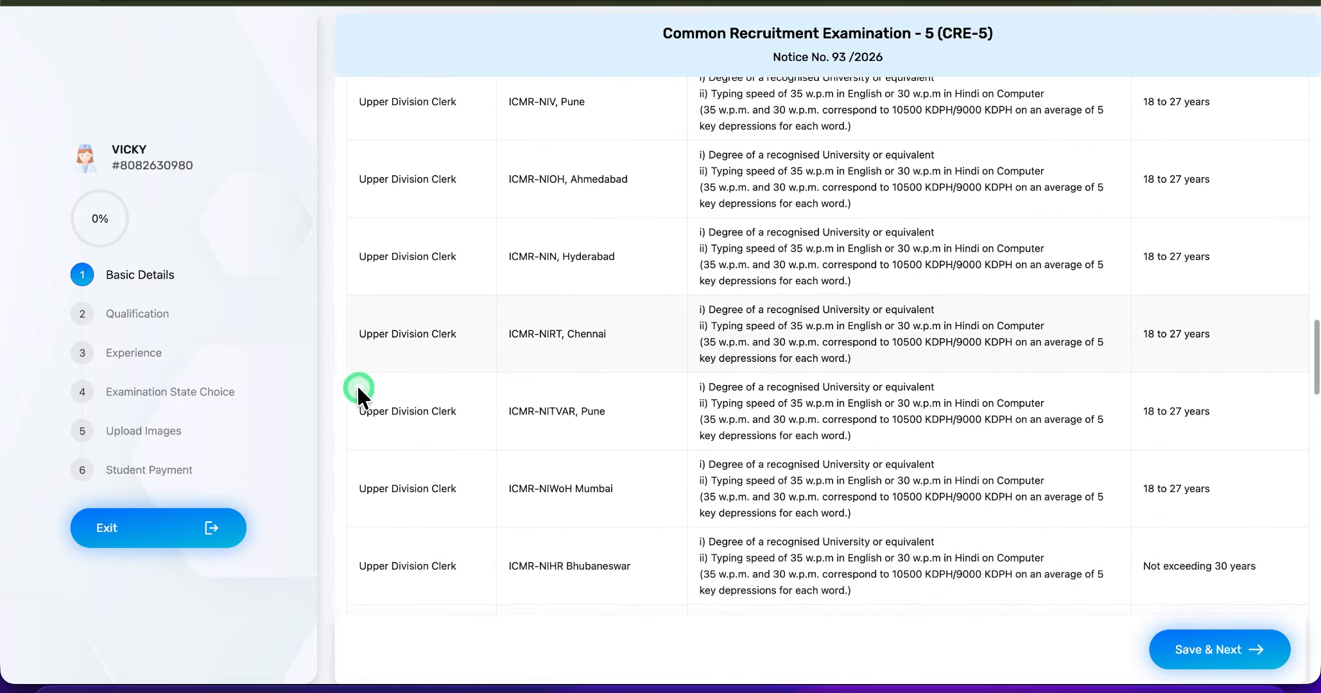
scroll(402, 501, "down", 15)
scroll(403, 501, "up", 20)
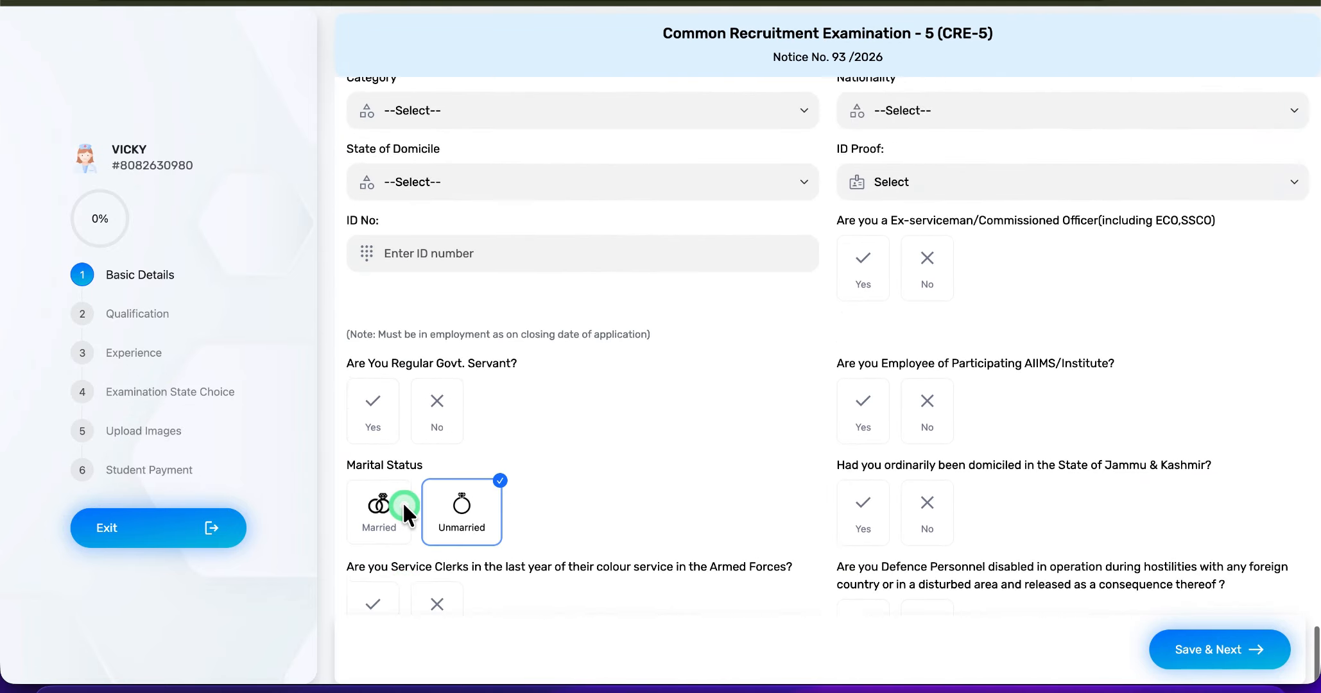
scroll(403, 501, "down", 20)
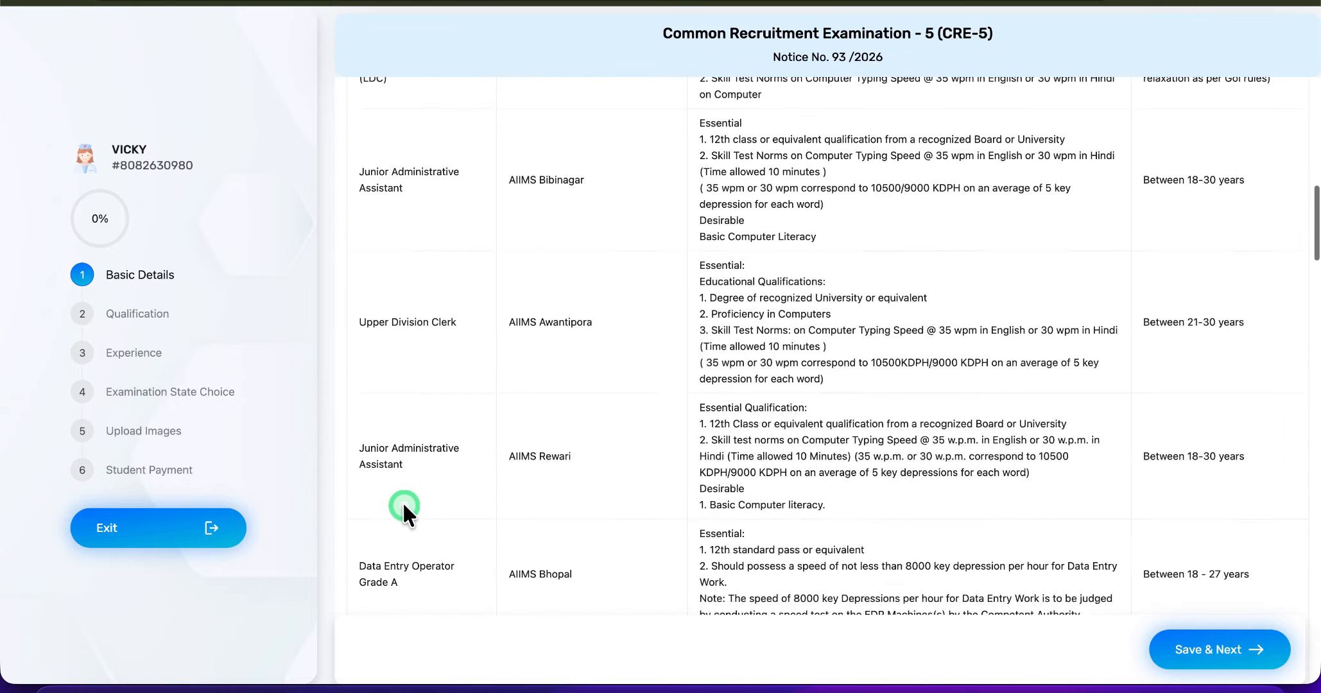
- Select all three eligibility qualifications: 12th Class pass, Degree of a recognised University, and Matriculation with 5 years service as Lower Division Clerk
scroll(402, 502, "down", 10)
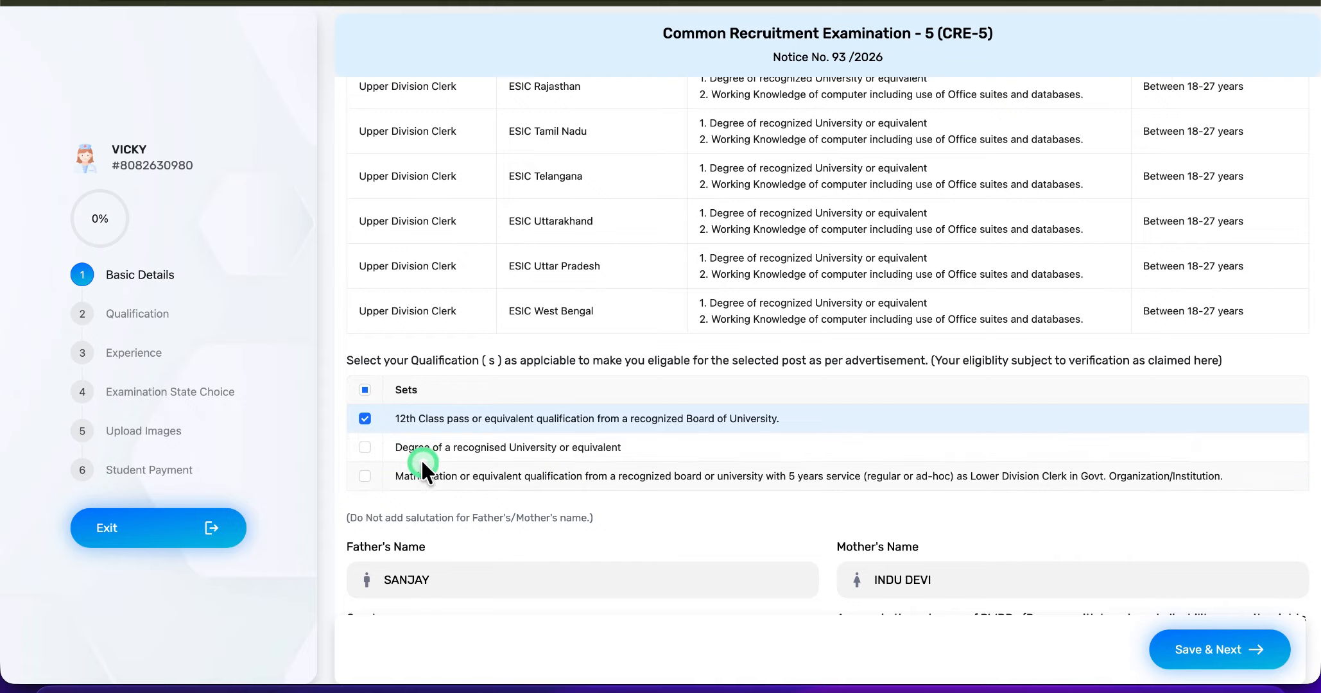
left_click(365, 448)
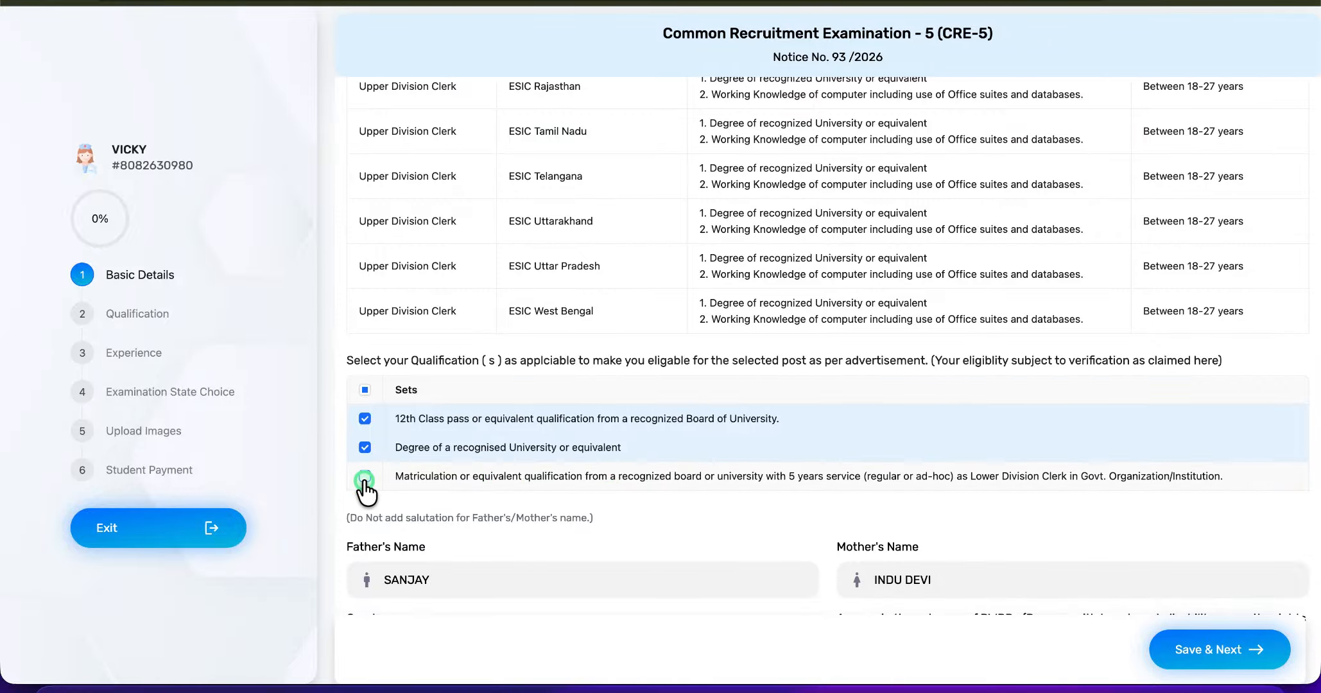
left_click(392, 485)
- Set the category to UR, the nationality to Indian and the state of domicile to Rajasthan
scroll(472, 523, "down", 1)
scroll(472, 523, "down", 1)
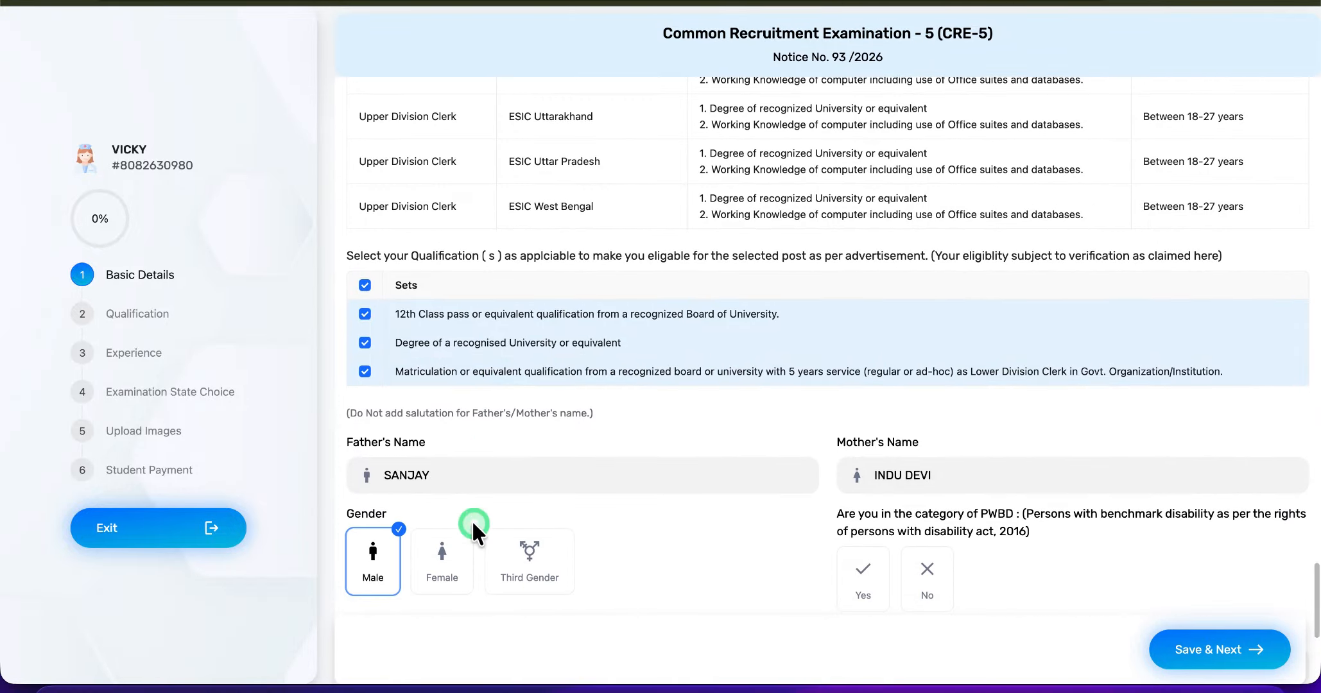
scroll(472, 523, "down", 1)
scroll(473, 523, "down", 5)
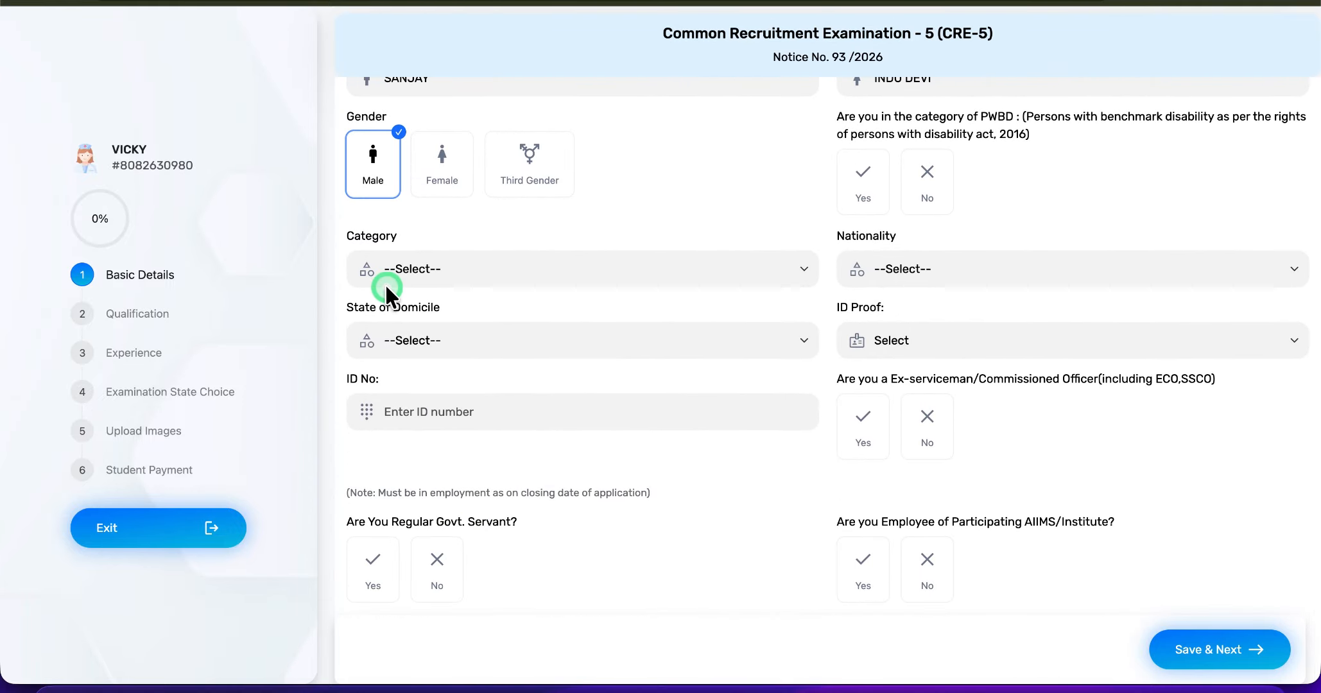
left_click(443, 269)
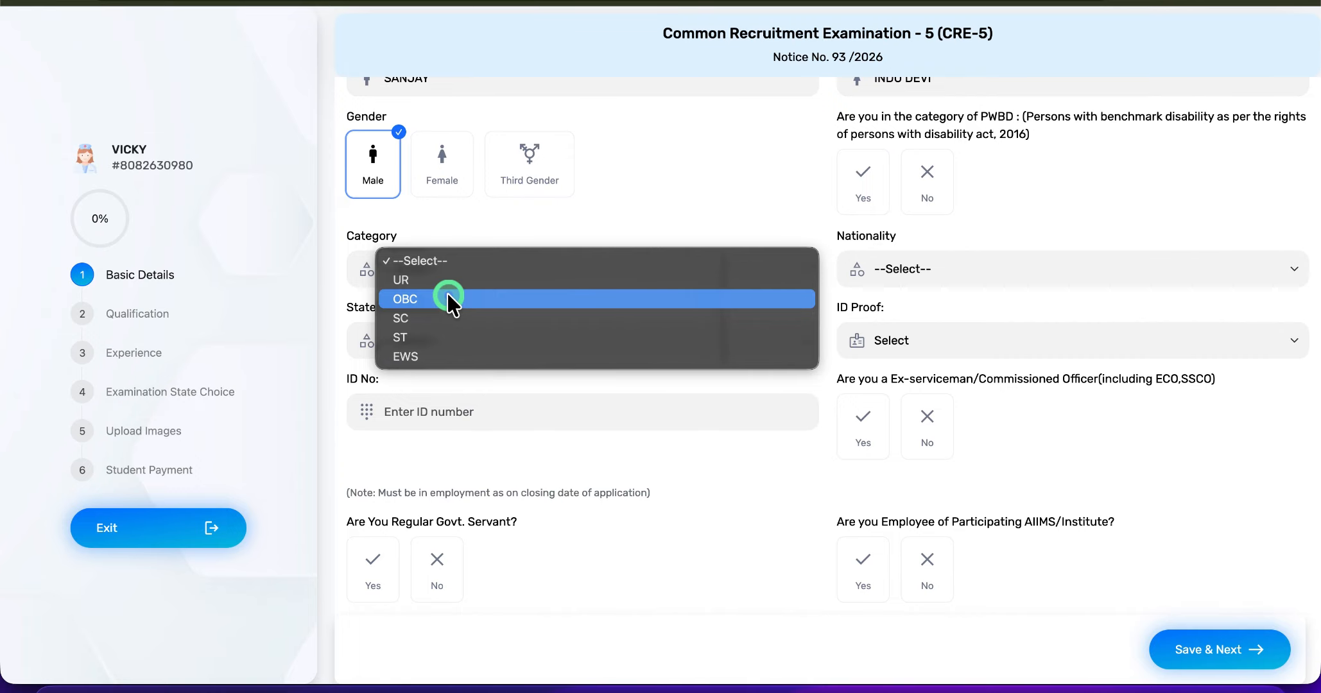
left_click(420, 280)
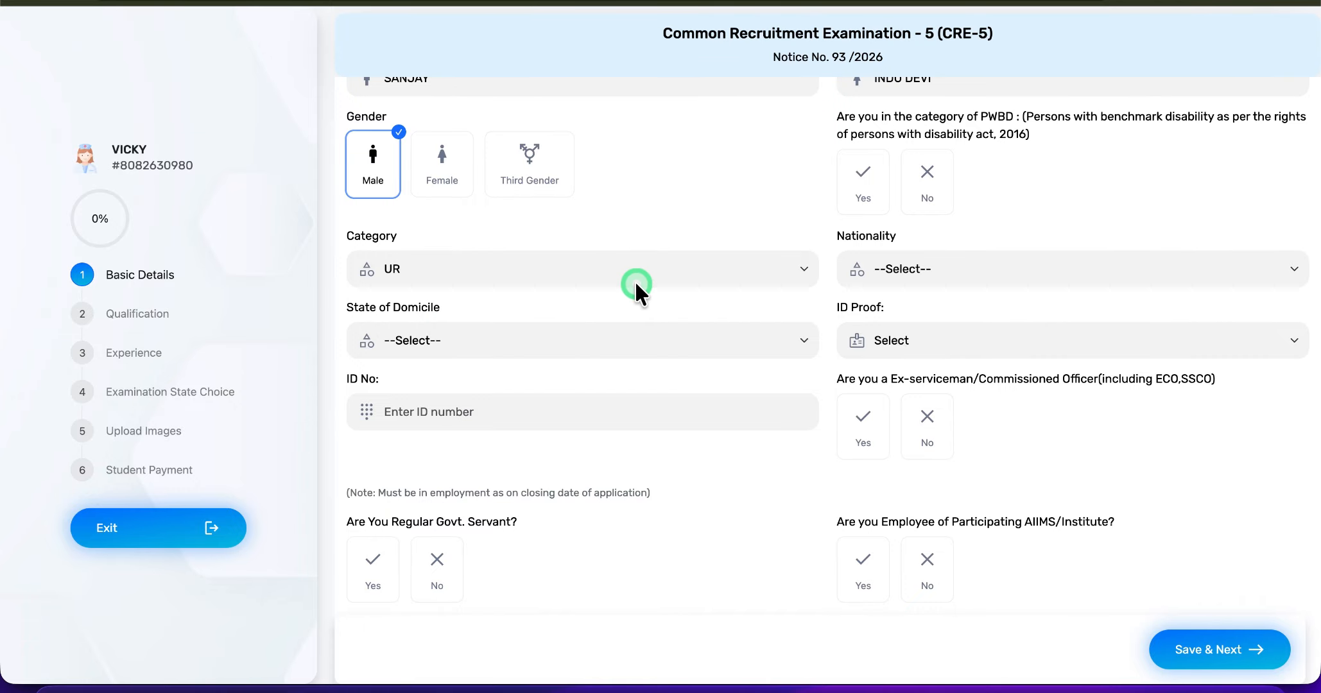
left_click(949, 267)
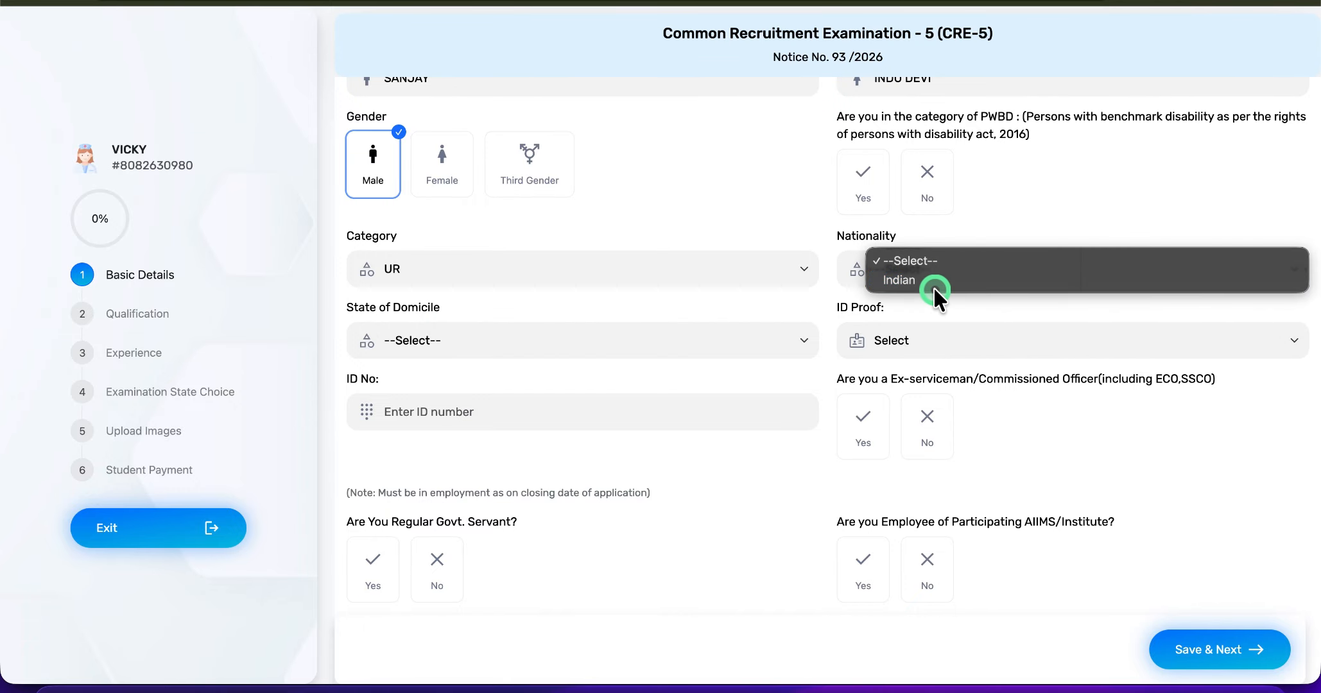
left_click(932, 280)
left_click(579, 340)
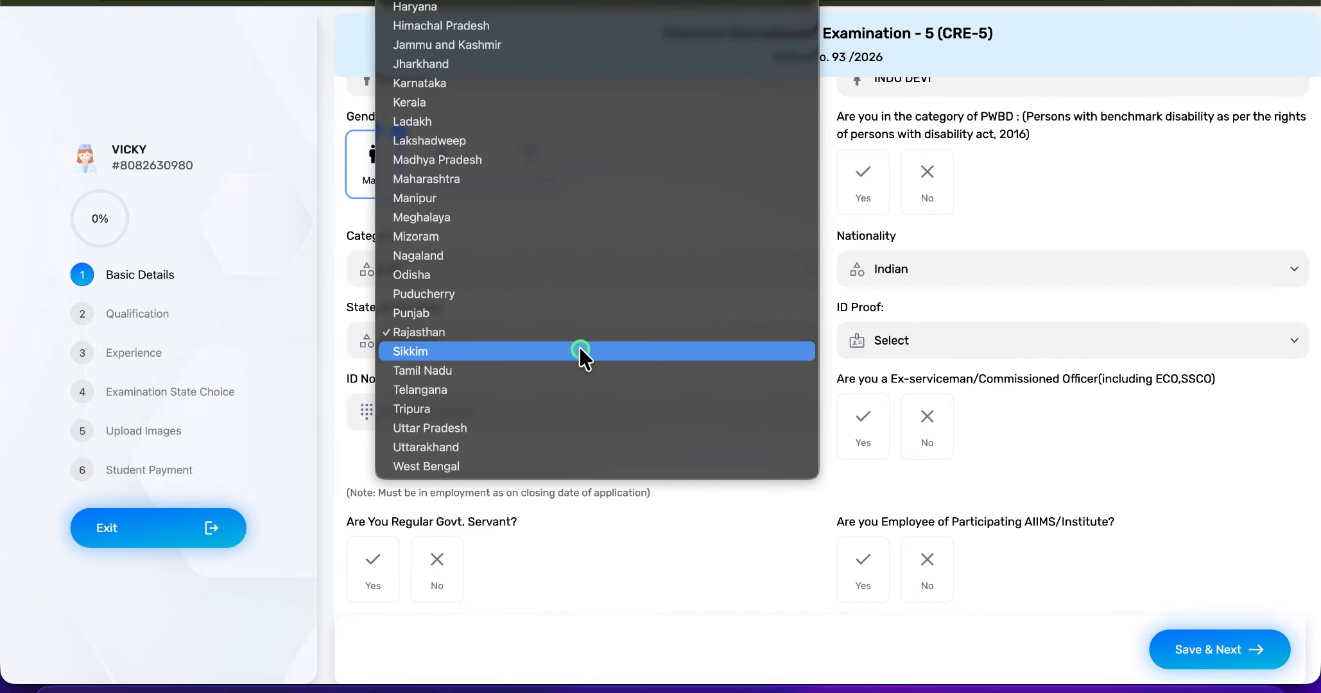
left_click(497, 338)
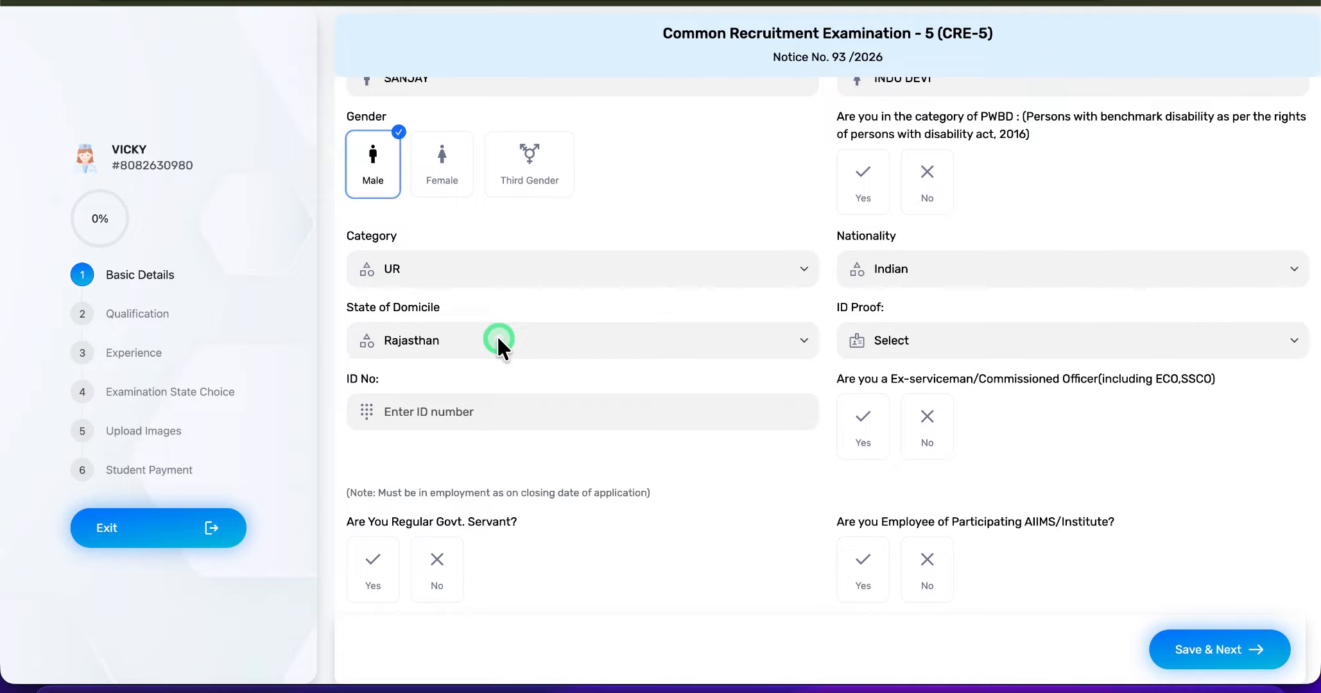
- Choose Aadhaar Card as the ID proof and enter the 12-digit Aadhaar number in the ID No field
left_click(901, 341)
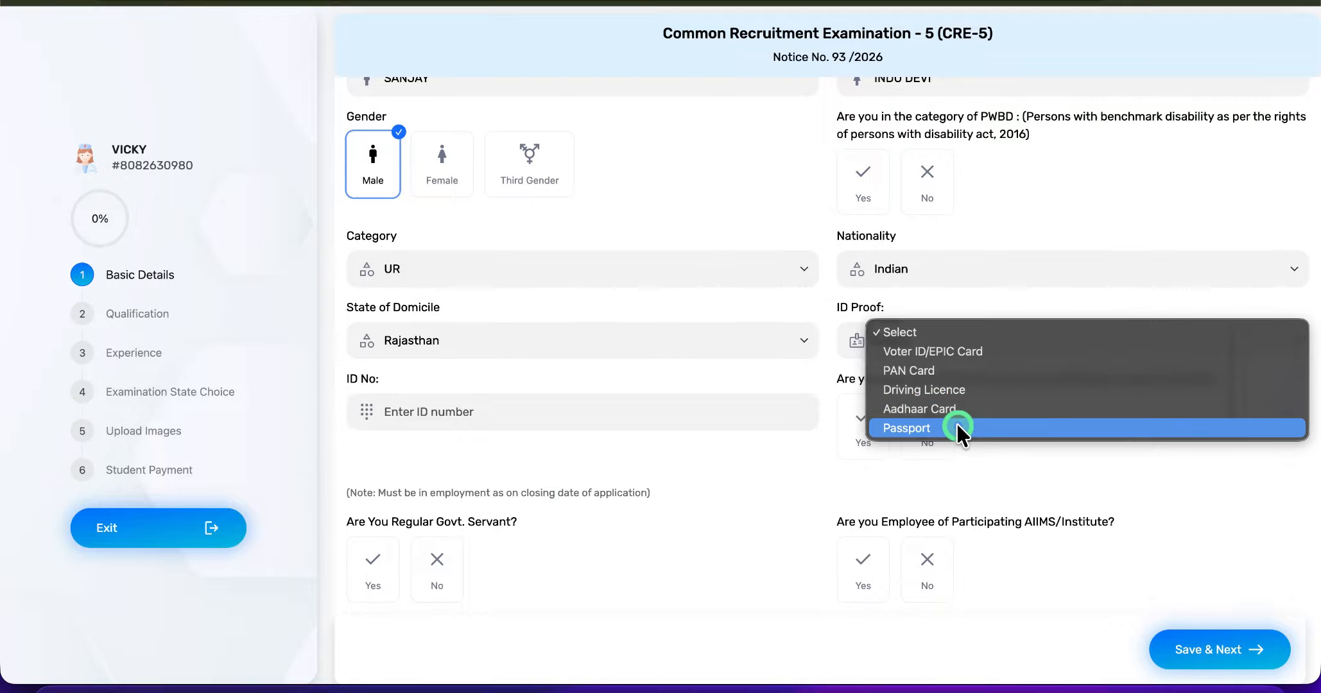
left_click(701, 395)
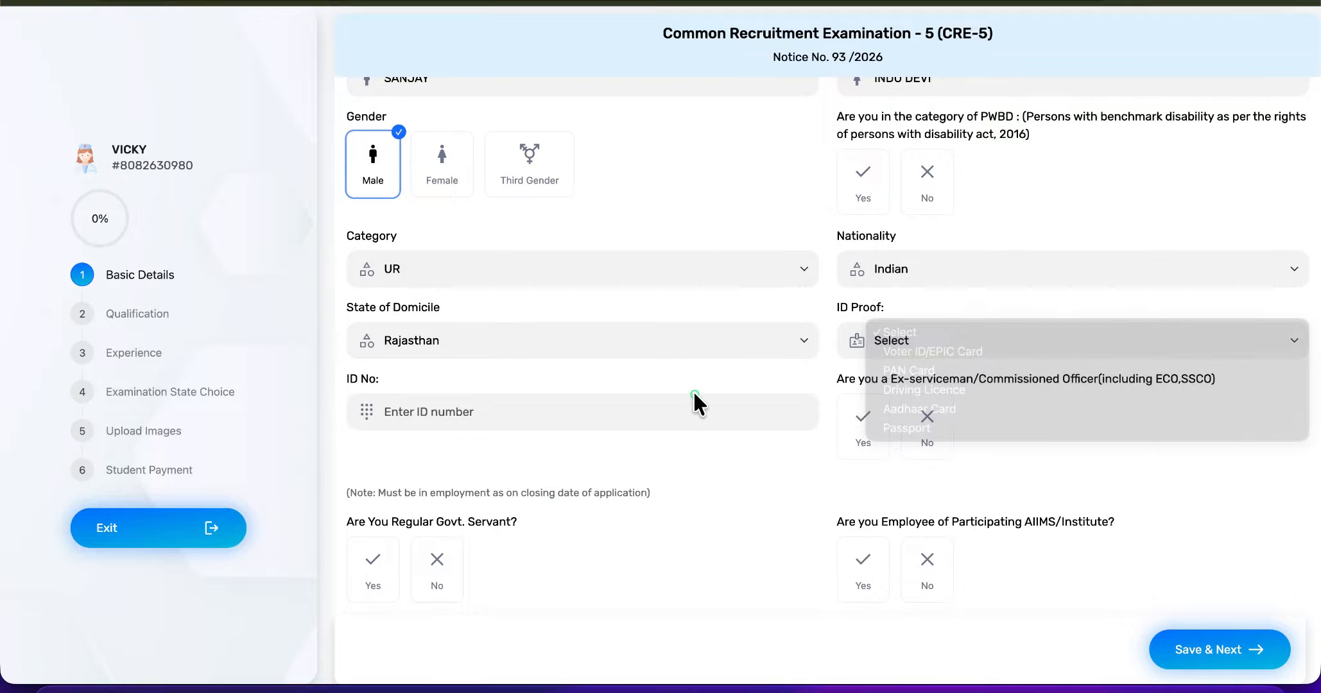
left_click(1085, 345)
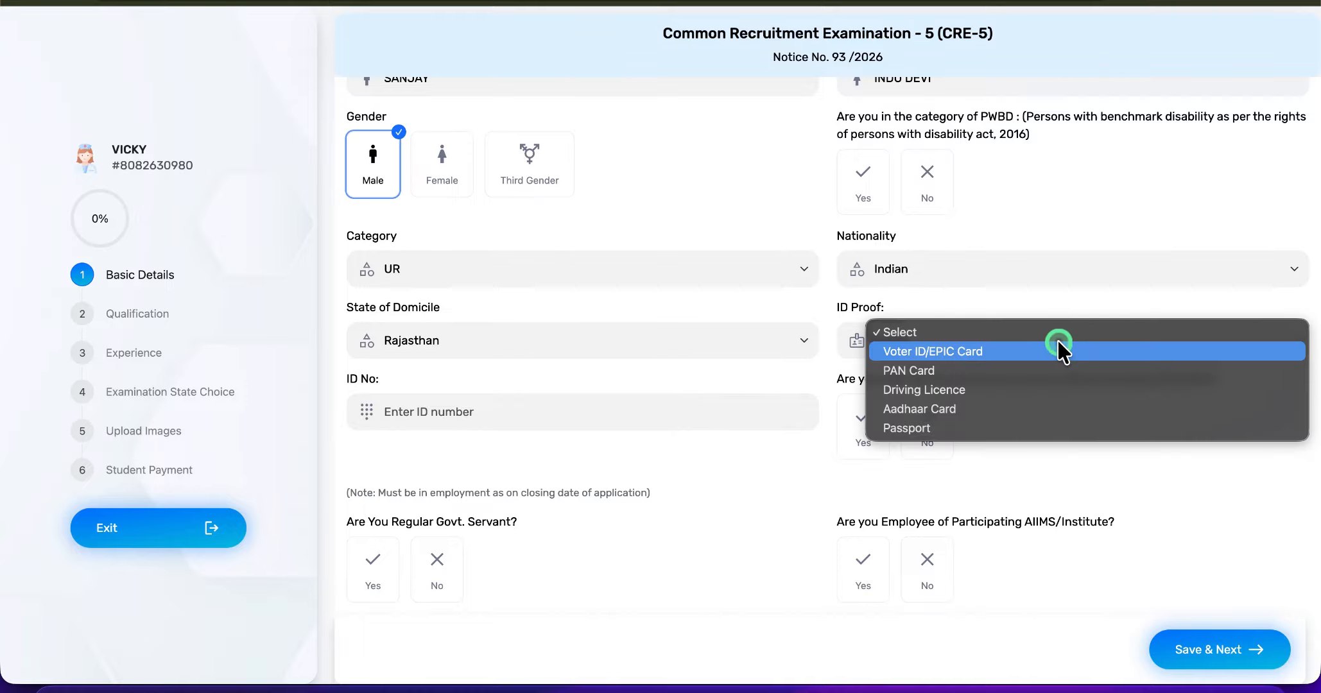
left_click(948, 414)
left_click(468, 411)
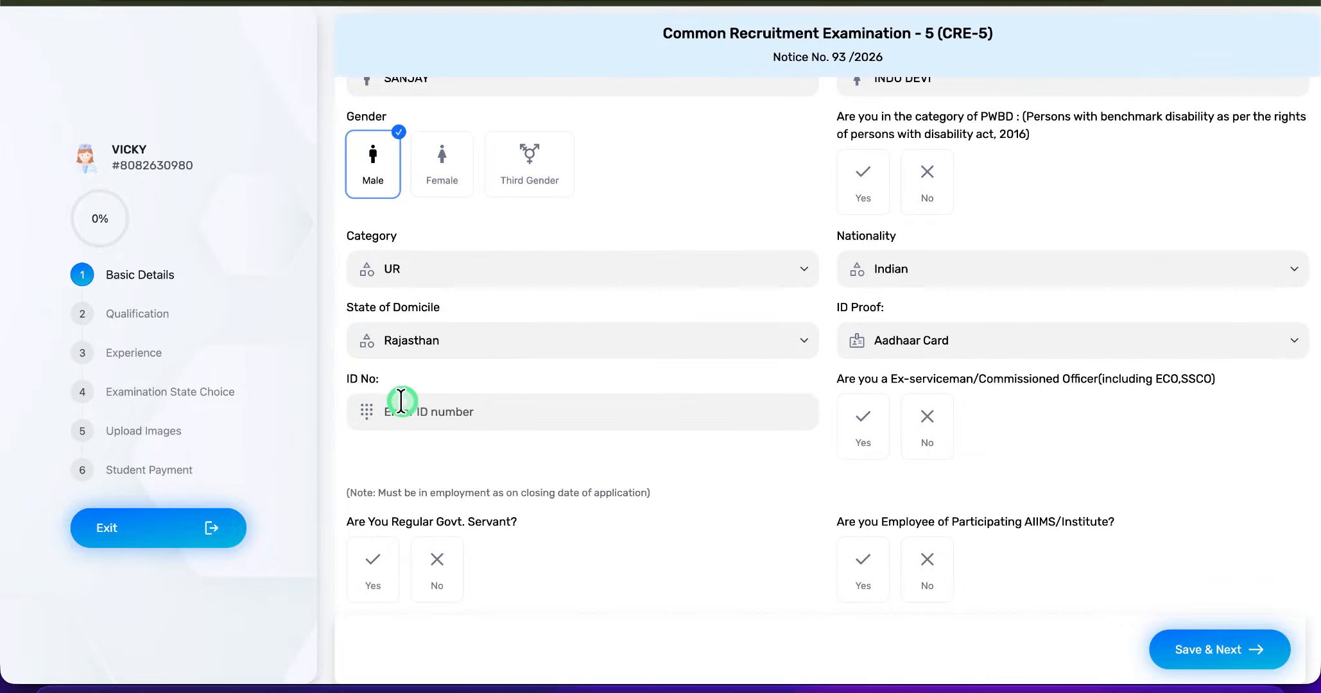
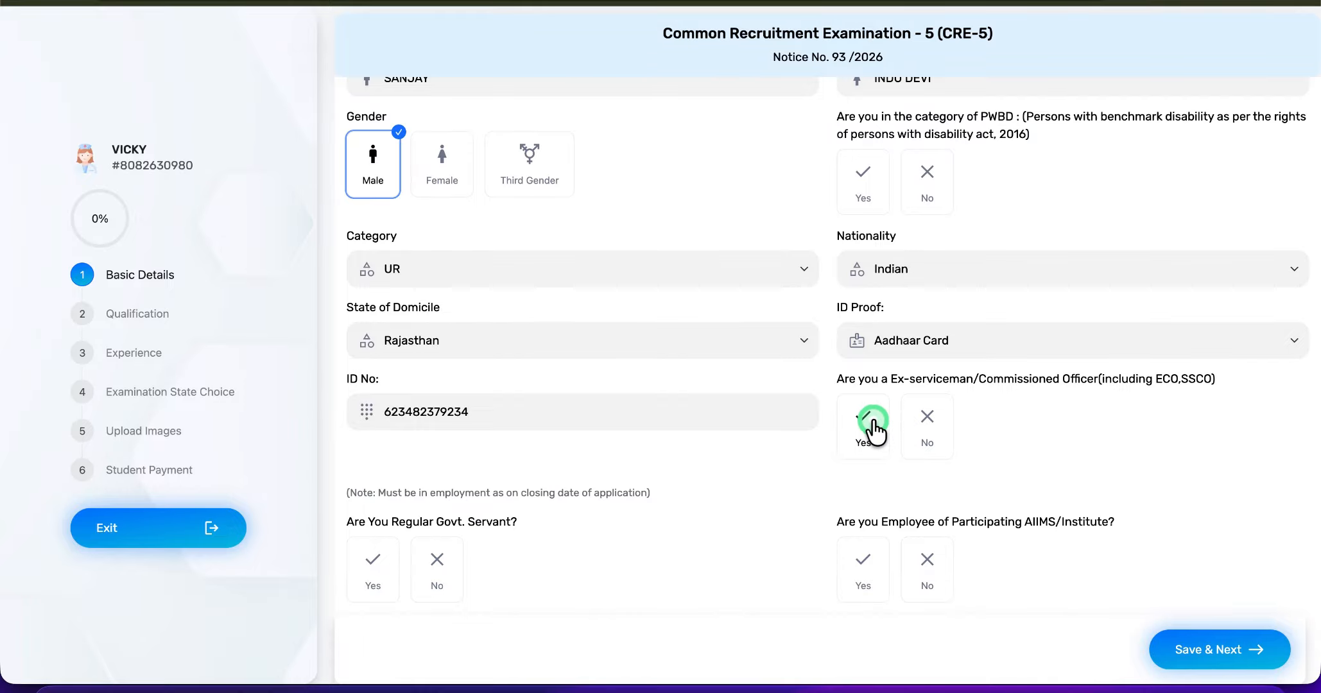
- Answer No to being an Ex-serviceman/Commissioned Officer and No to being a regular government servant
left_click(949, 423)
scroll(732, 548, "down", 2)
left_click(416, 425)
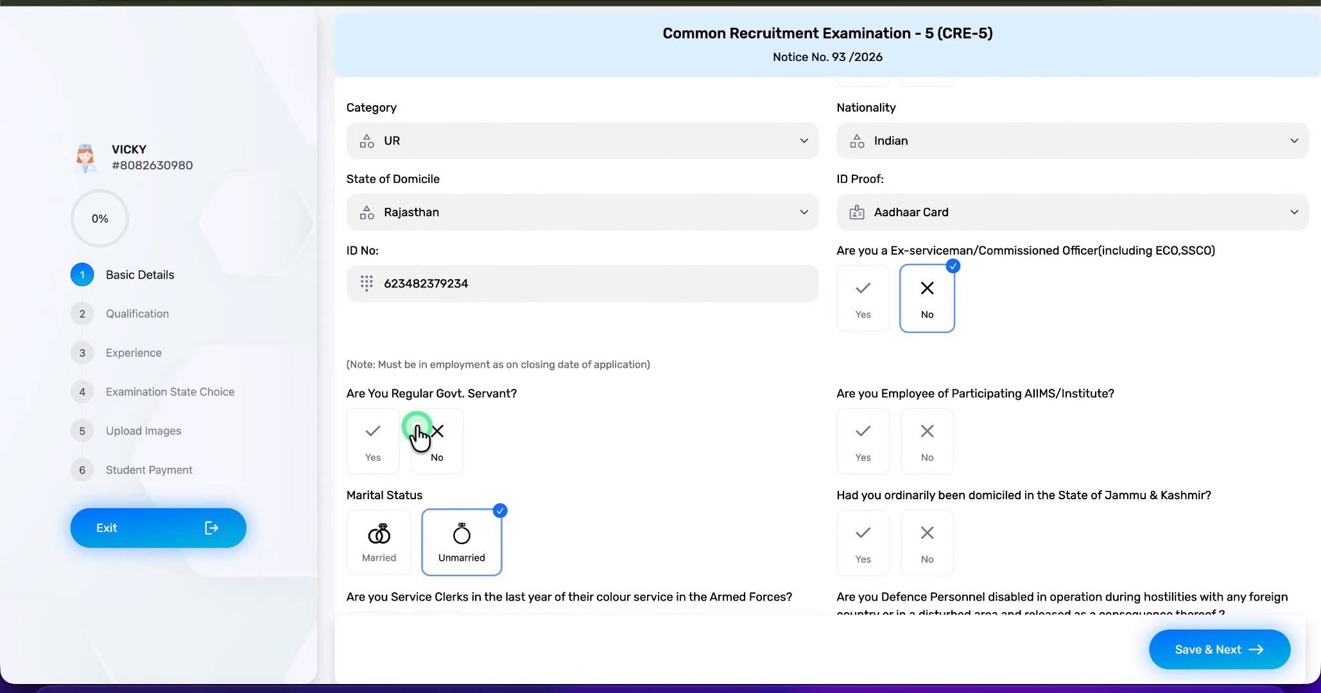
left_click(440, 457)
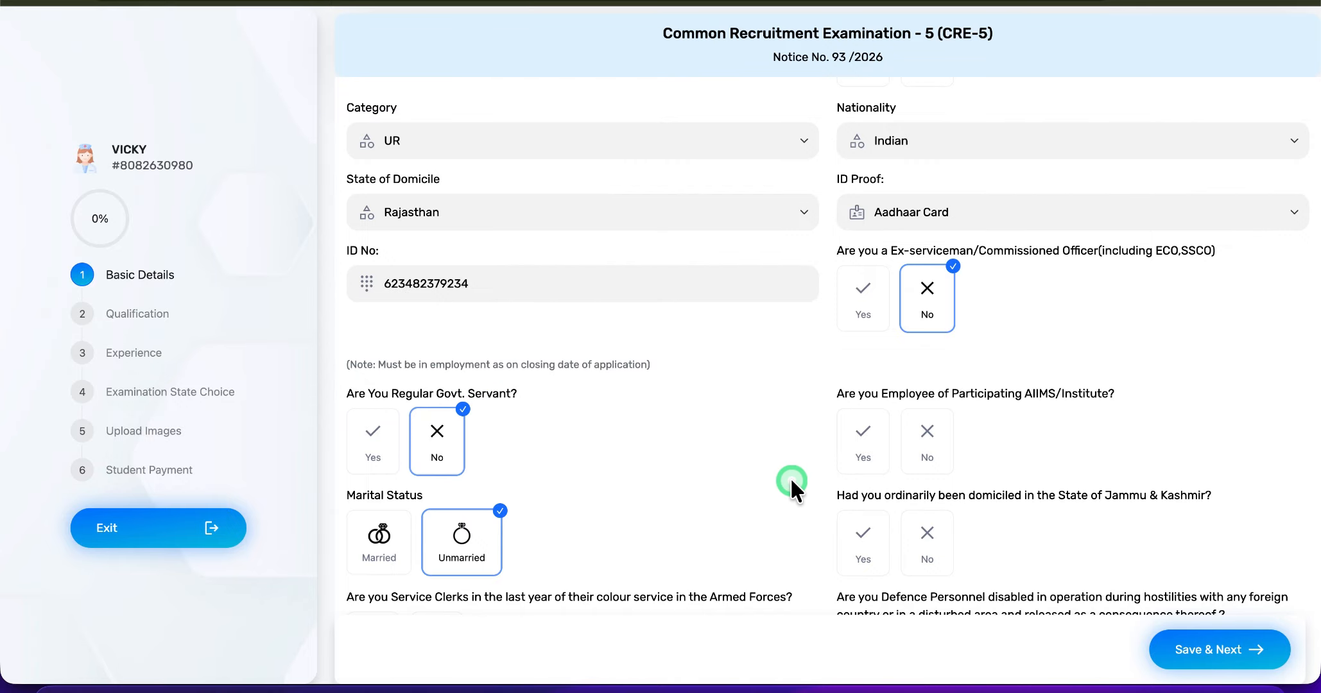
scroll(791, 477, "down", 1)
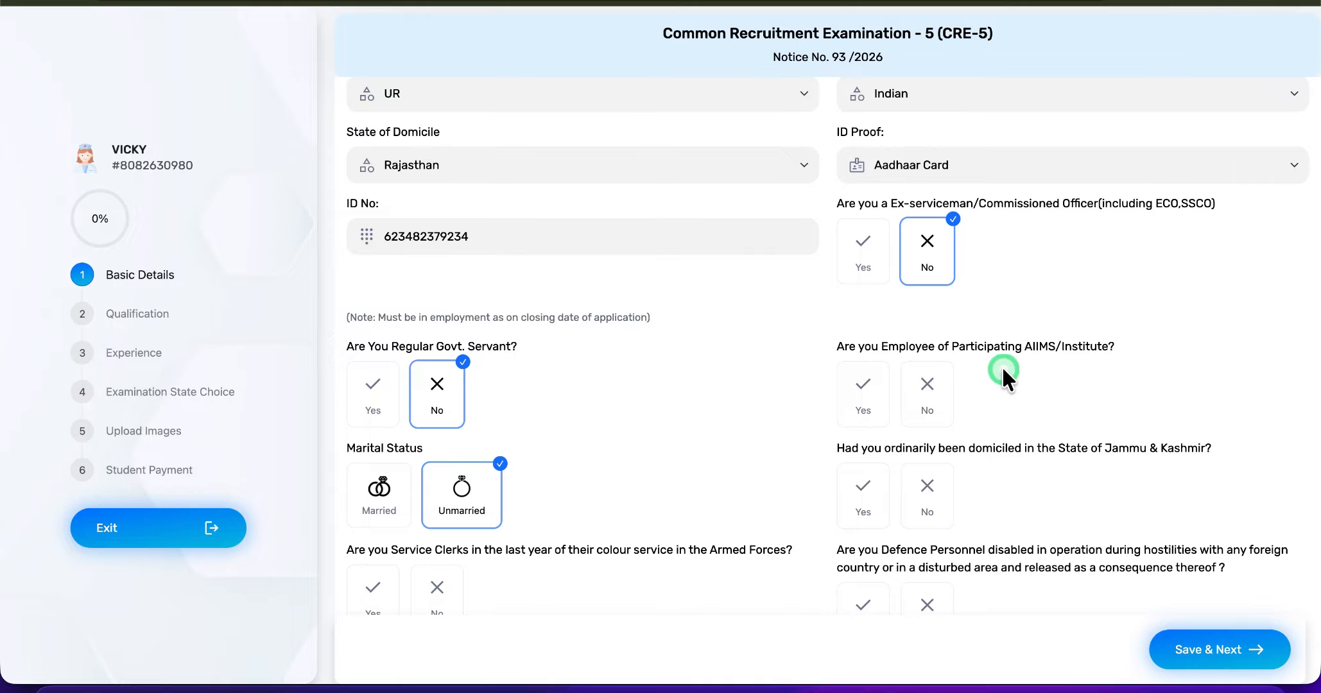
- Answer No to being a participating AIIMS employee, Jammu & Kashmir domiciled, an Armed Forces service clerk and disabled Defence Personnel
left_click(925, 394)
scroll(923, 450, "down", 2)
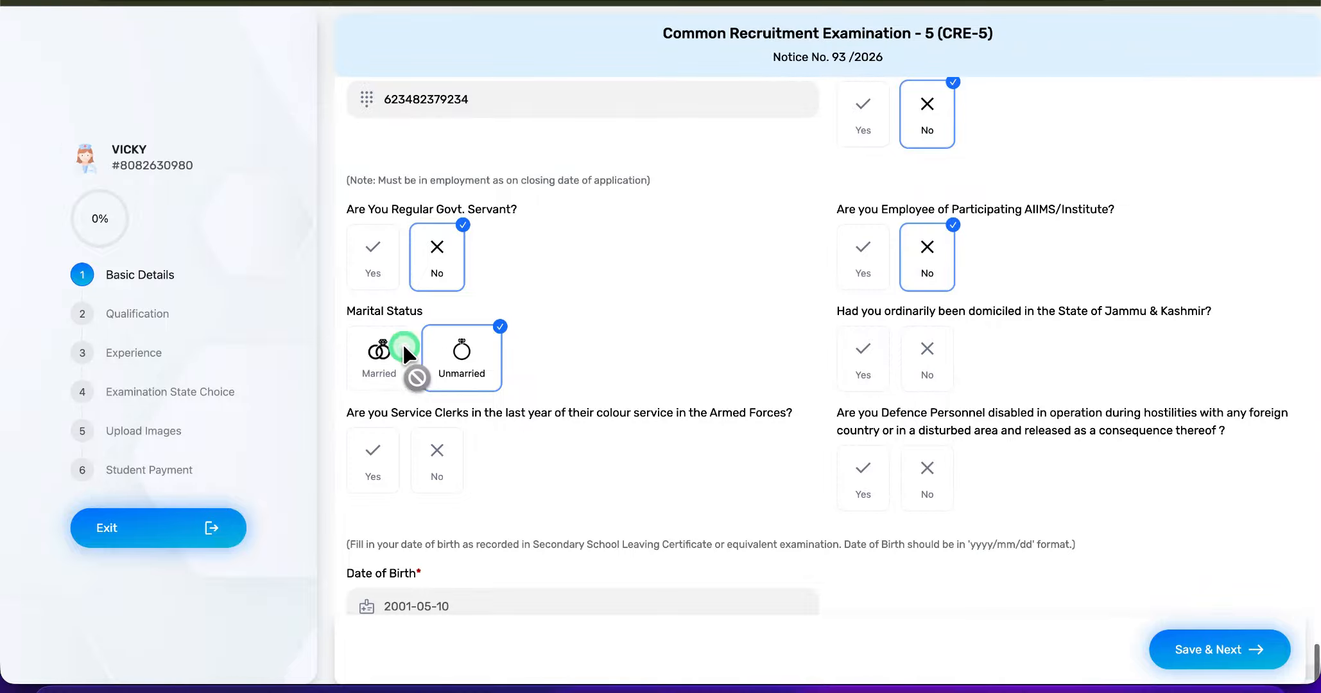
scroll(592, 386, "down", 1)
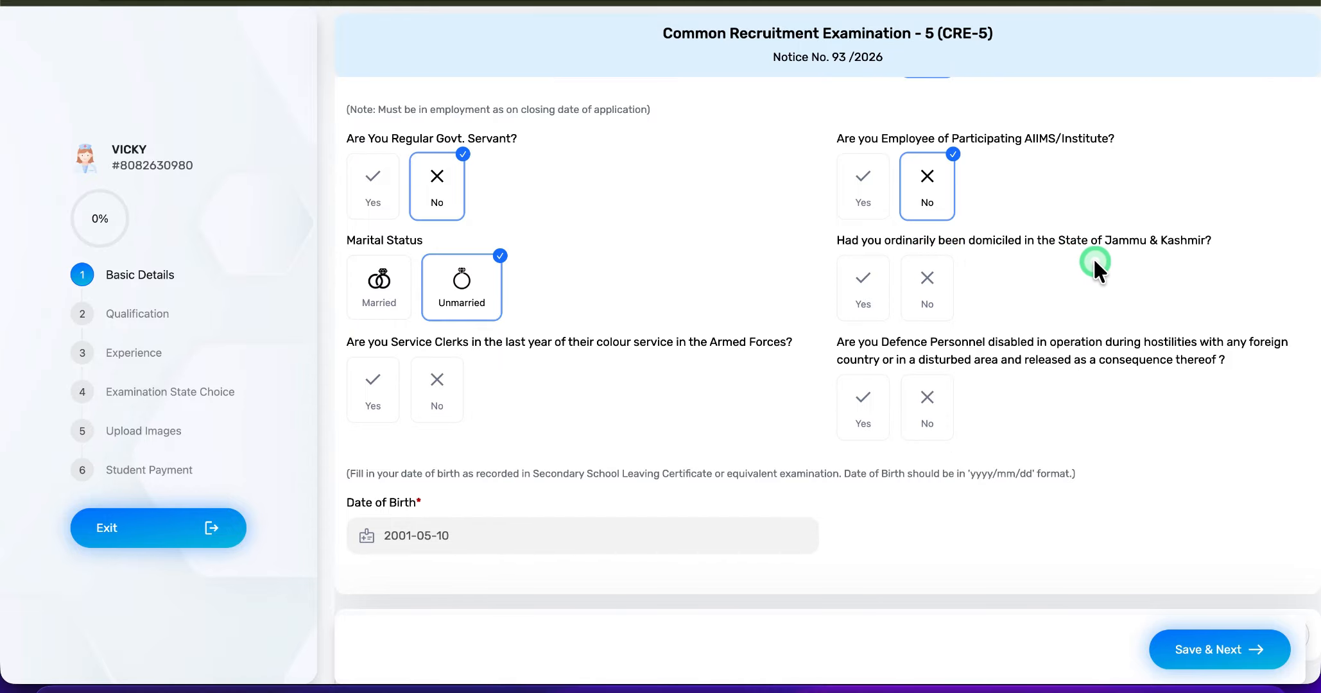
left_click(927, 281)
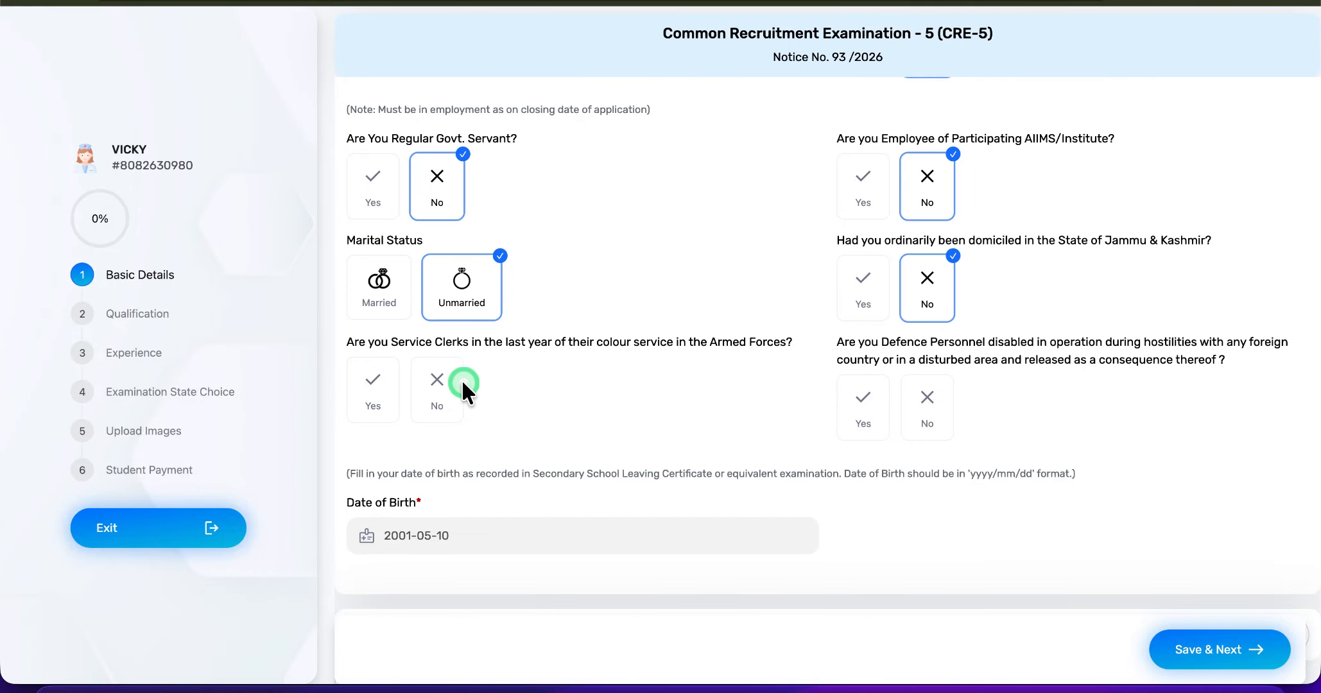
left_click(444, 393)
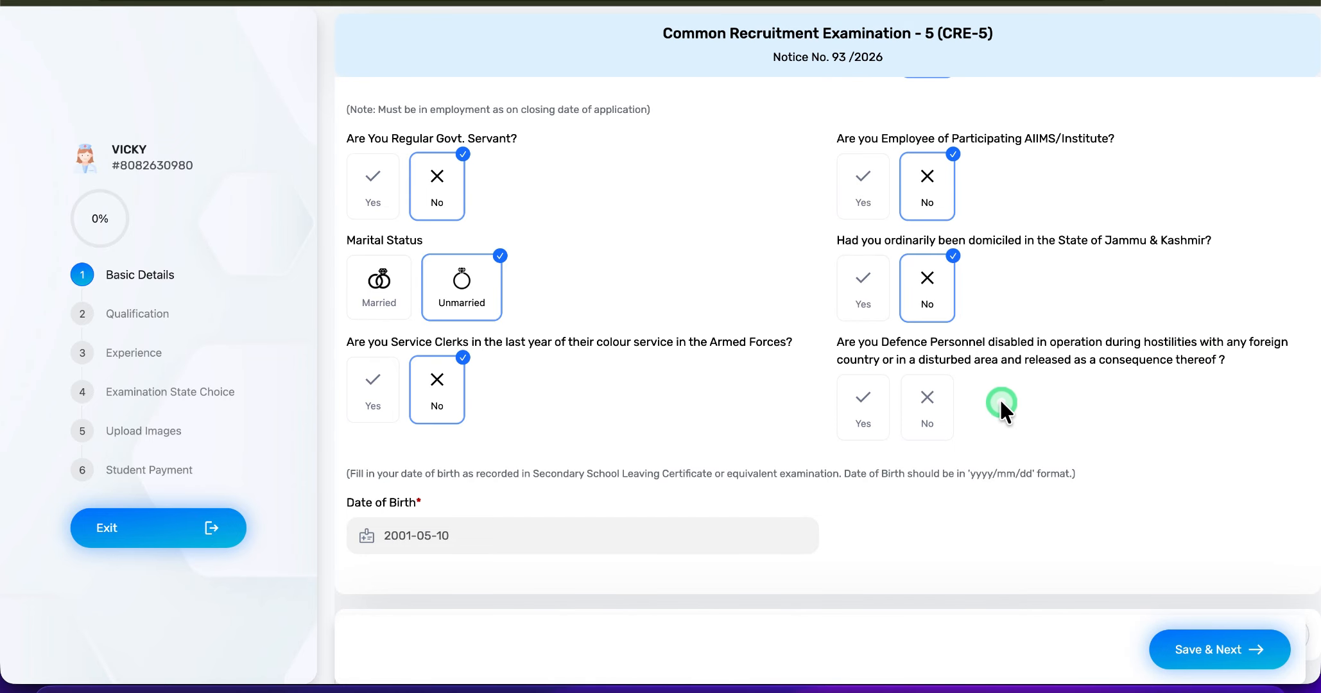
left_click(929, 406)
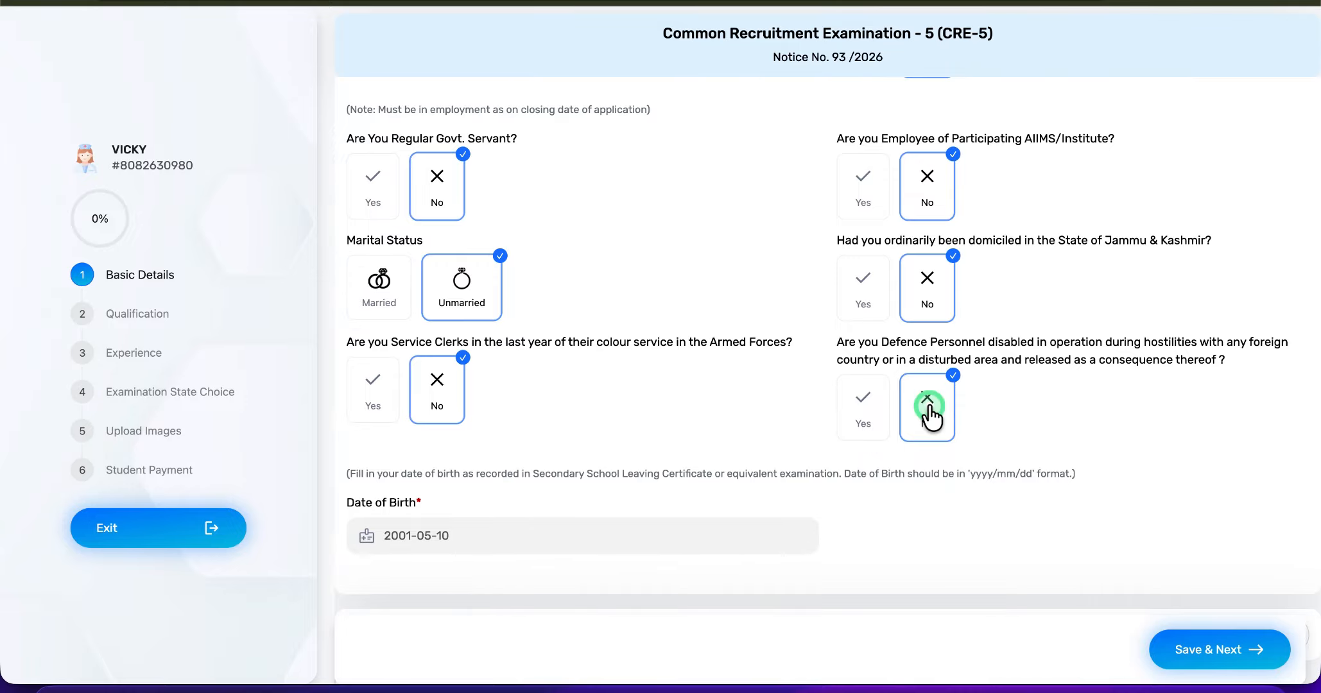
- In the permanent address section, set the country to India, the state to Rajasthan and the city to Jaipur
scroll(929, 410, "down", 1)
scroll(554, 395, "down", 3)
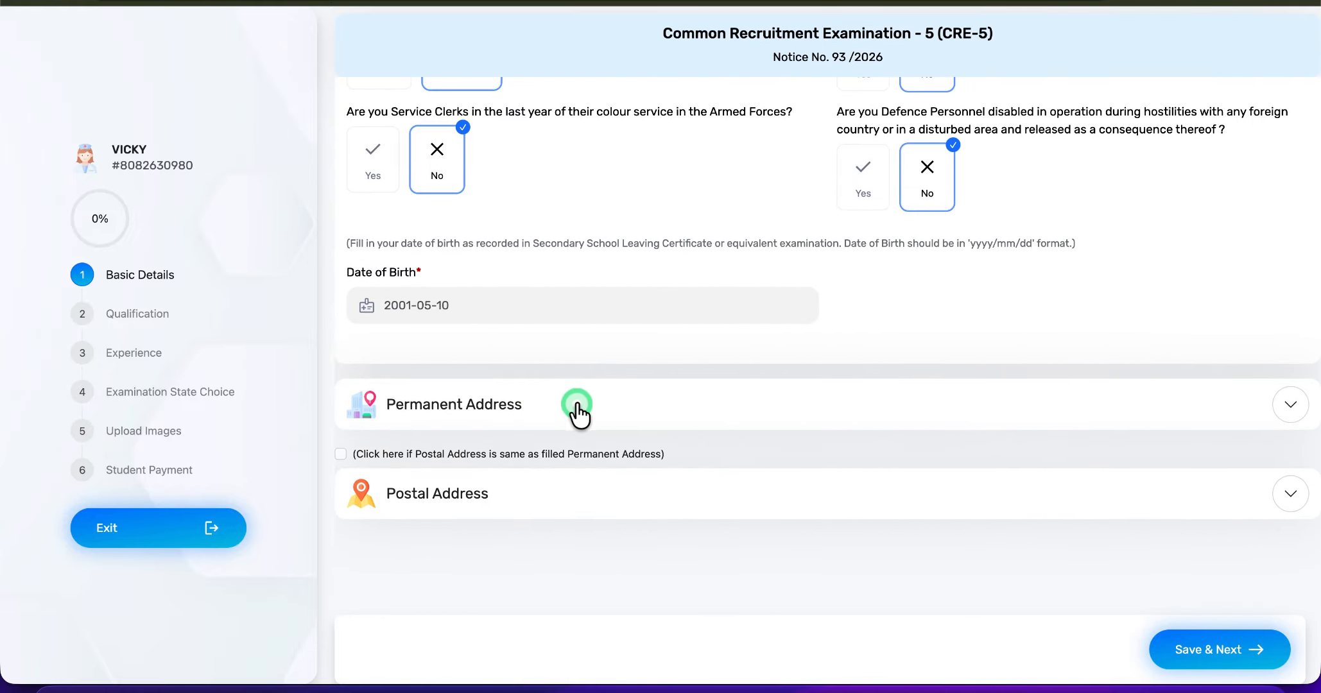
left_click(577, 405)
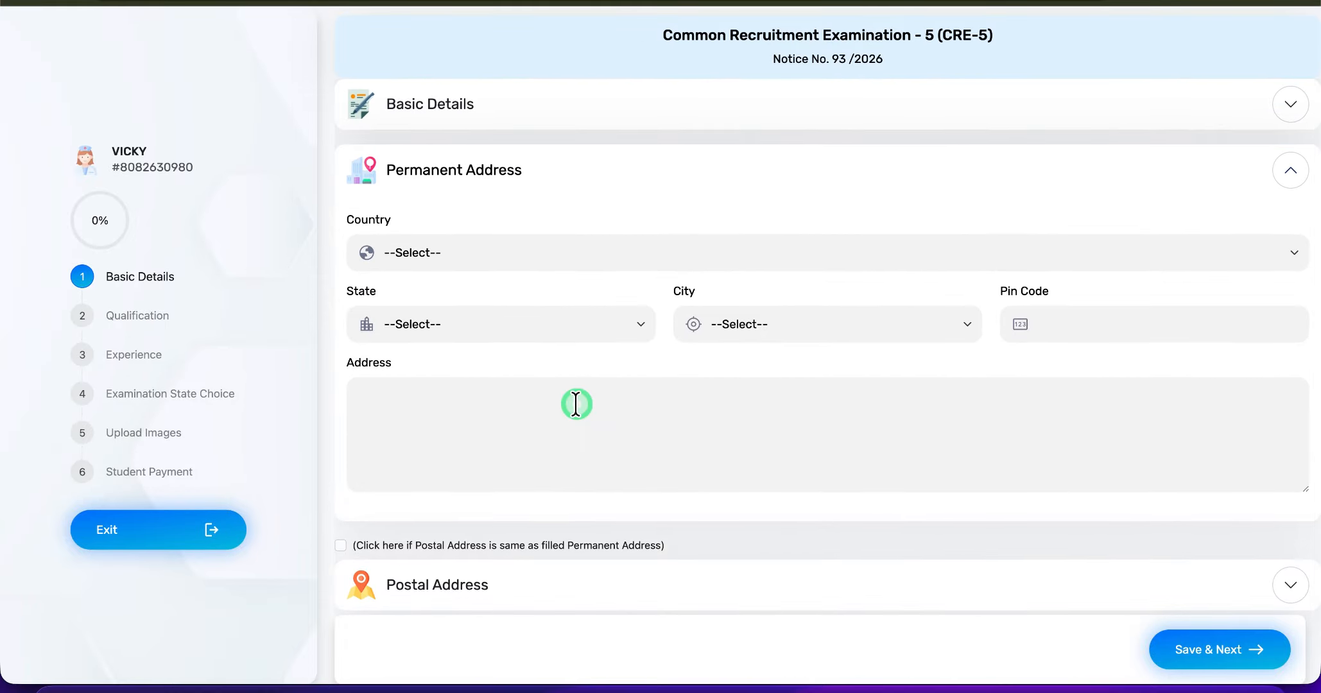
left_click(418, 250)
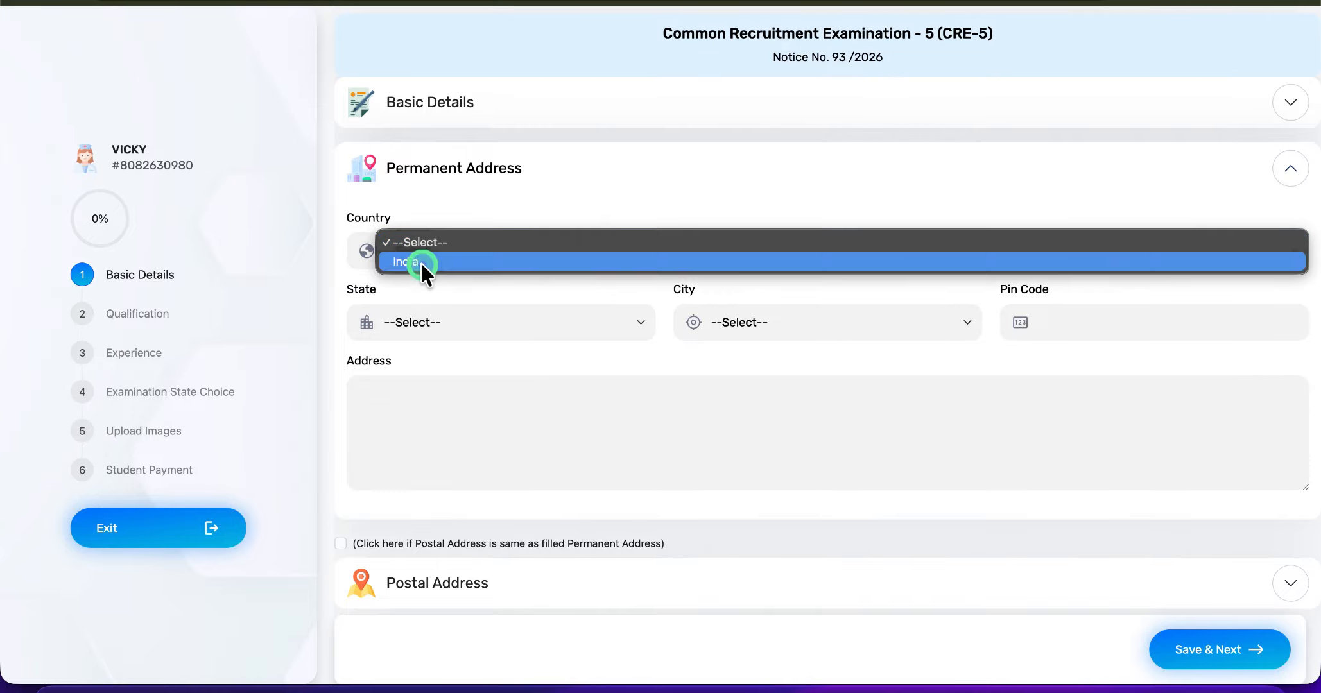
left_click(420, 262)
left_click(434, 313)
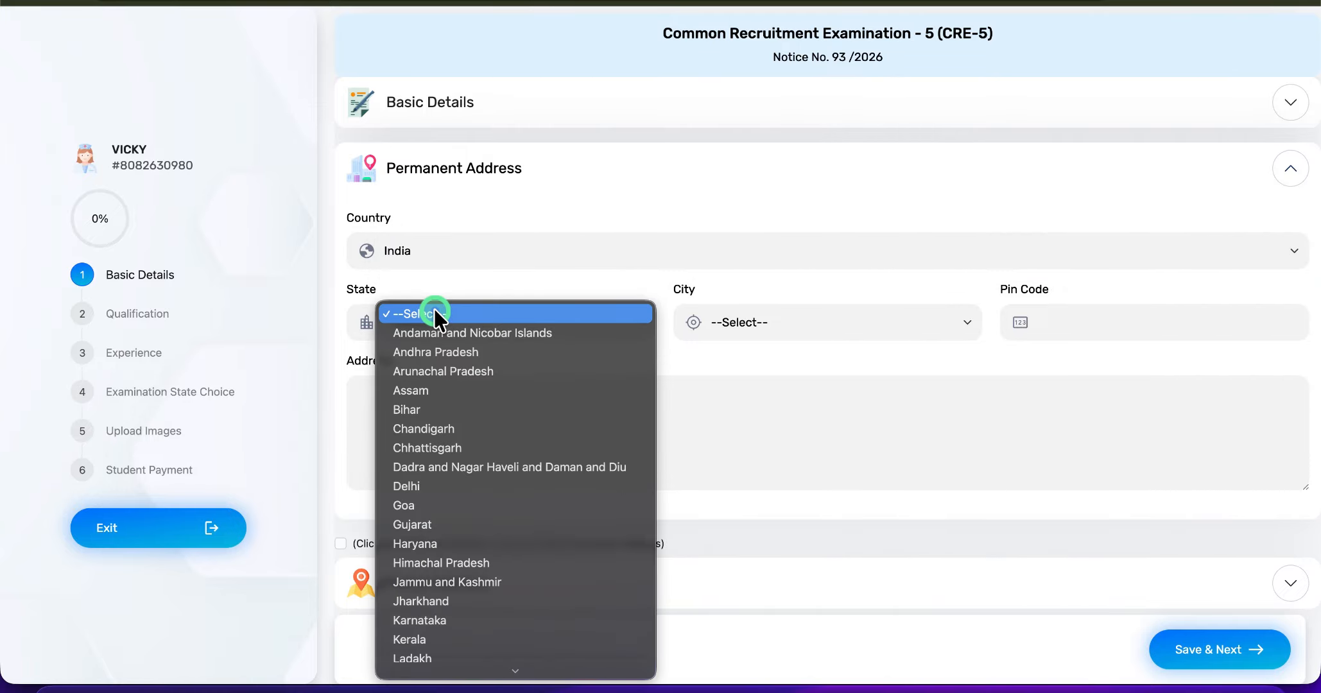
key("r")
key("Return")
left_click(763, 325)
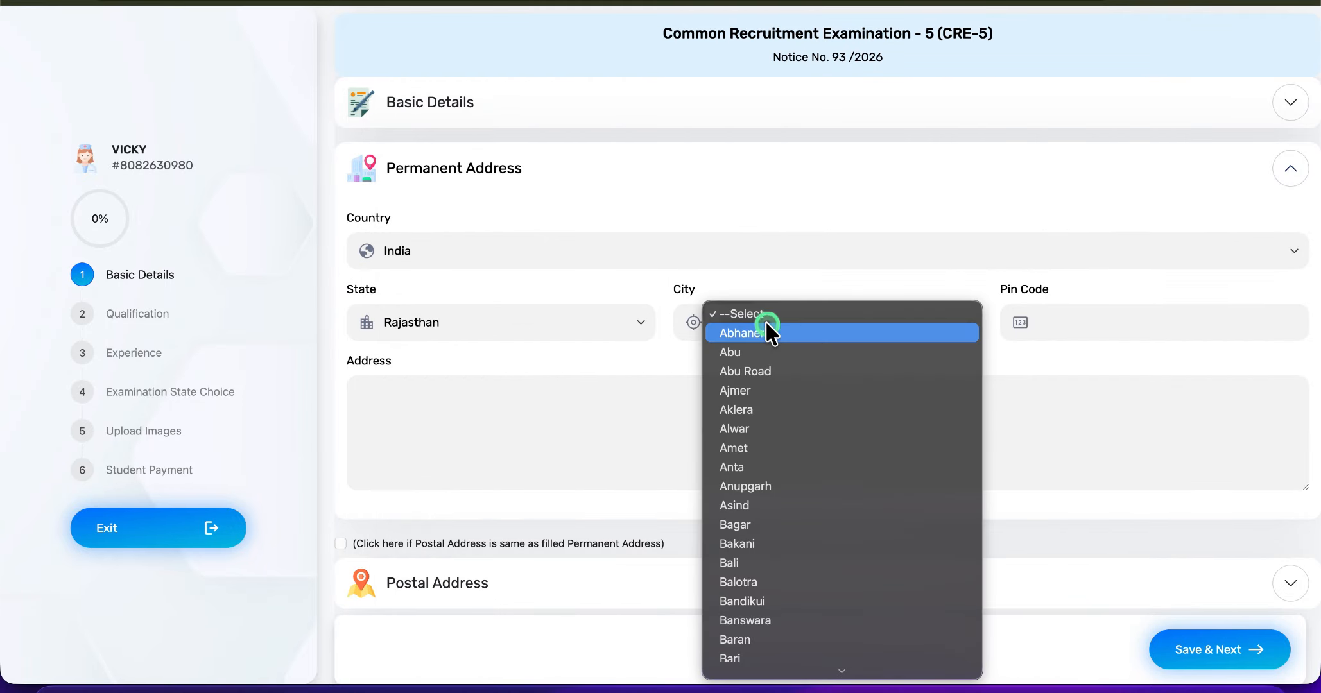
type("jai")
key("Return")
- Enter the applicant's postal pin code and full street address for the permanent address
left_click(1044, 328)
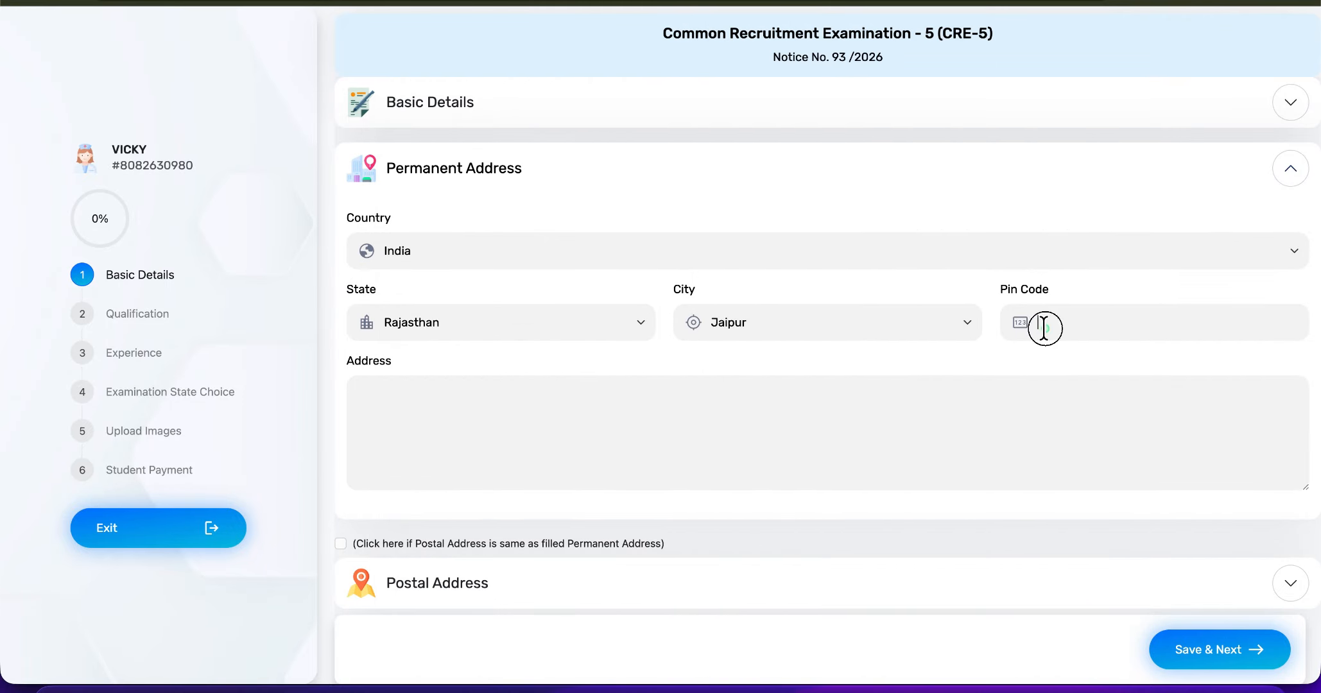
type("302012")
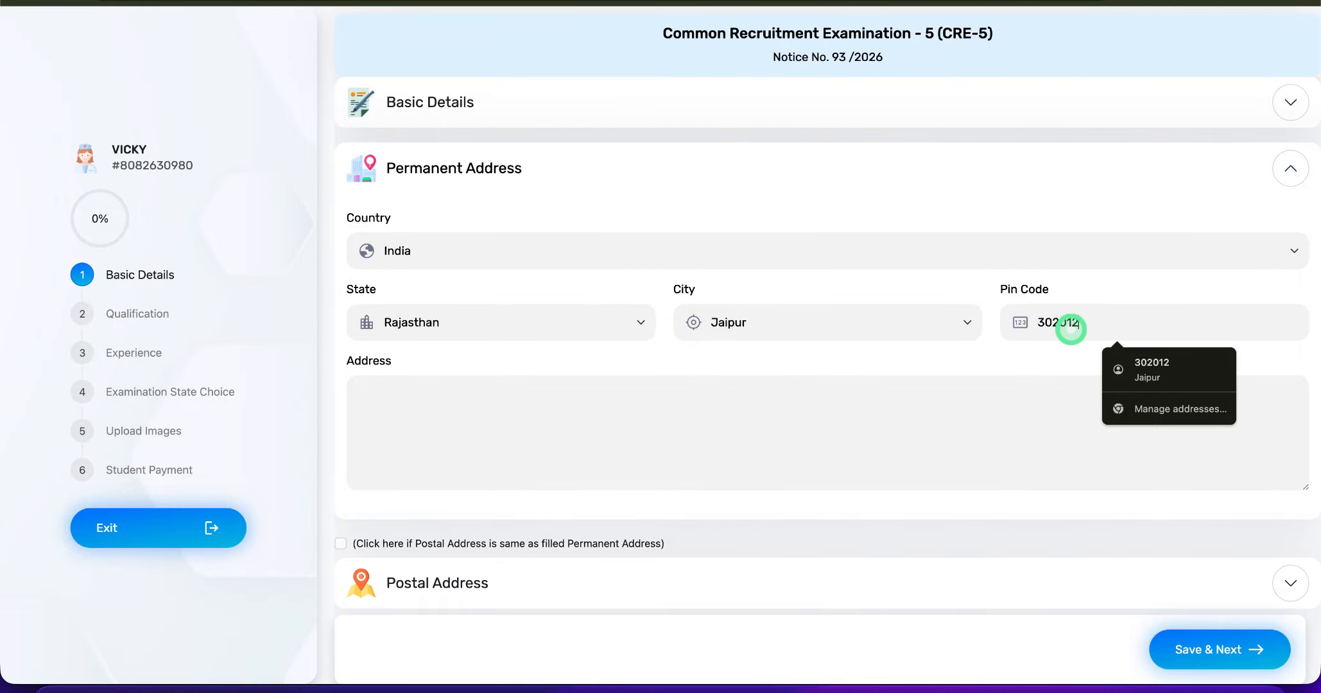
left_click(968, 411)
left_click(692, 406)
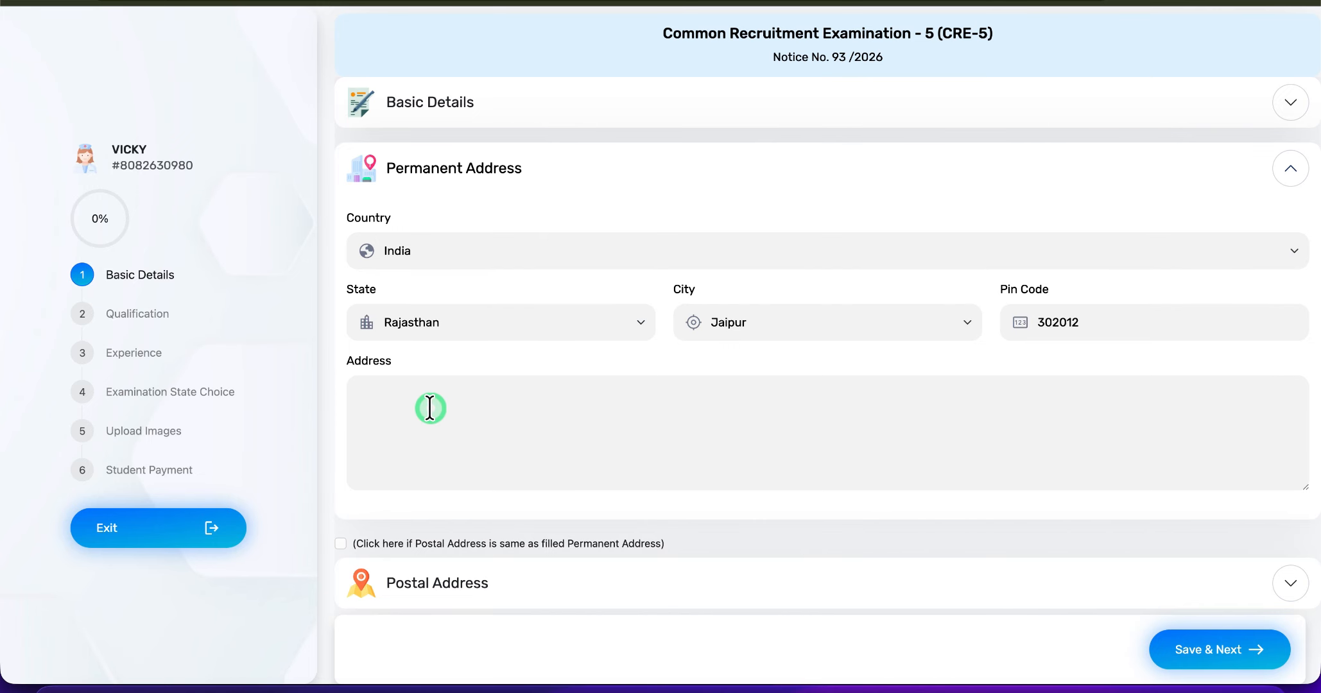
scroll(430, 408, "down", 1)
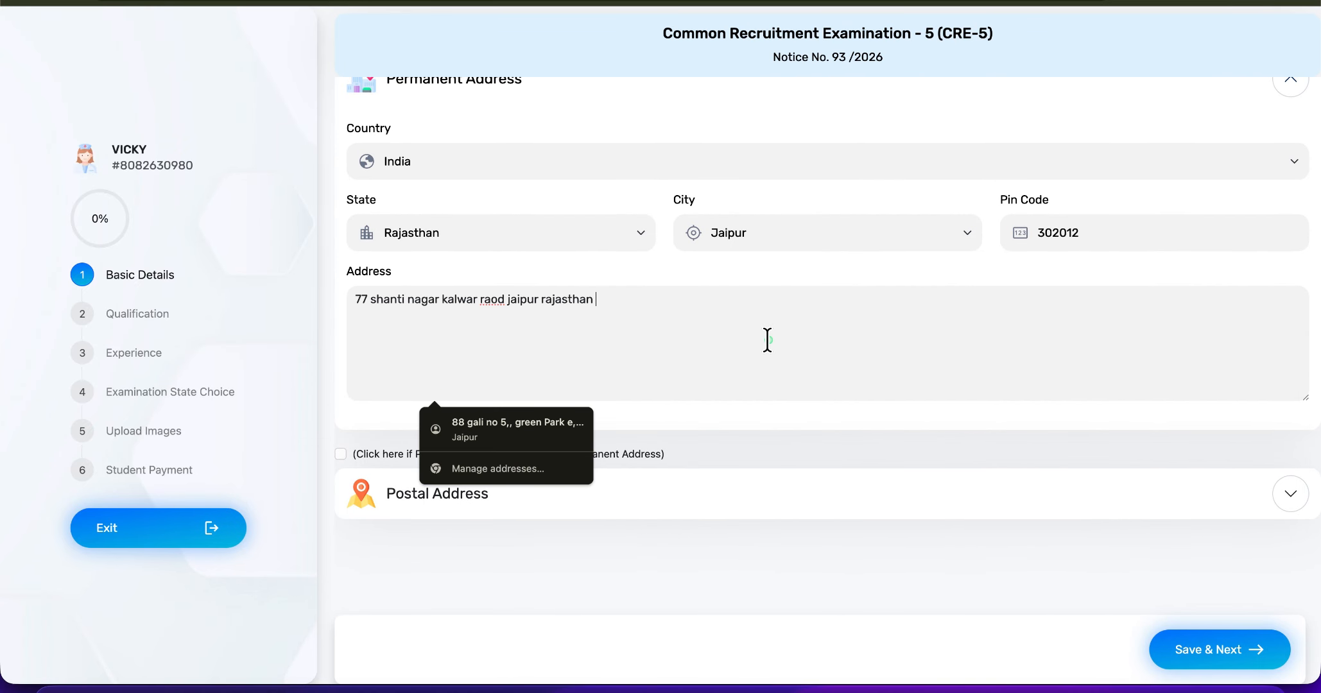
left_click(498, 560)
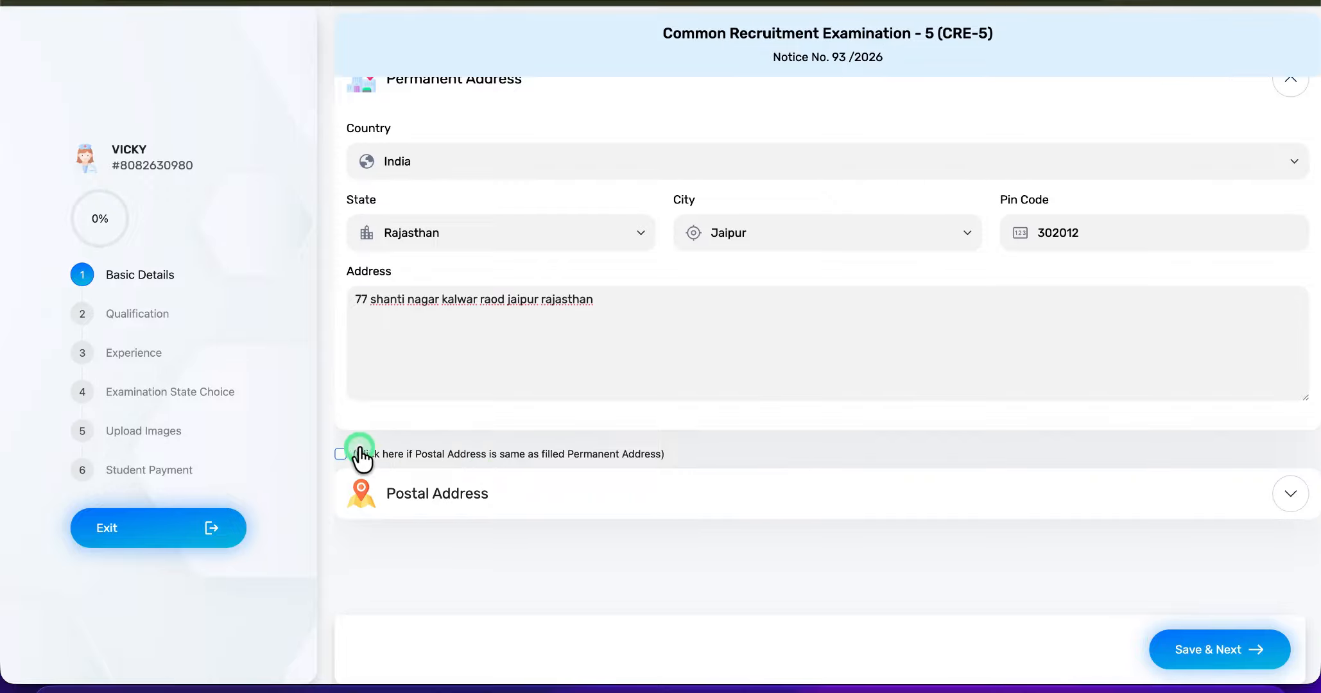
- Mark the postal address as the same as the permanent address, and save the basic details, confirming the eligibility criteria notice
left_click(340, 455)
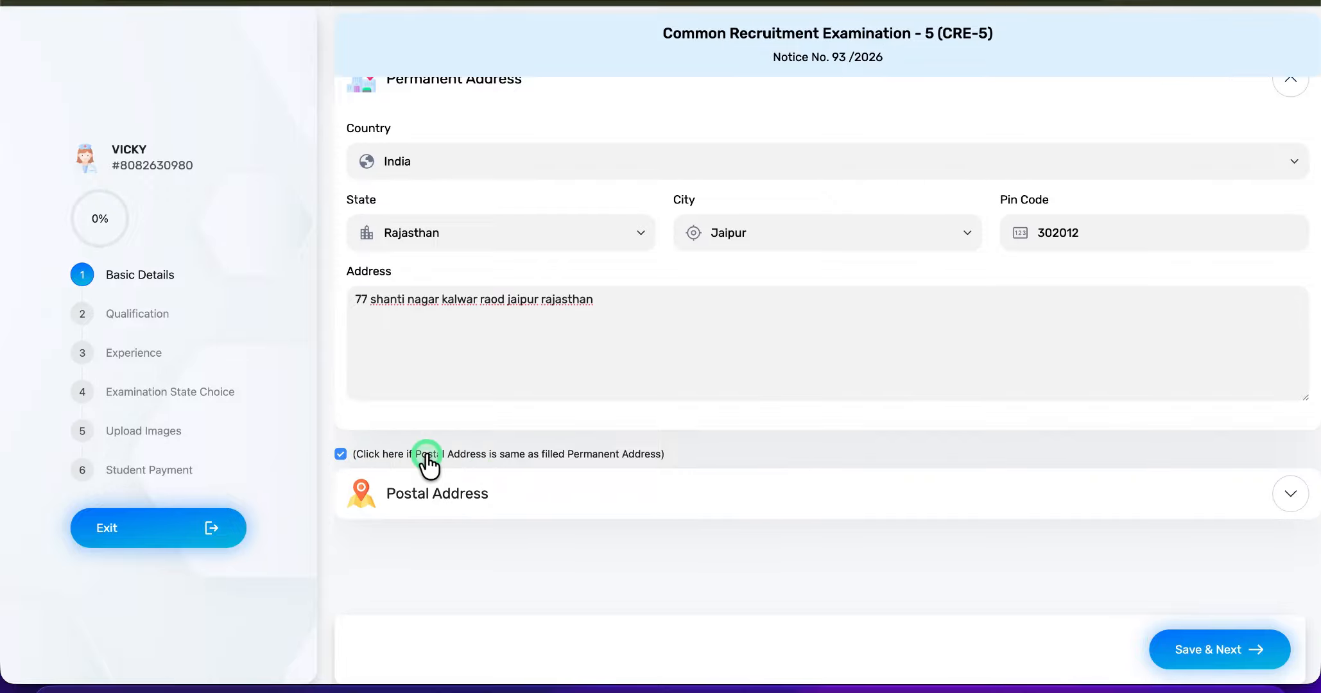
left_click(740, 516)
left_click(876, 507)
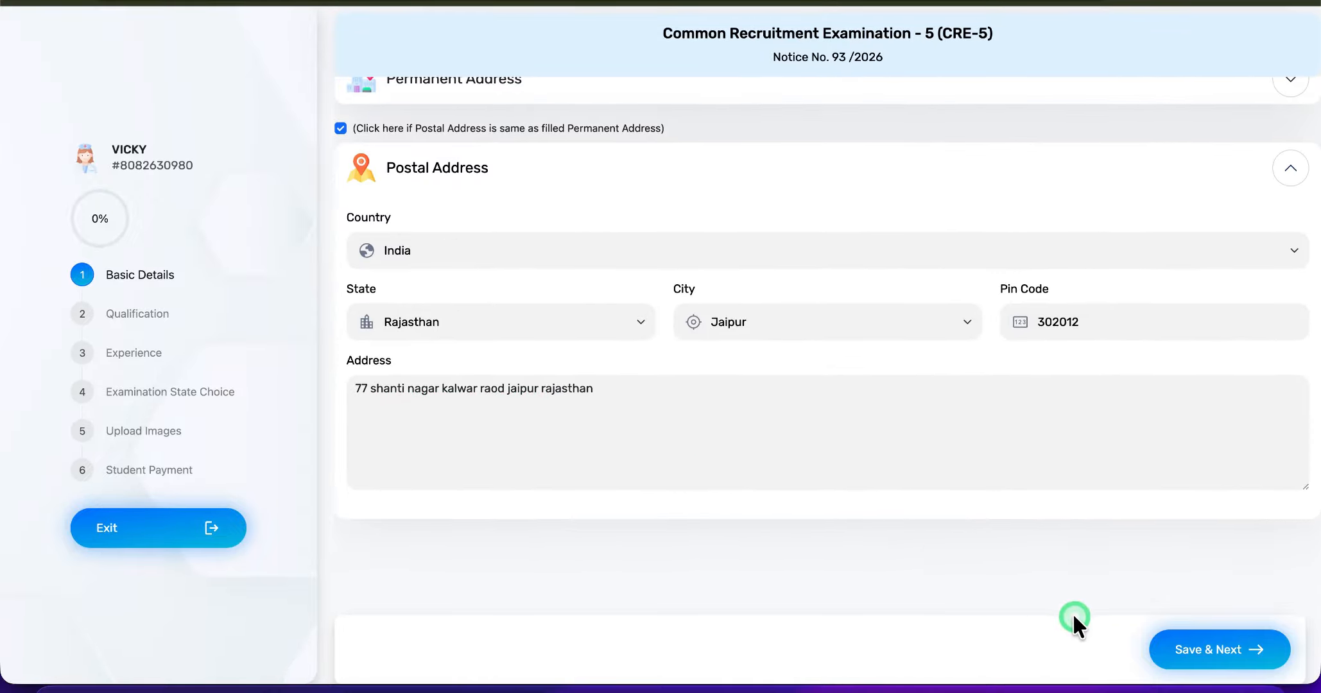
left_click(1225, 651)
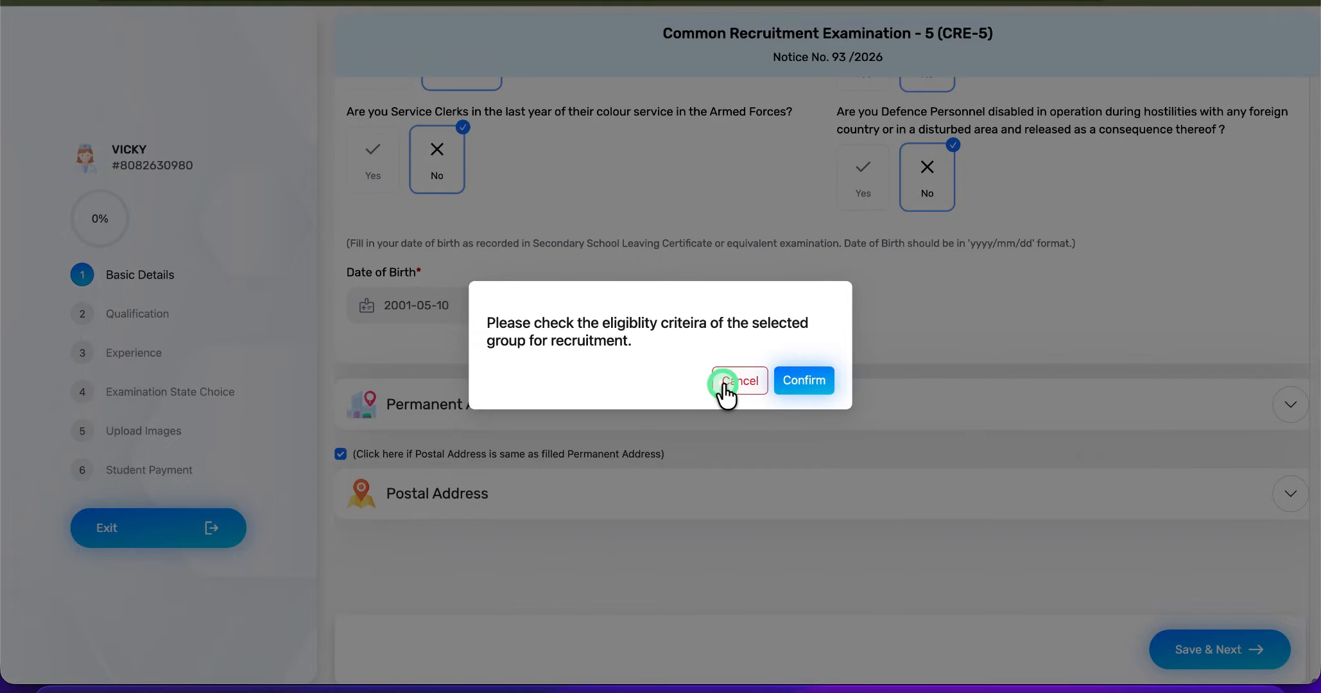
left_click(796, 383)
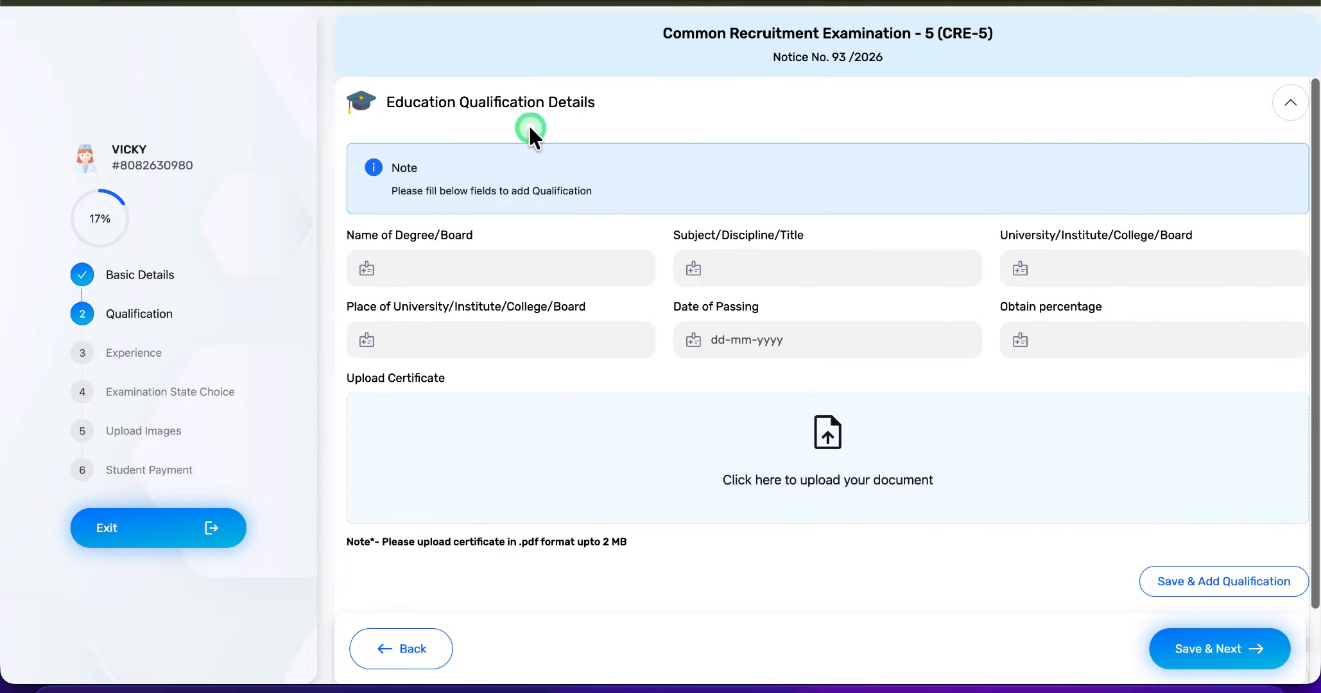
- Enter rbse as the degree/board name, commerce as the subject and govt school as the institute in the education qualification details
left_click(468, 280)
type("rbse")
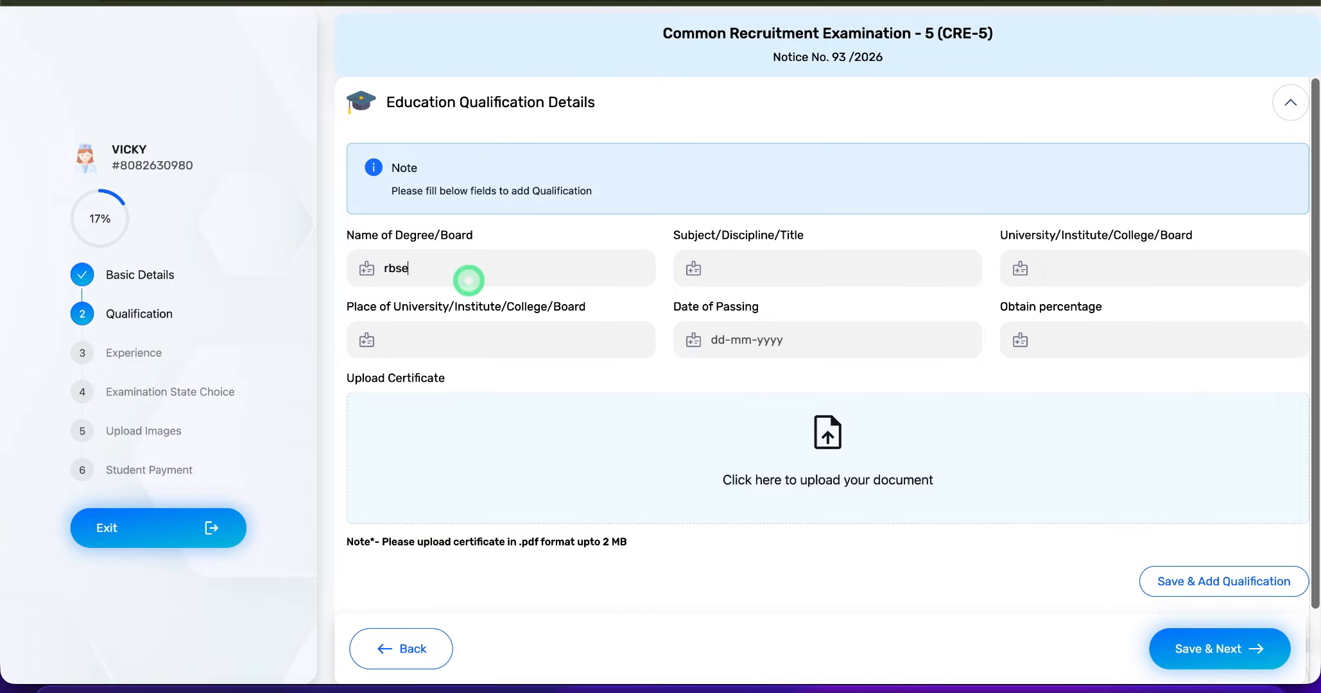
left_click(765, 263)
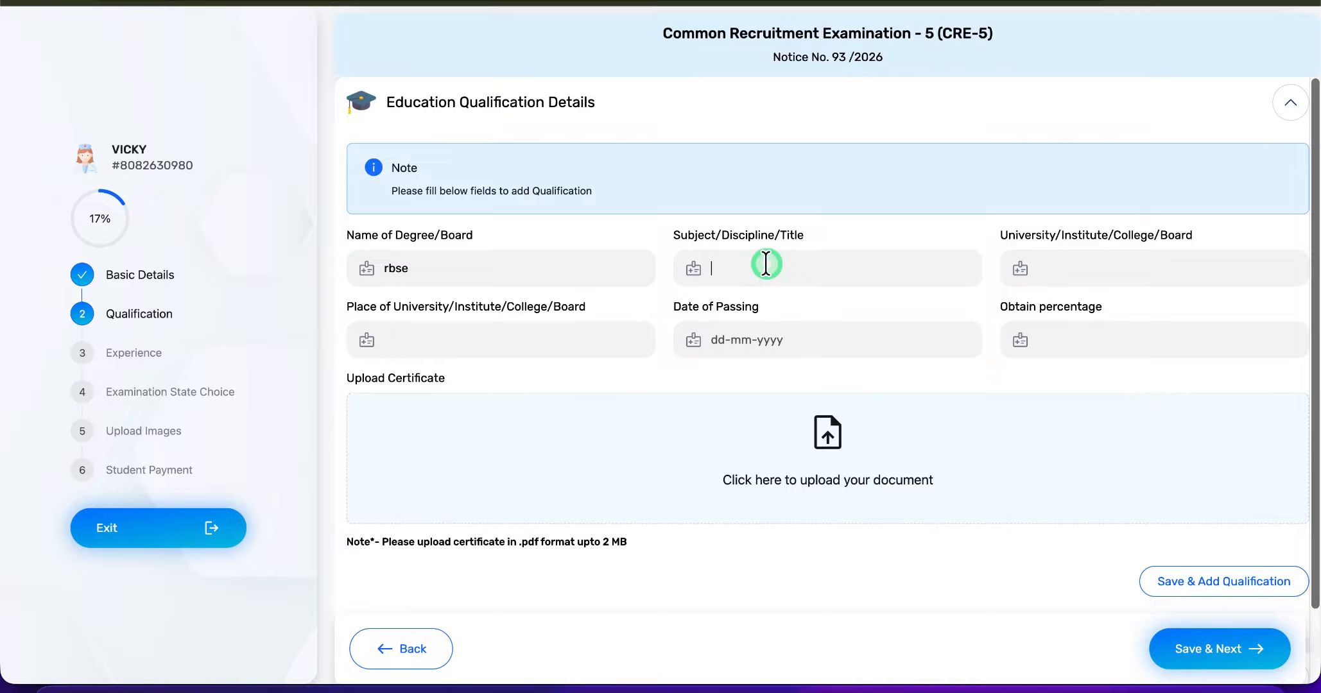
type("commer")
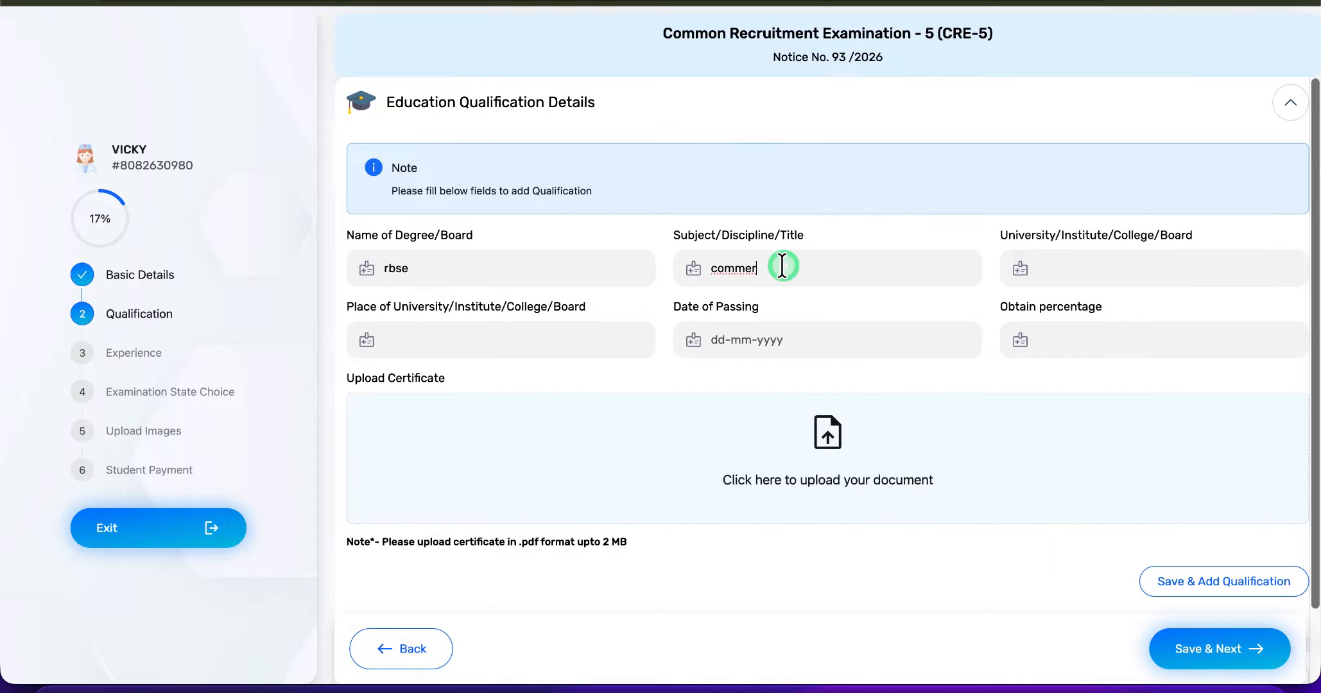
type("ce")
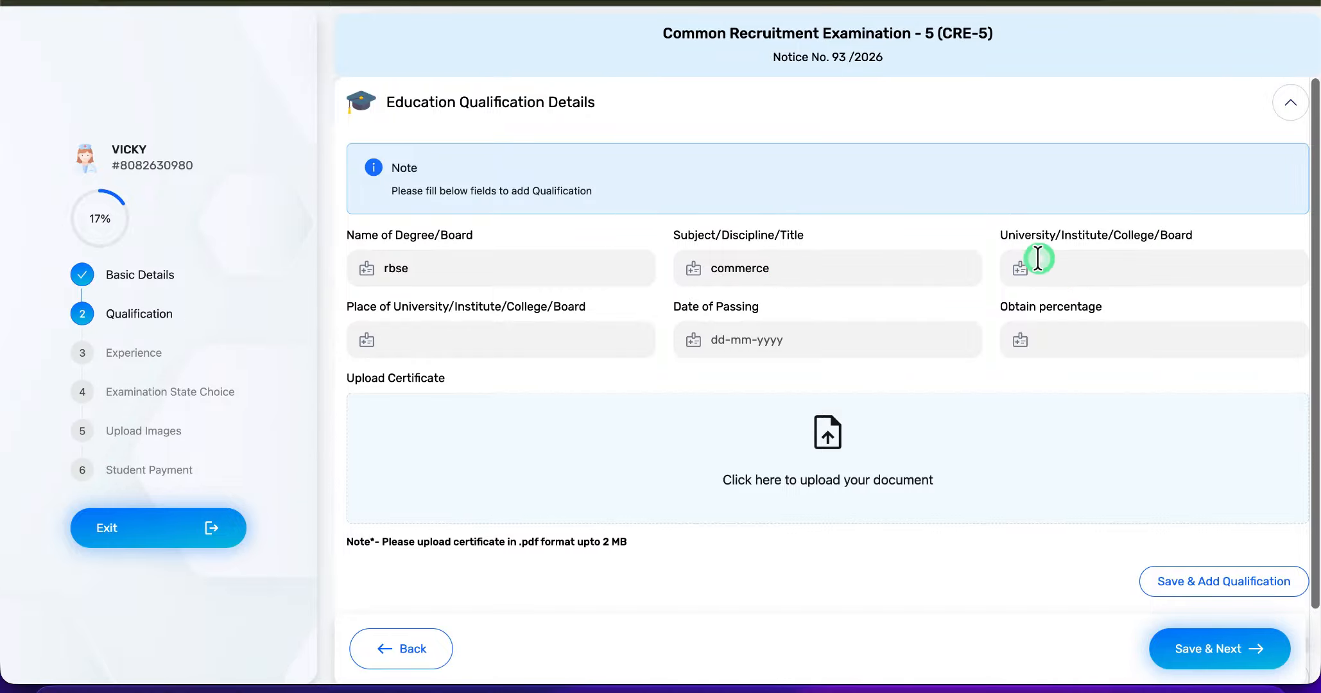
left_click(1107, 273)
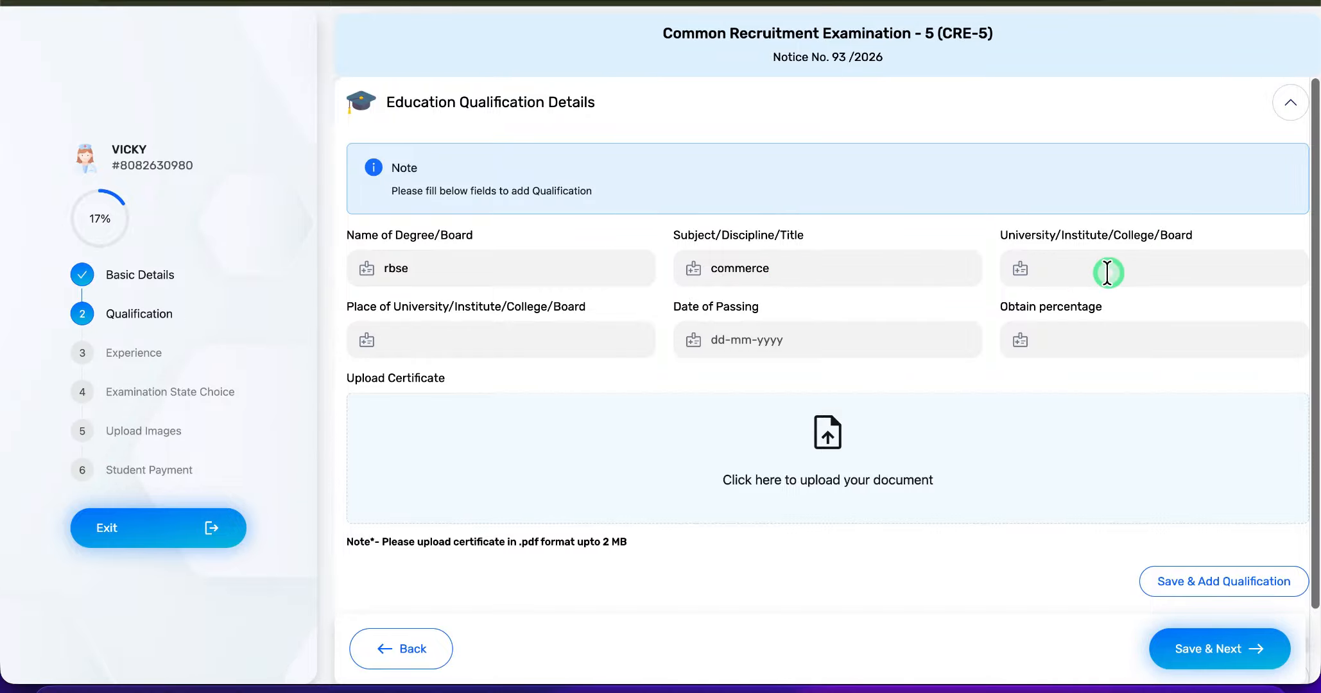
type("govt school")
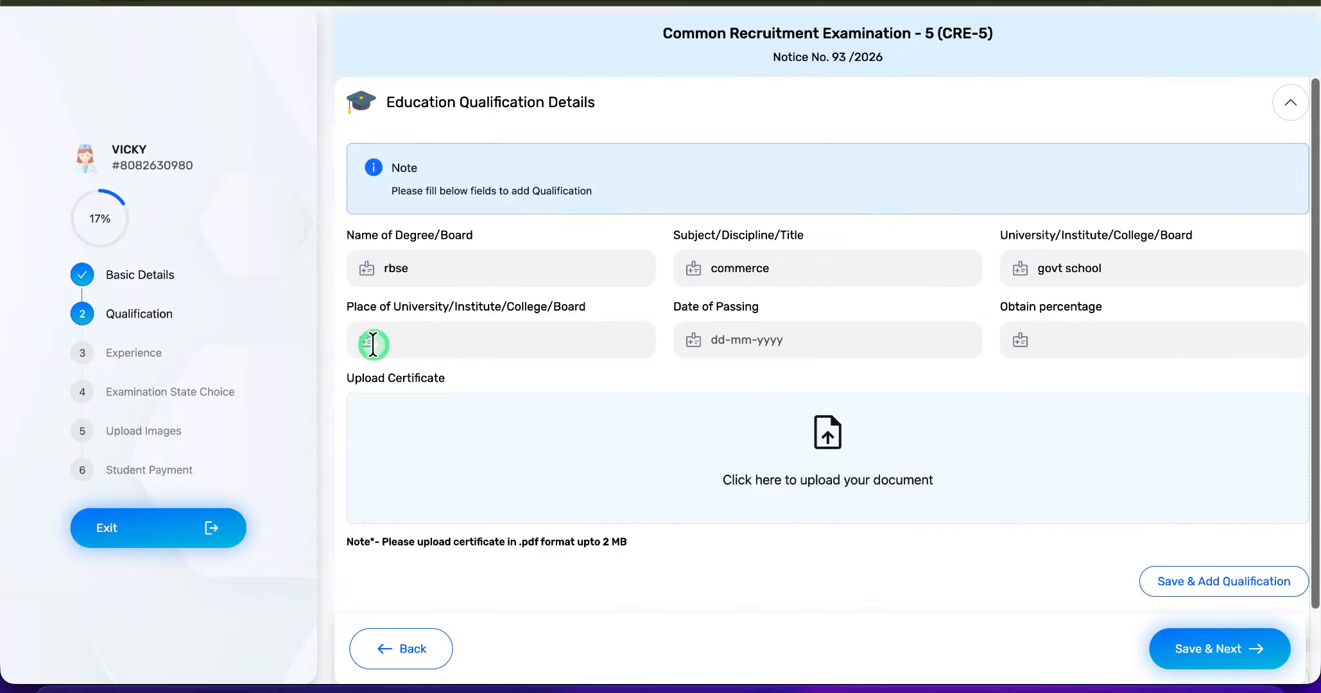
- Set the place of the institute/board to ajmer board rbse, the date of passing to 17-03-2021 and the obtained percentage to 72
left_click(479, 349)
type("ajmer board rbse")
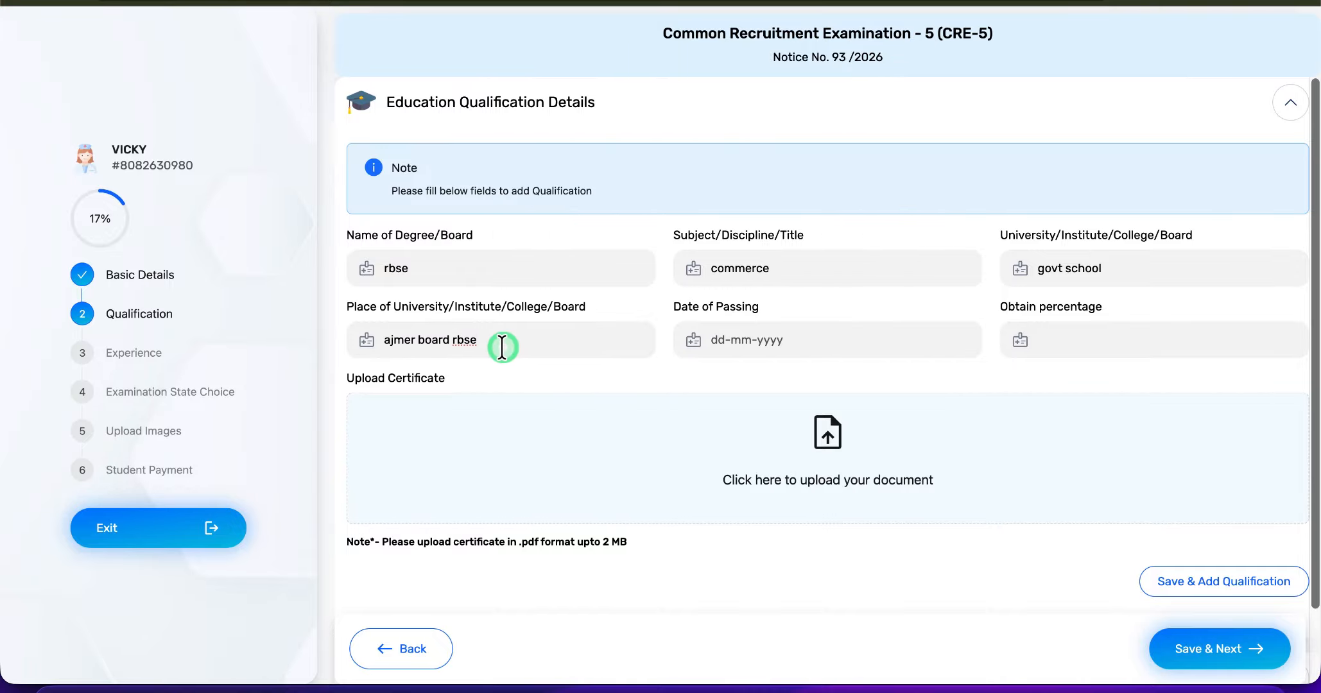
left_click(740, 350)
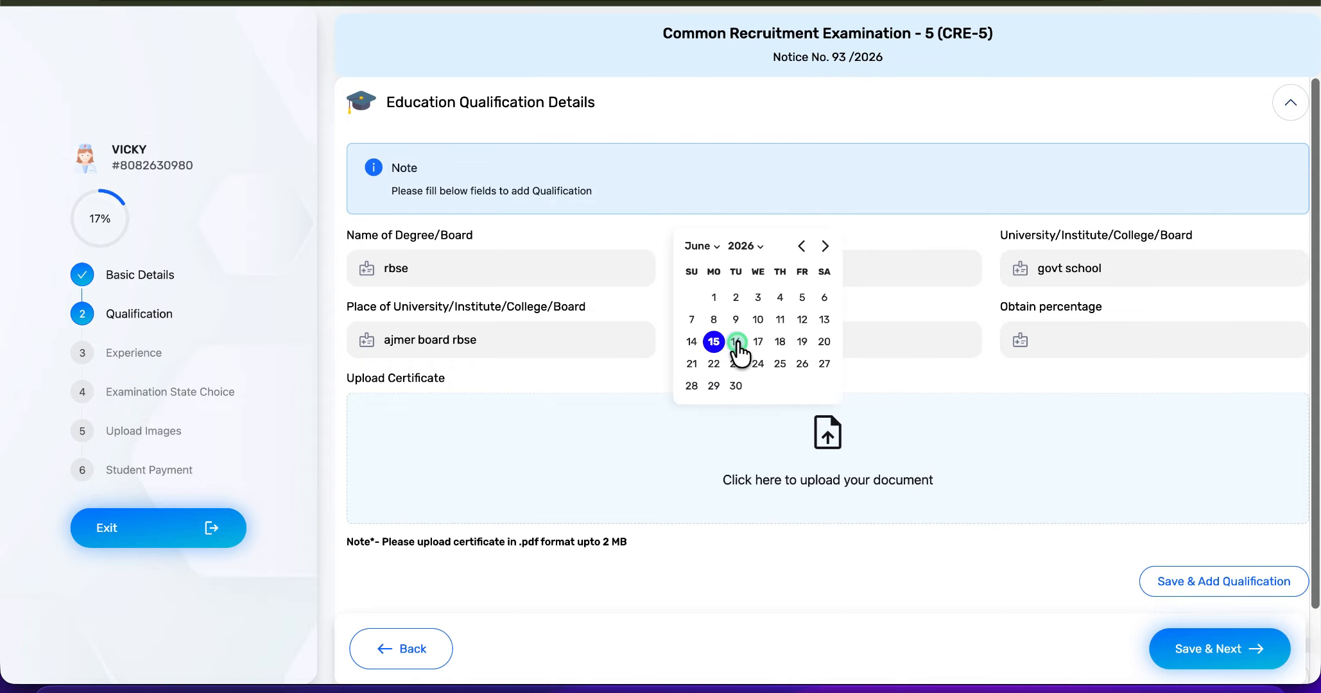
left_click(750, 248)
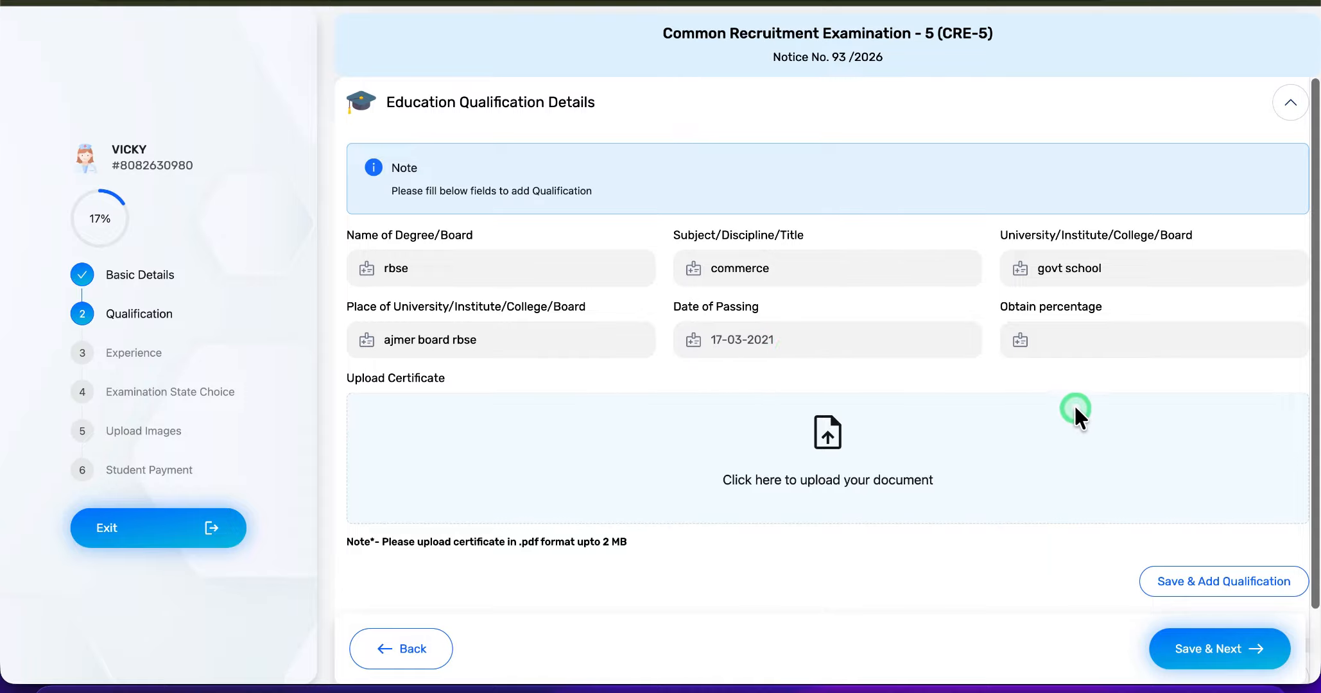
left_click(1057, 345)
type("72")
- Upload the certificate document for the rbse qualification and add the completed qualification to the list
left_click(952, 421)
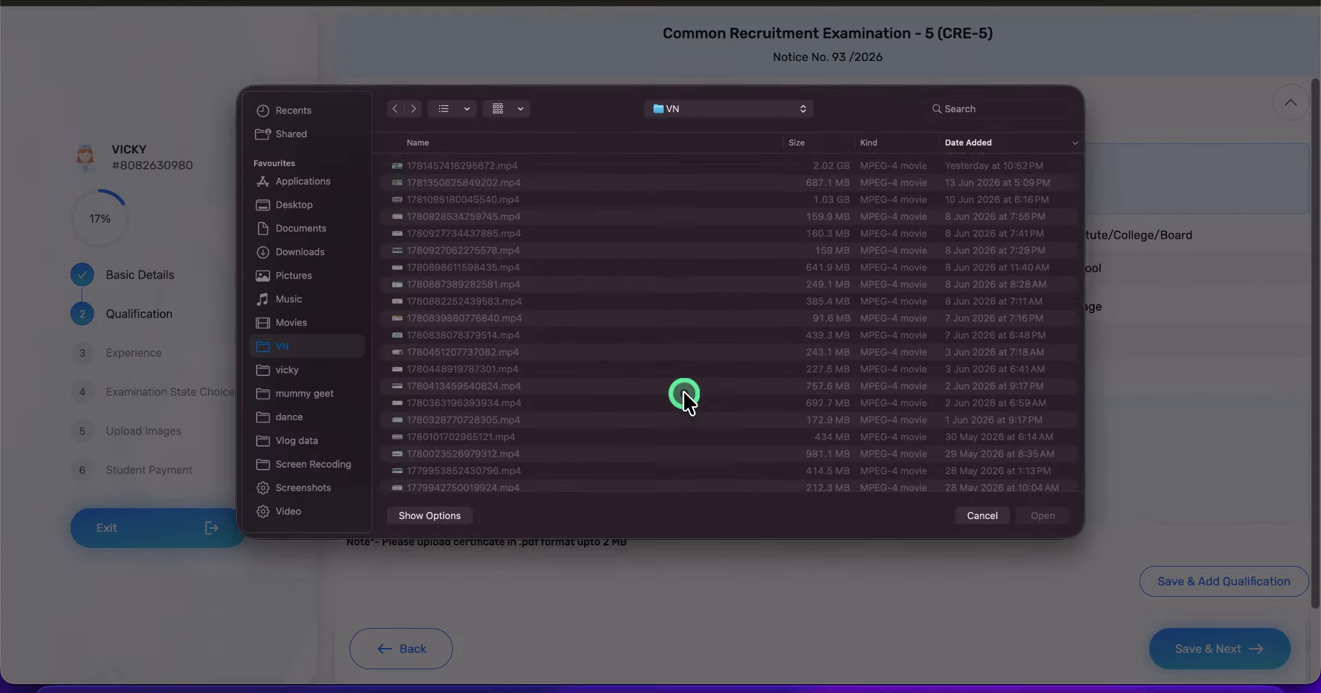
left_click(986, 512)
scroll(432, 441, "down", 2)
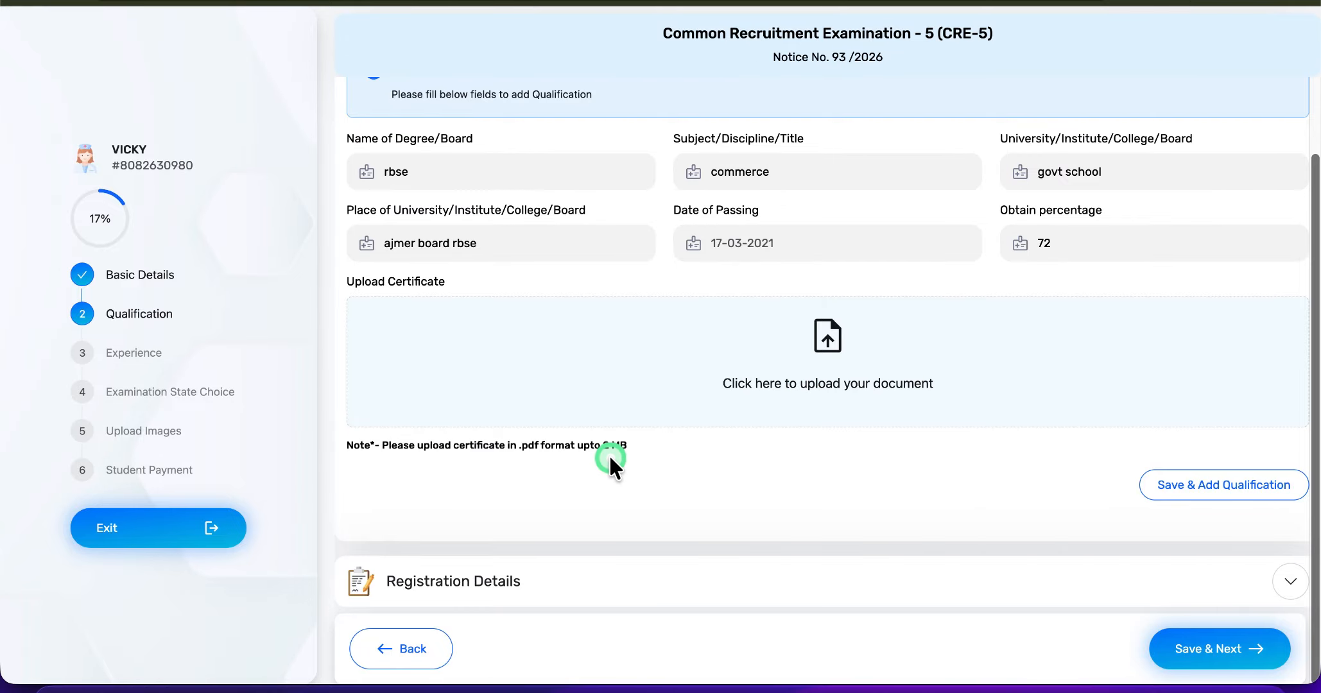
left_click(860, 337)
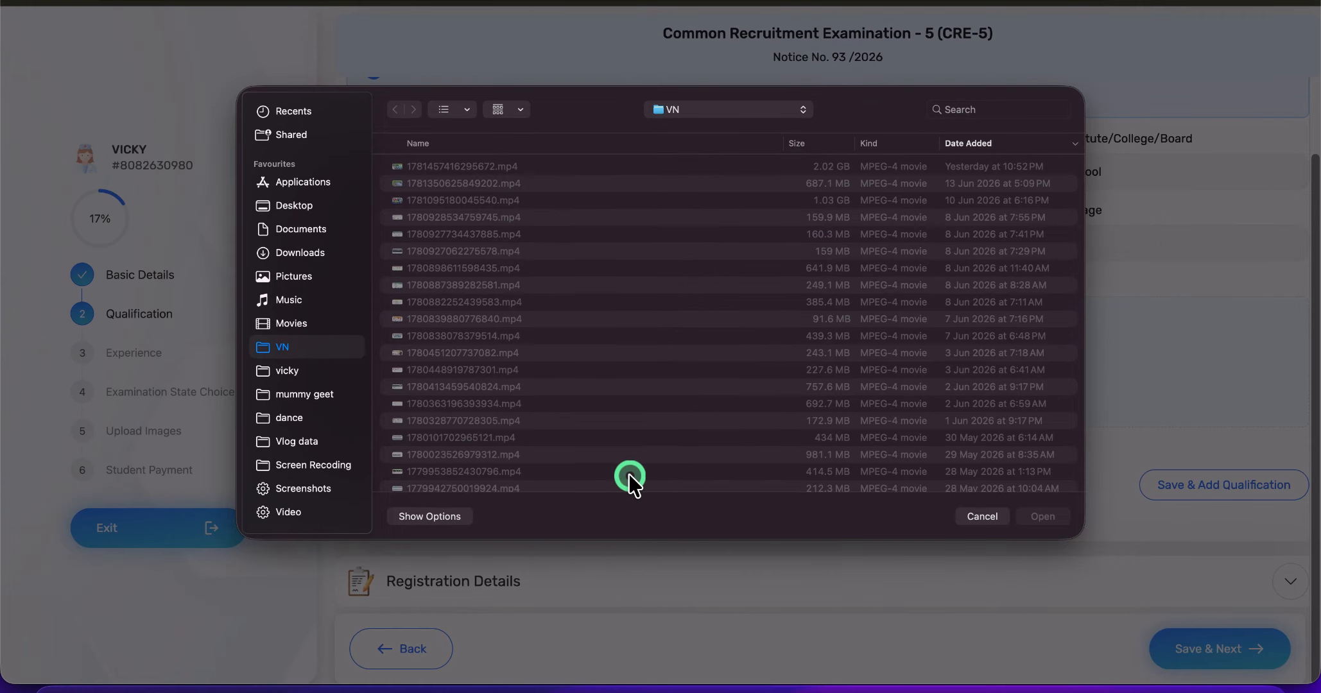
key("Escape")
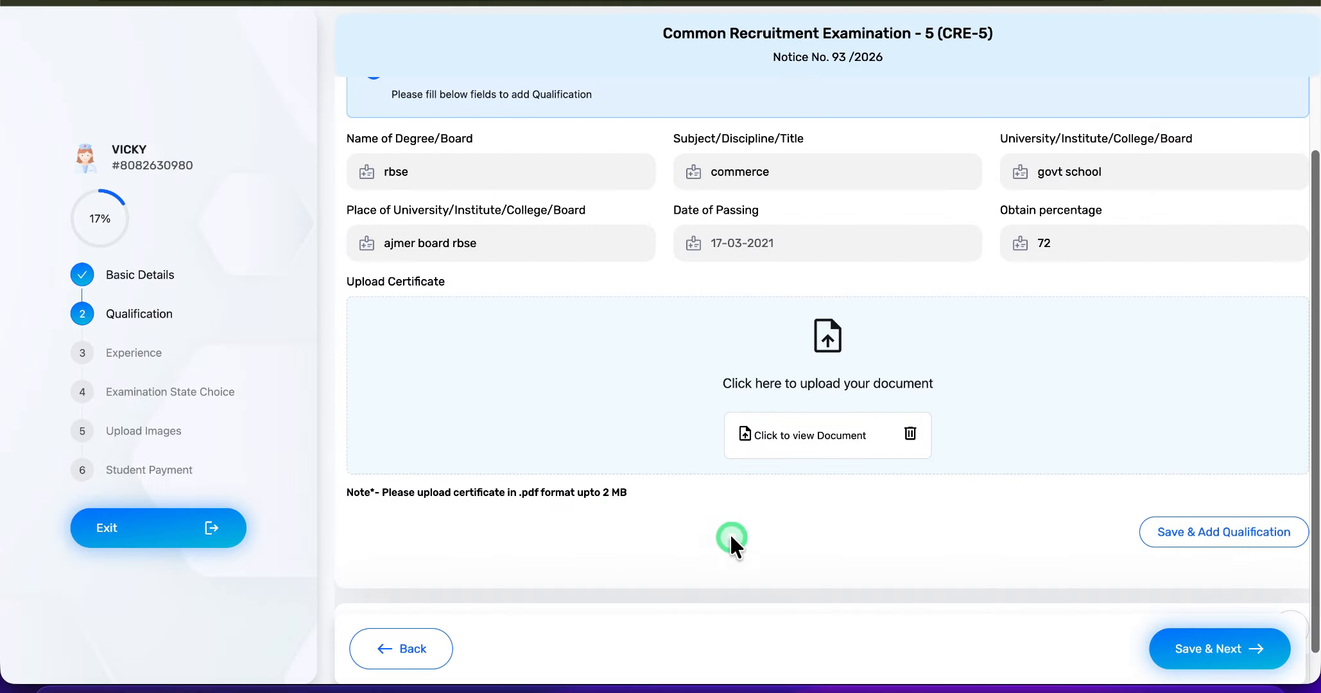
scroll(1188, 422, "down", 3)
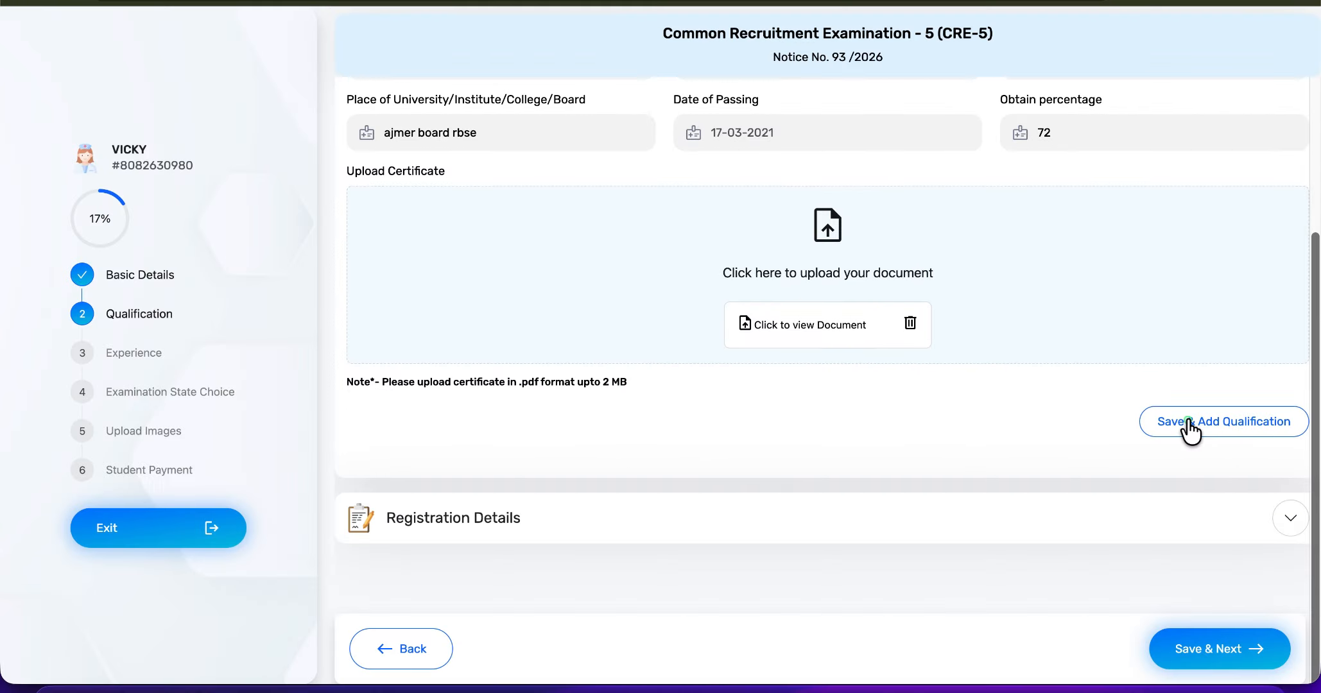
left_click(1188, 421)
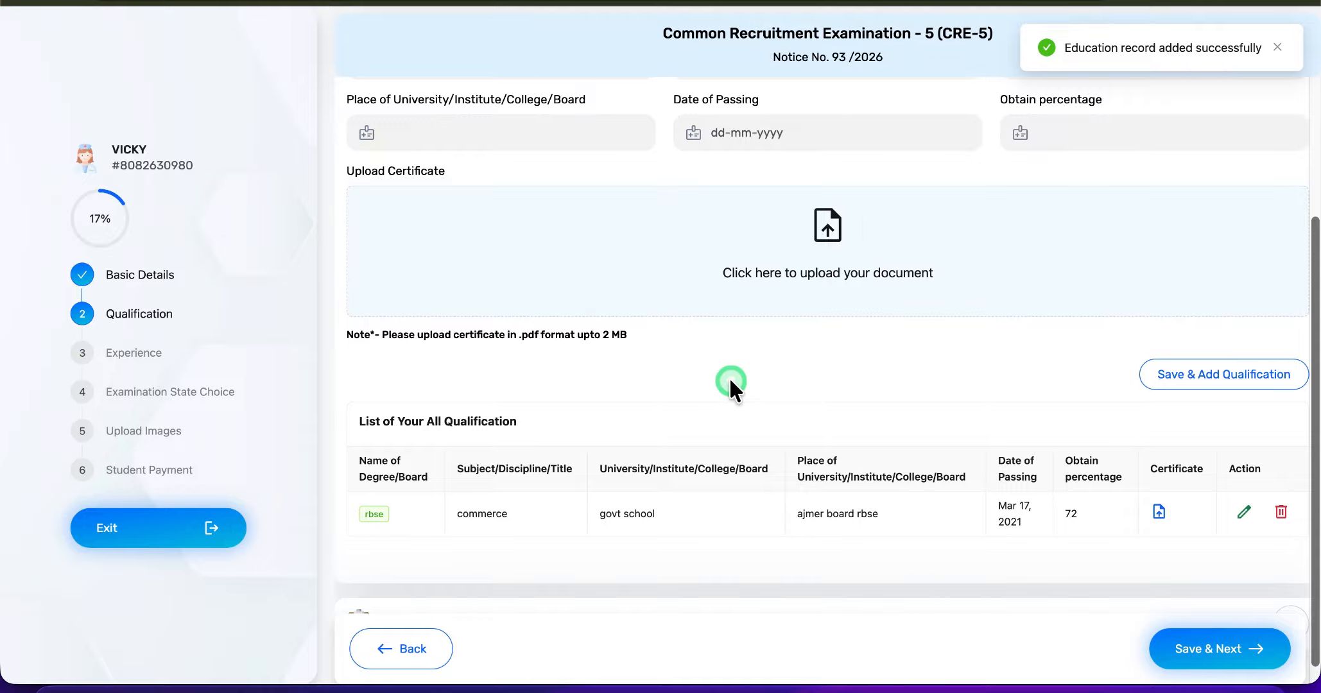
- Answer No to having a relevant registration in the registration details, and save the qualification section, confirming the eligibility criteria notice
scroll(730, 385, "down", 2)
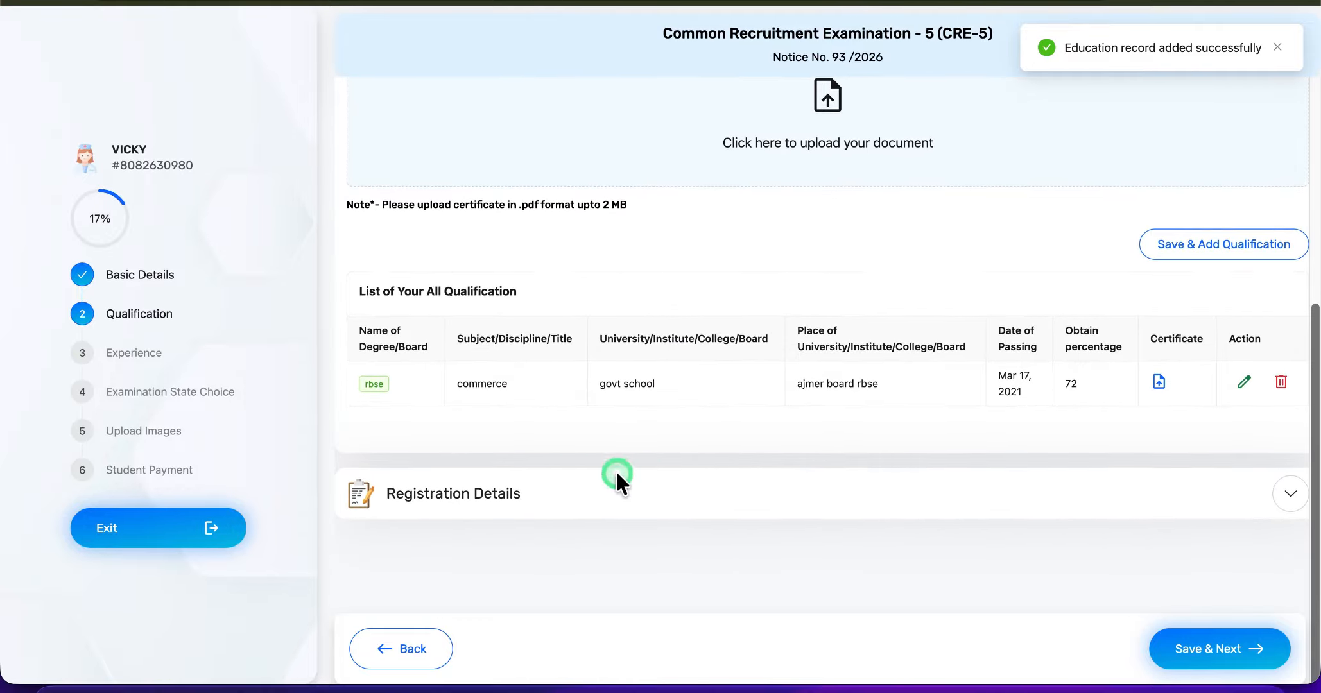
left_click(564, 493)
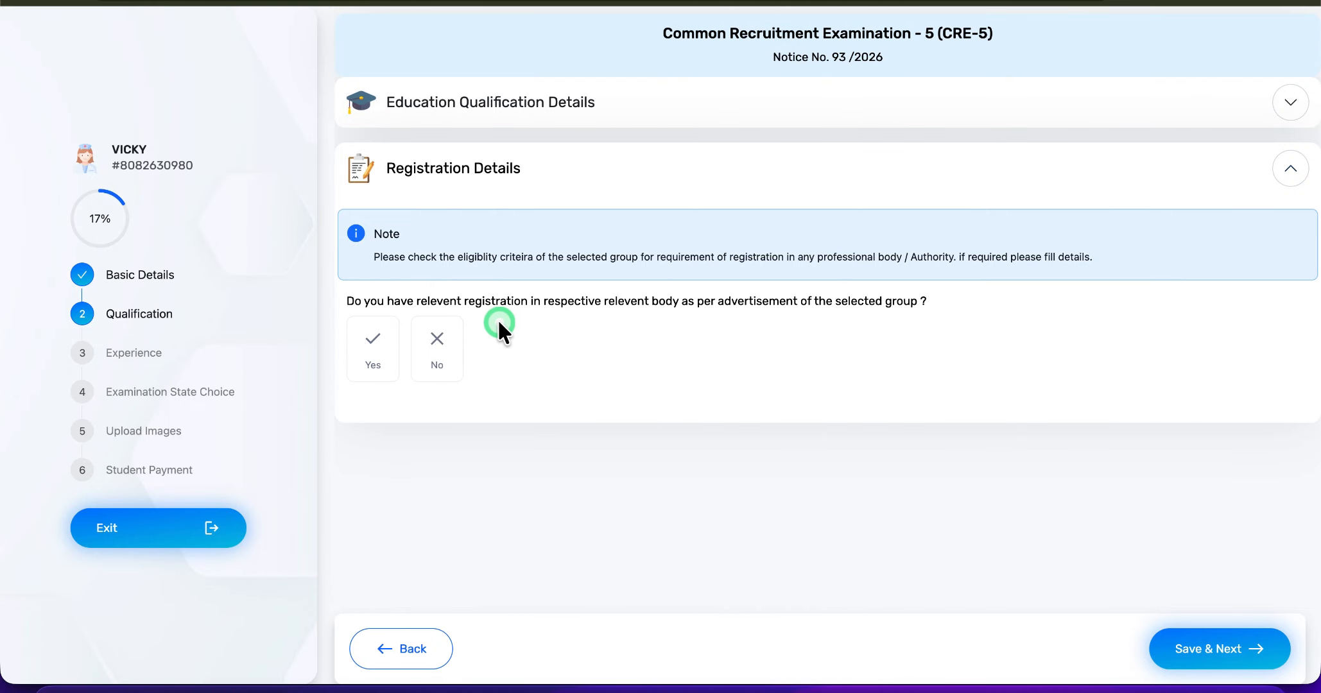
left_click(373, 350)
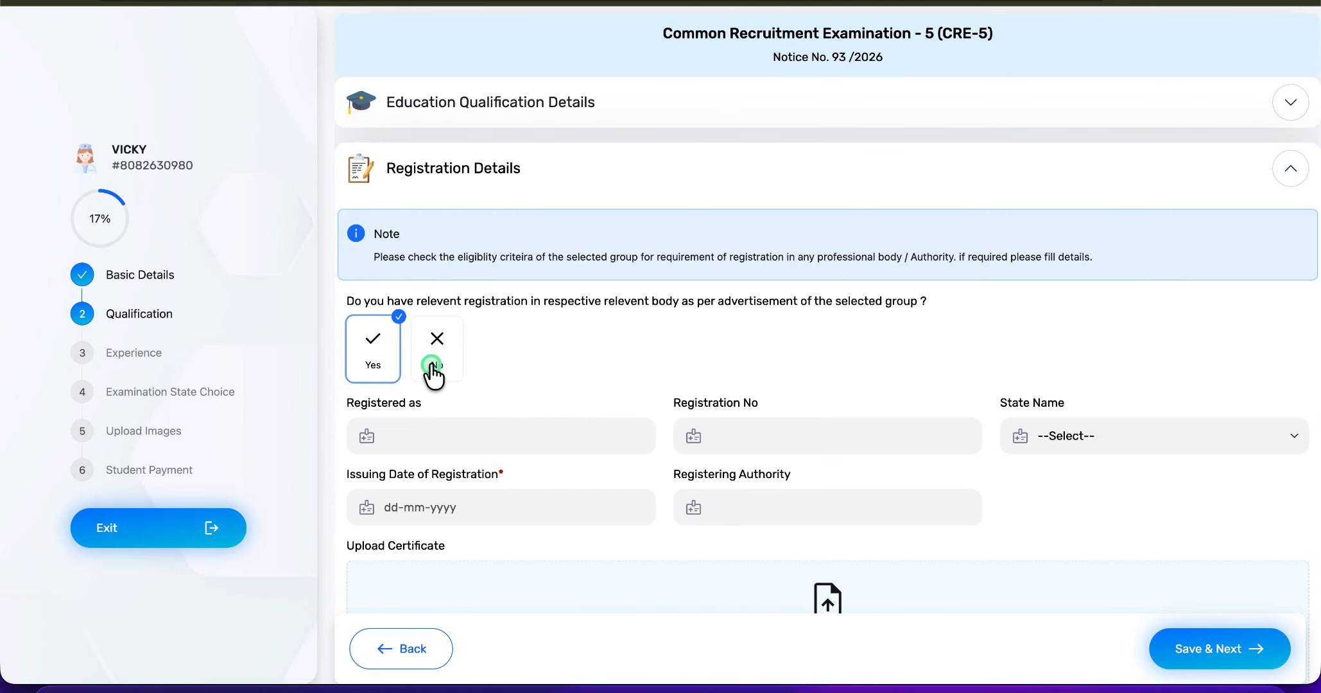
left_click(434, 369)
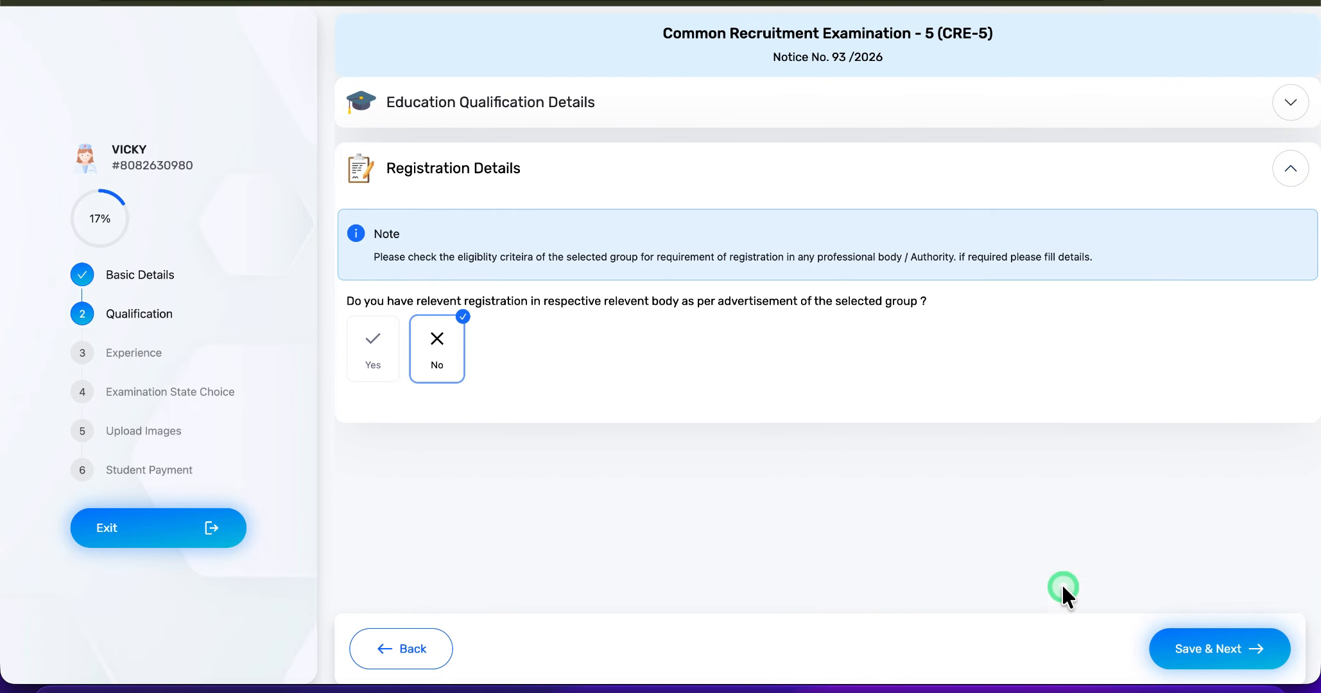
left_click(1236, 655)
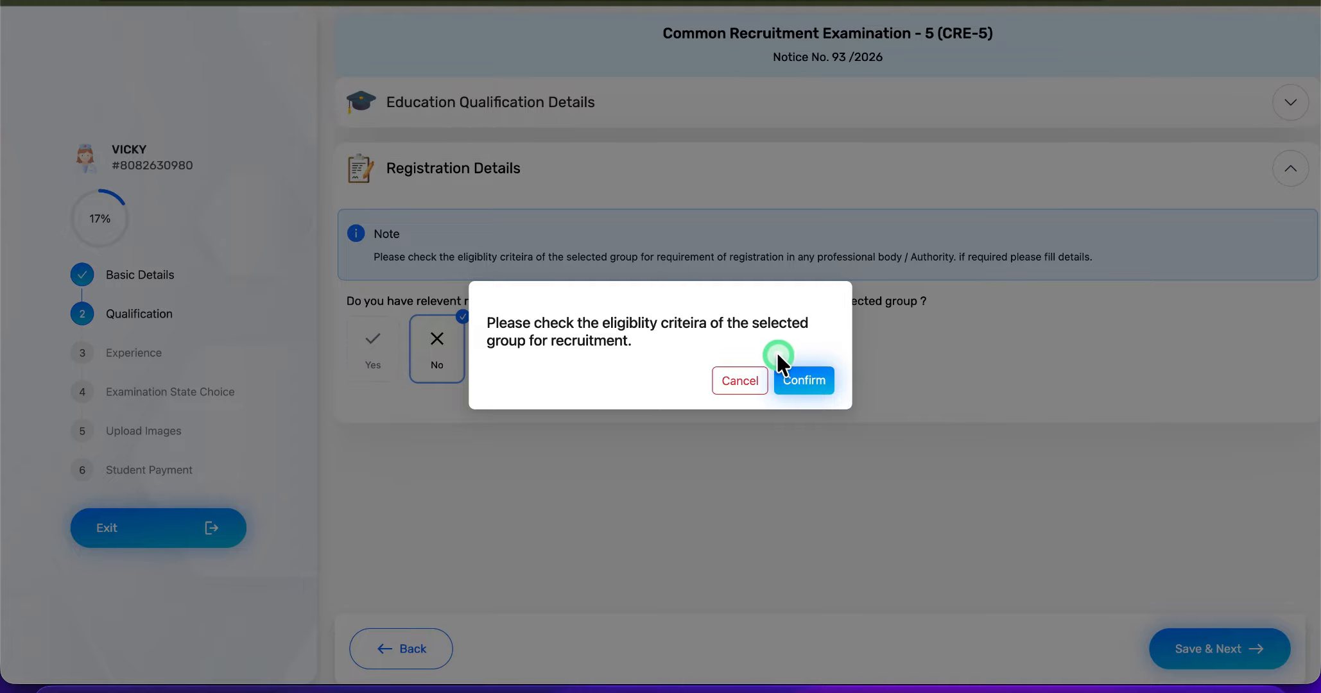
left_click(799, 385)
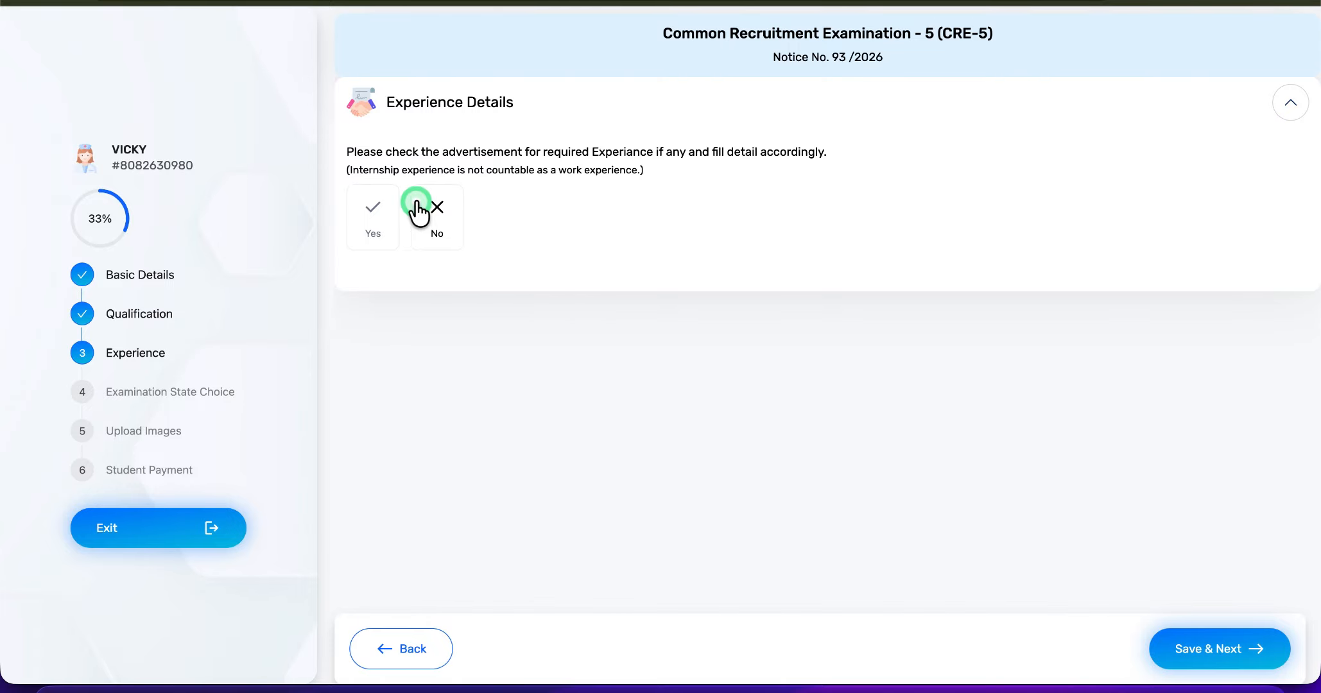
left_click(431, 220)
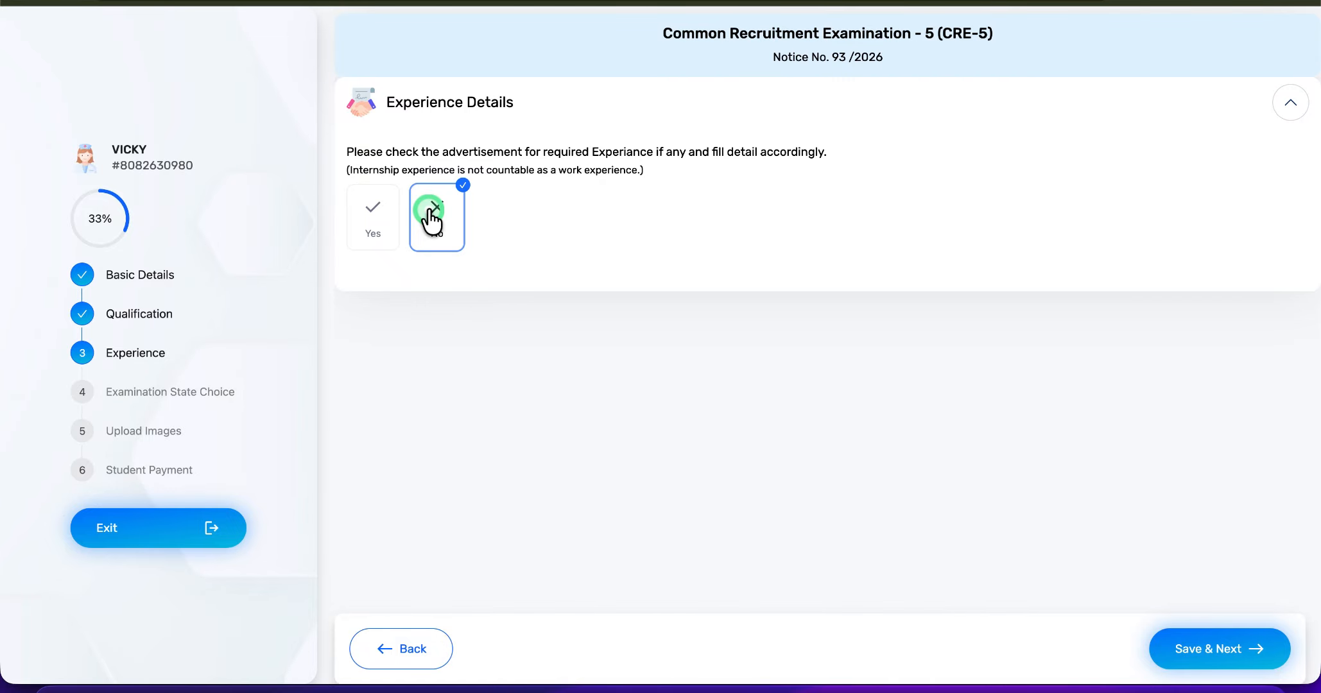
left_click(389, 218)
left_click(431, 369)
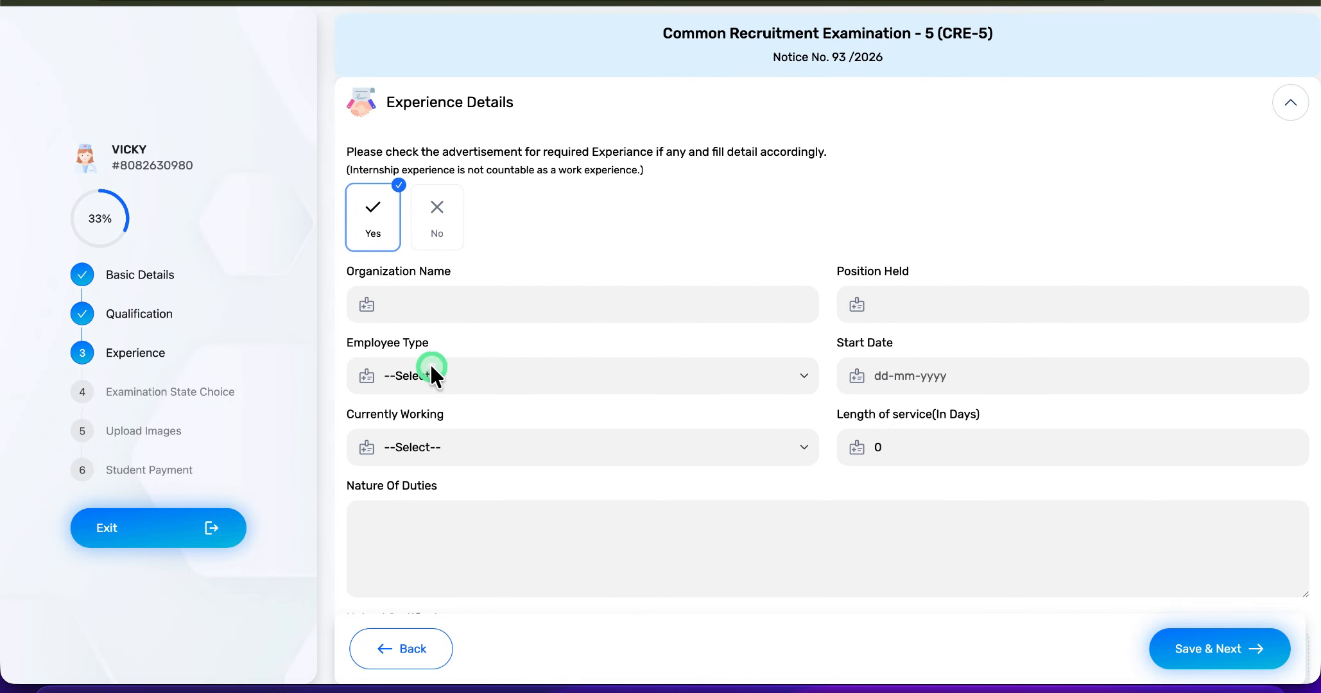
left_click(449, 308)
left_click(717, 367)
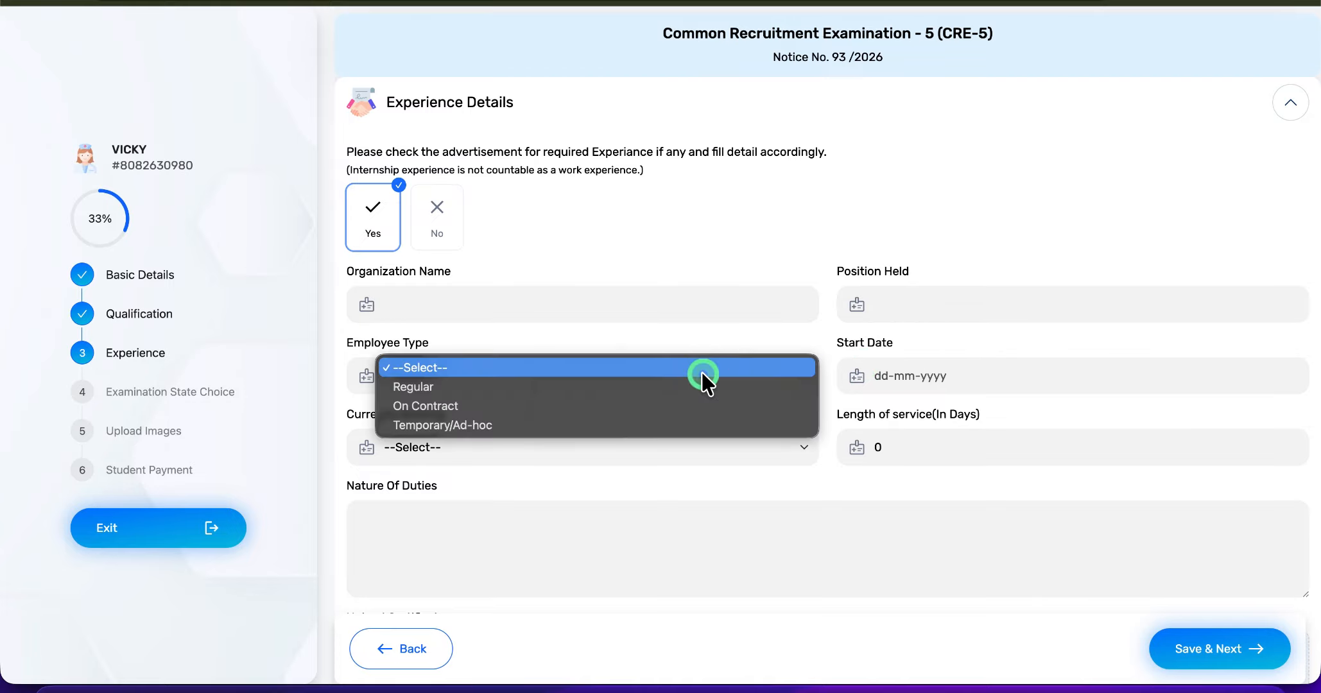
left_click(610, 372)
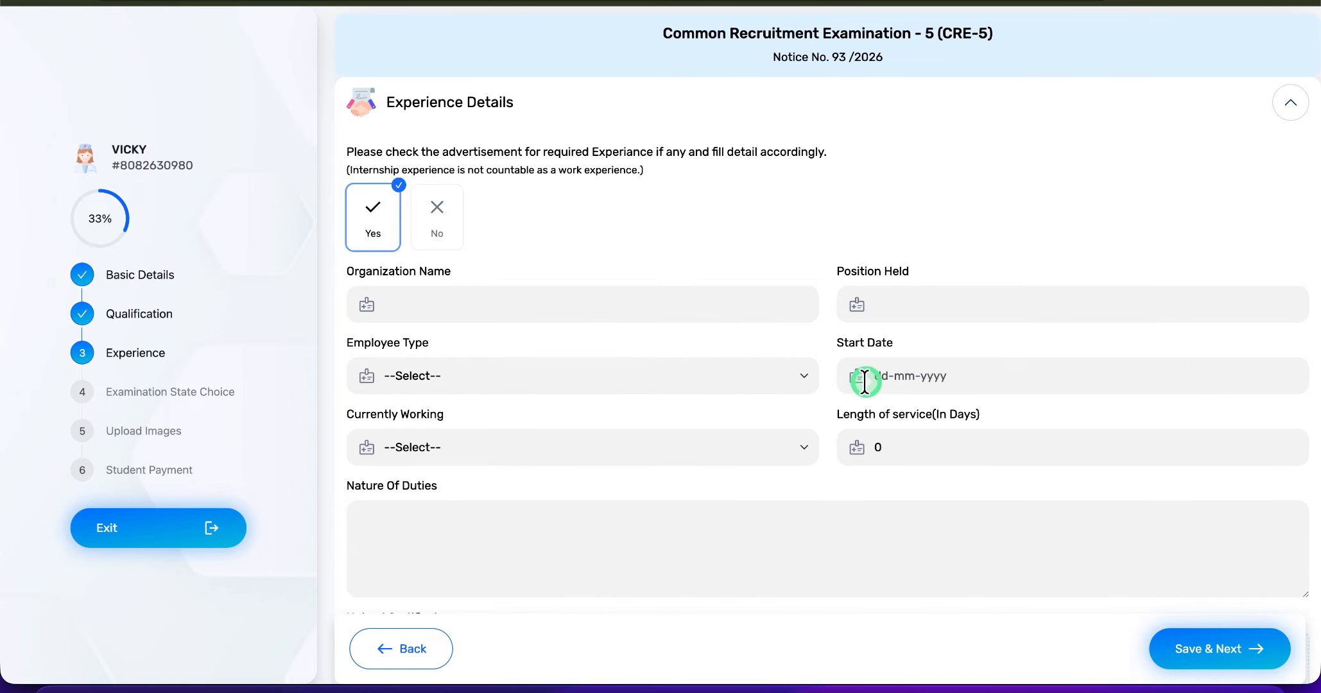
left_click(659, 444)
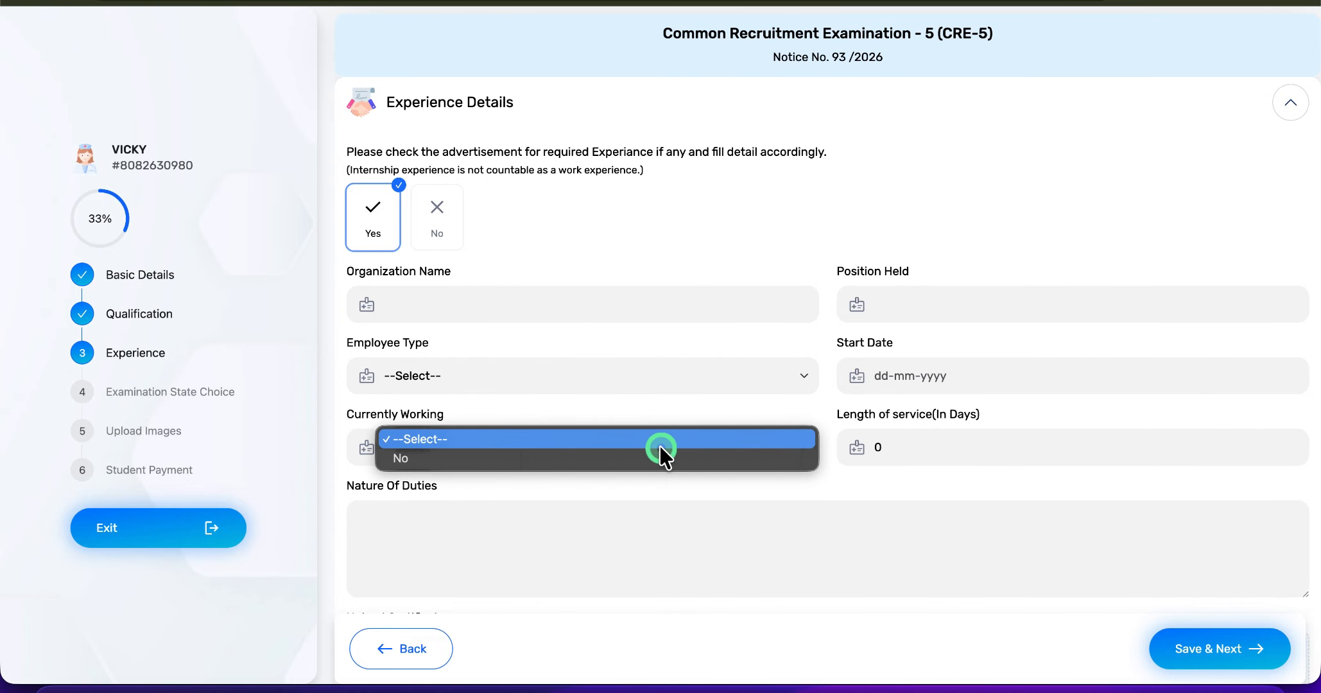
left_click(665, 457)
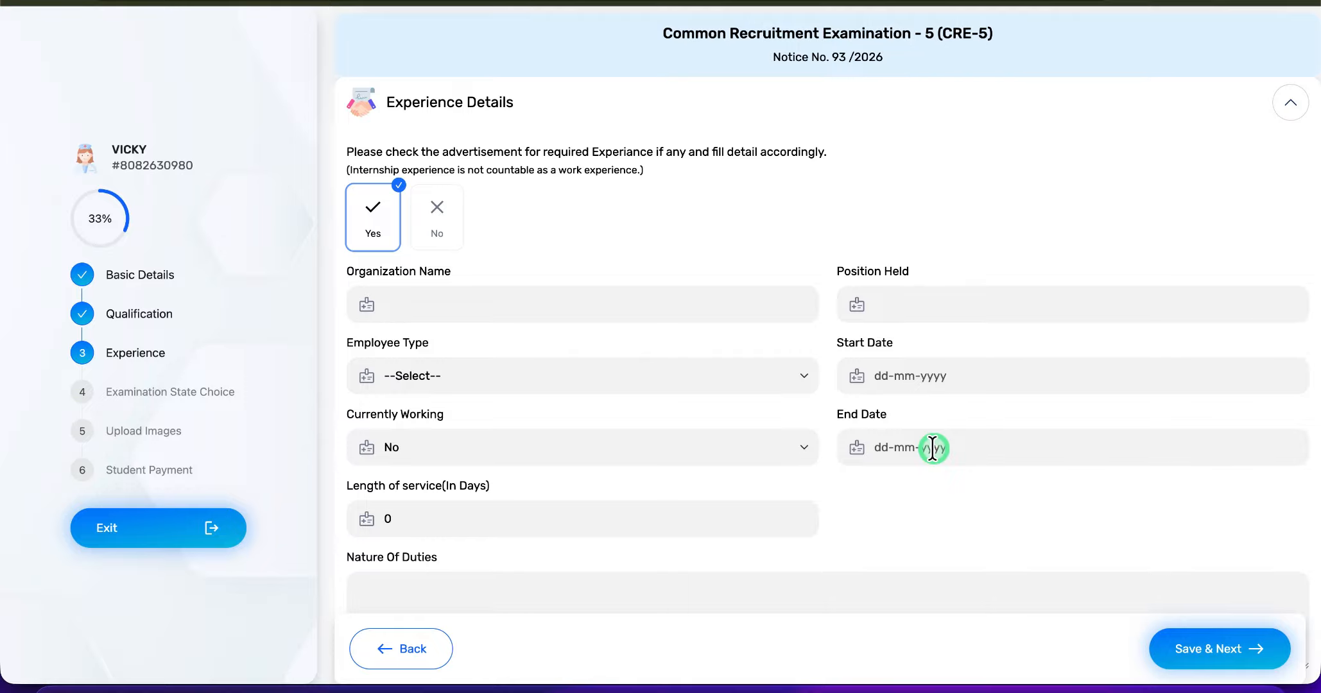
scroll(840, 522, "down", 5)
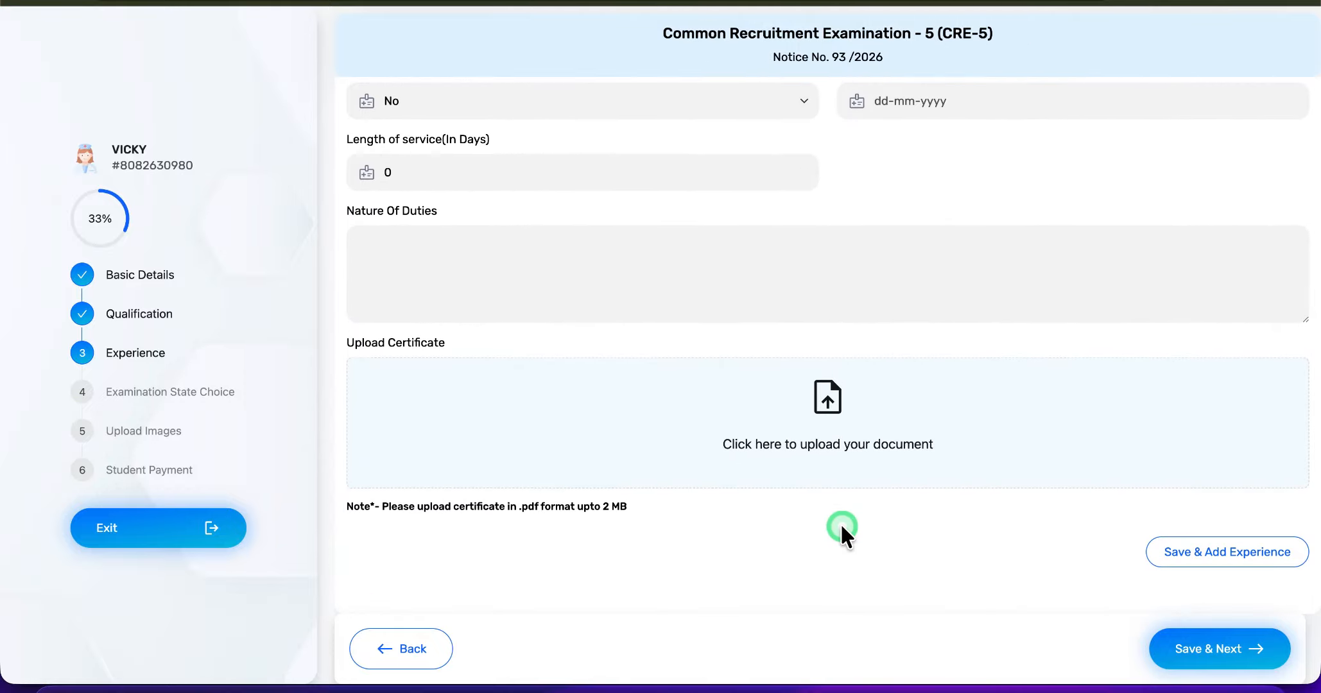
scroll(841, 523, "up", 5)
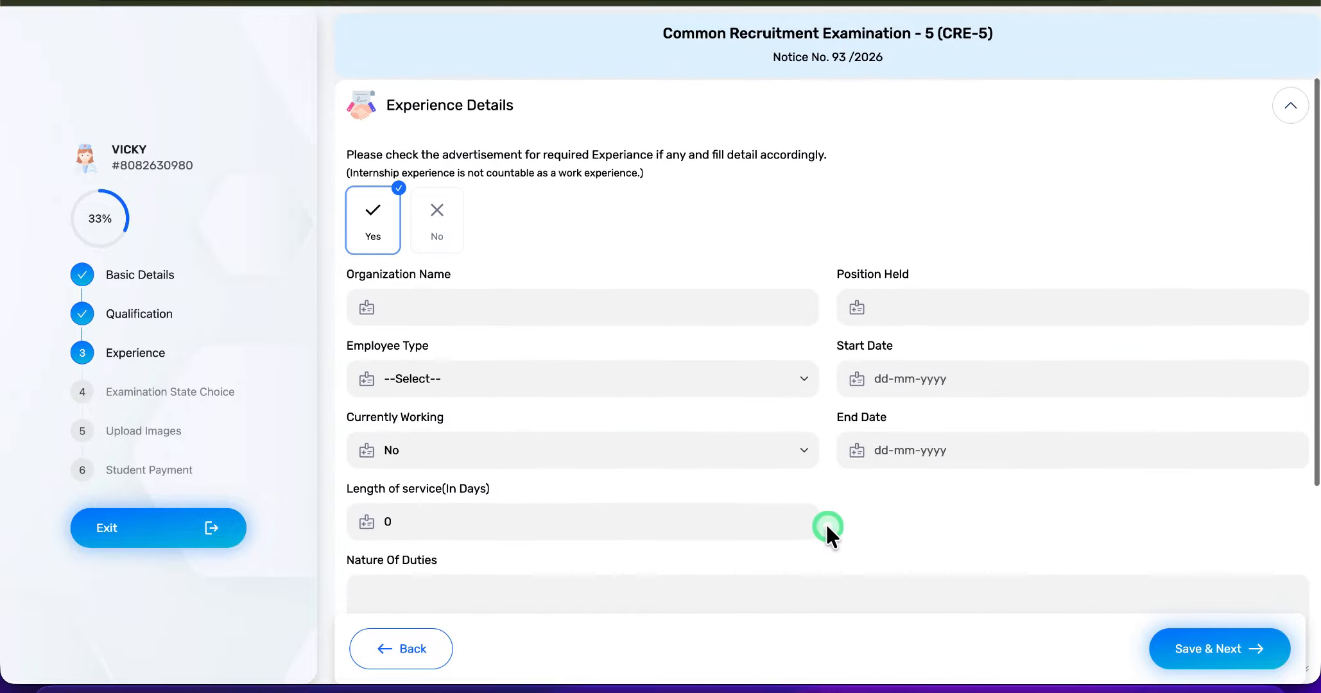
- Answer No to the experience question and save the experience details, confirming the eligibility criteria notice
left_click(435, 234)
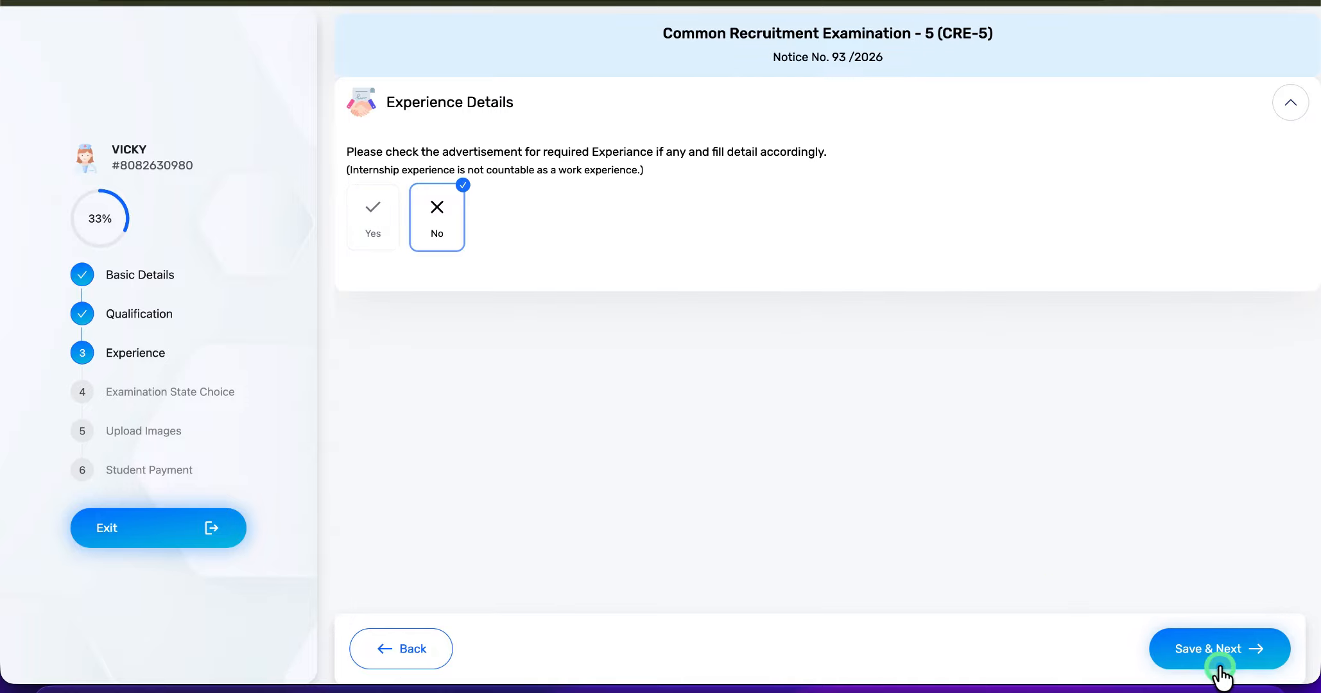
left_click(1214, 647)
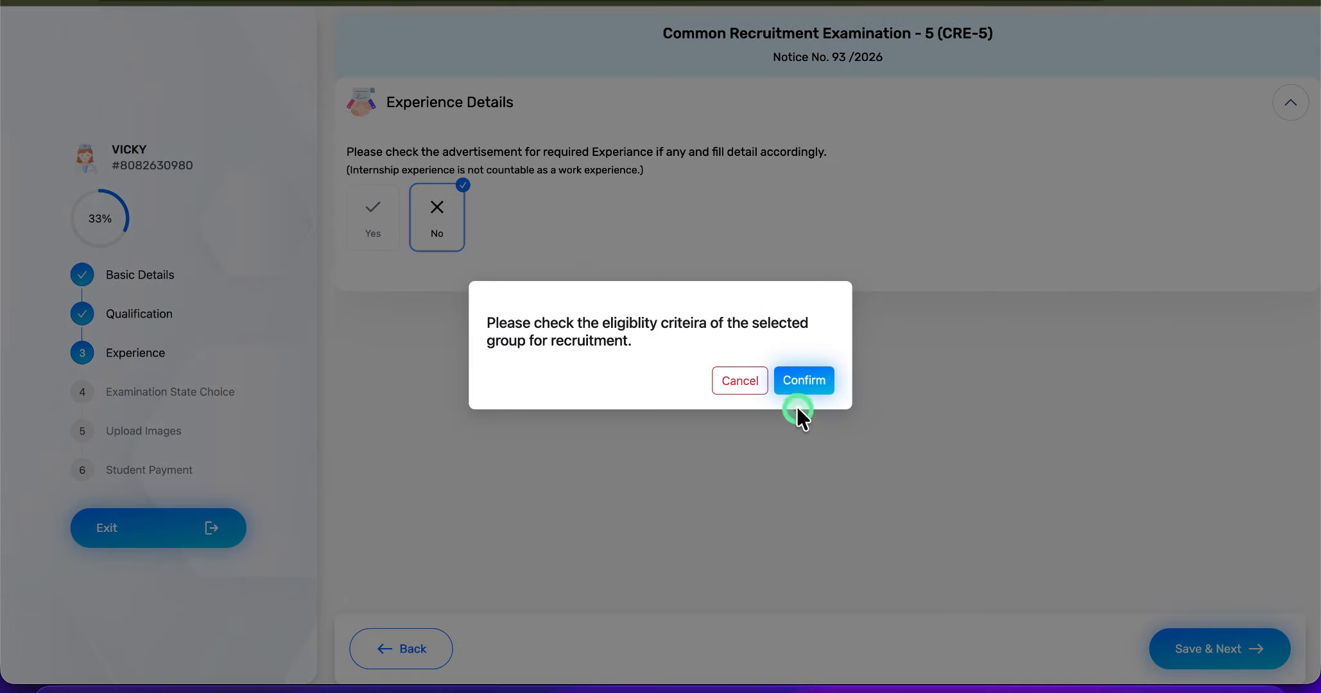
left_click(803, 382)
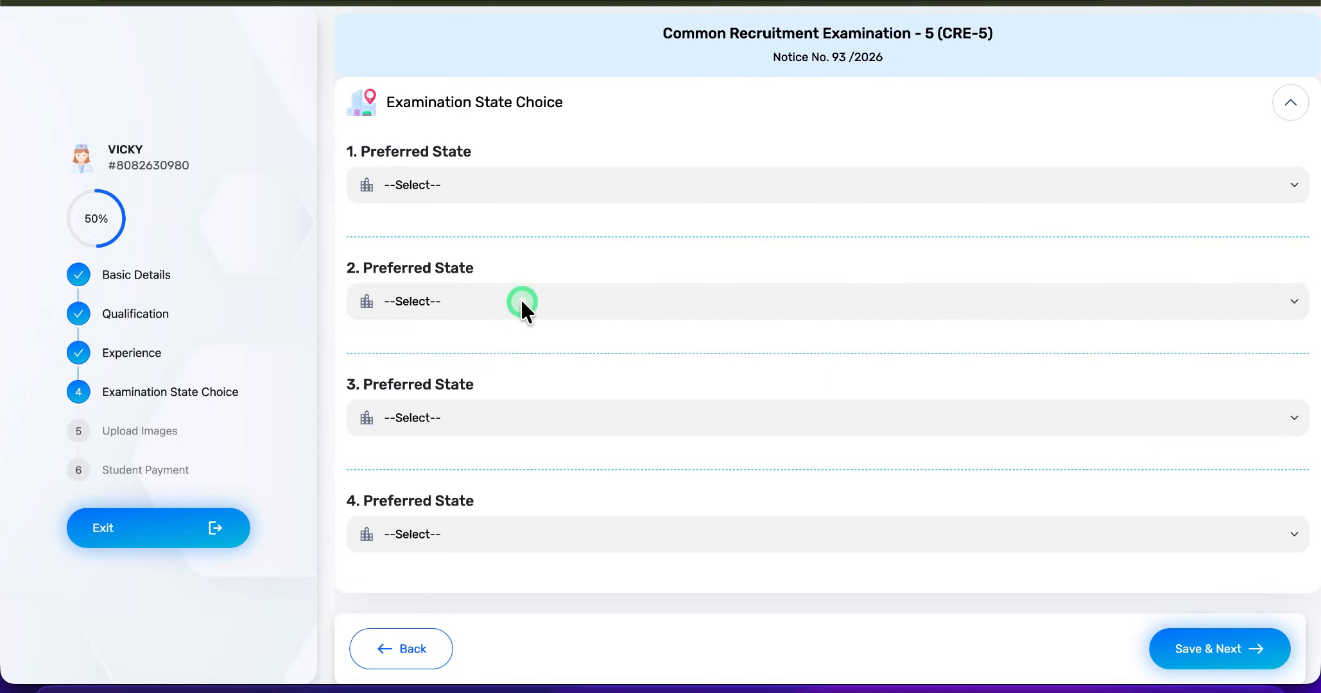
- Set the four preferred examination states, in order, to Rajasthan, Bihar, Jammu and Kashmir, and Any where in India
left_click(454, 191)
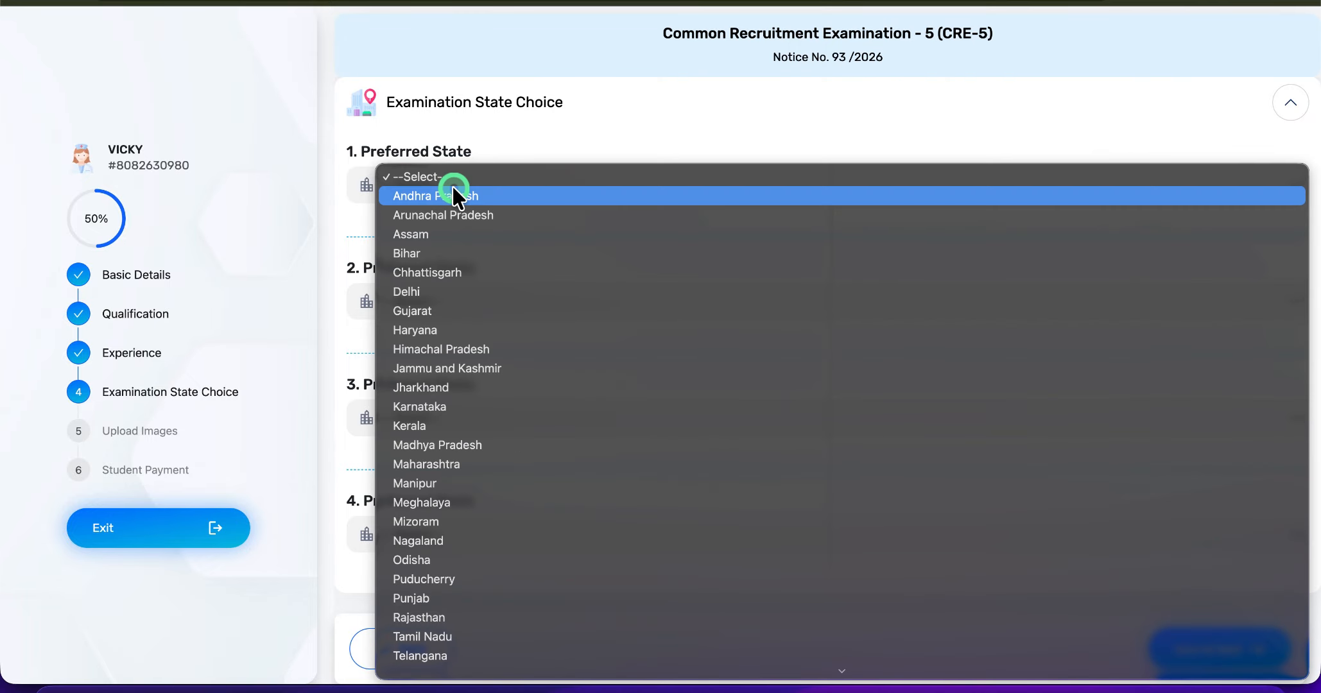
key("r")
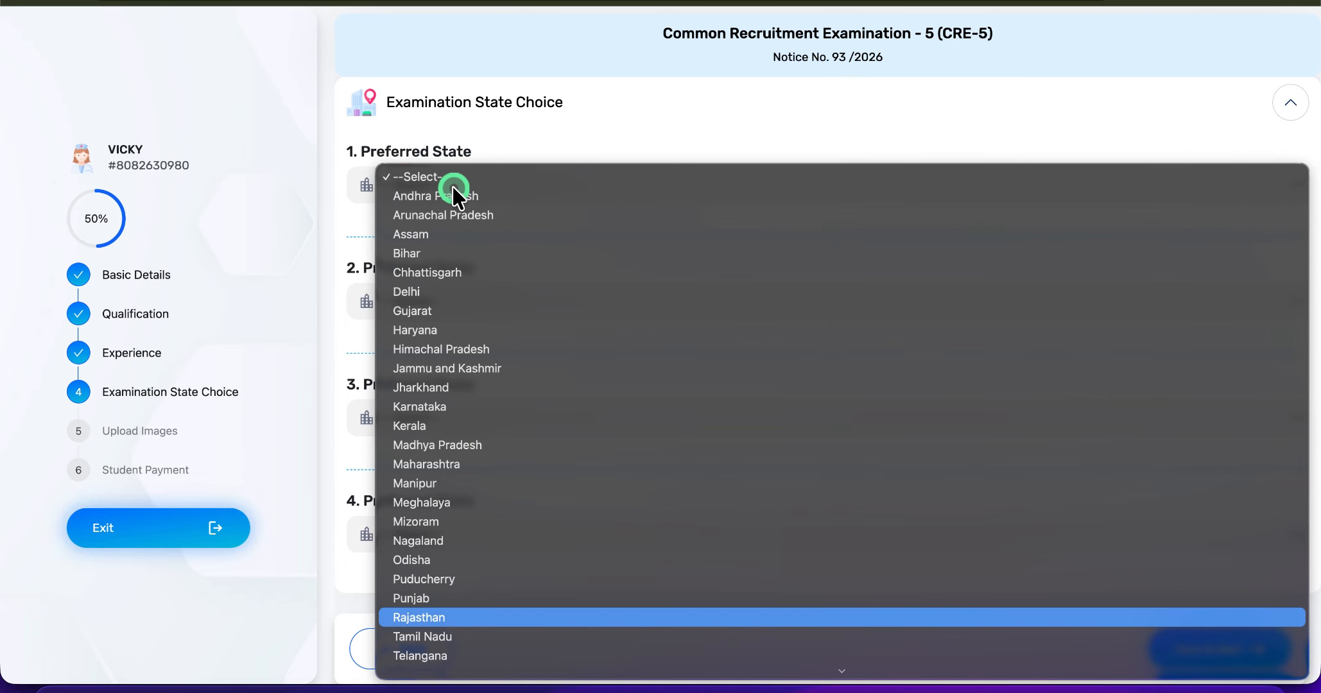
key("Return")
left_click(457, 413)
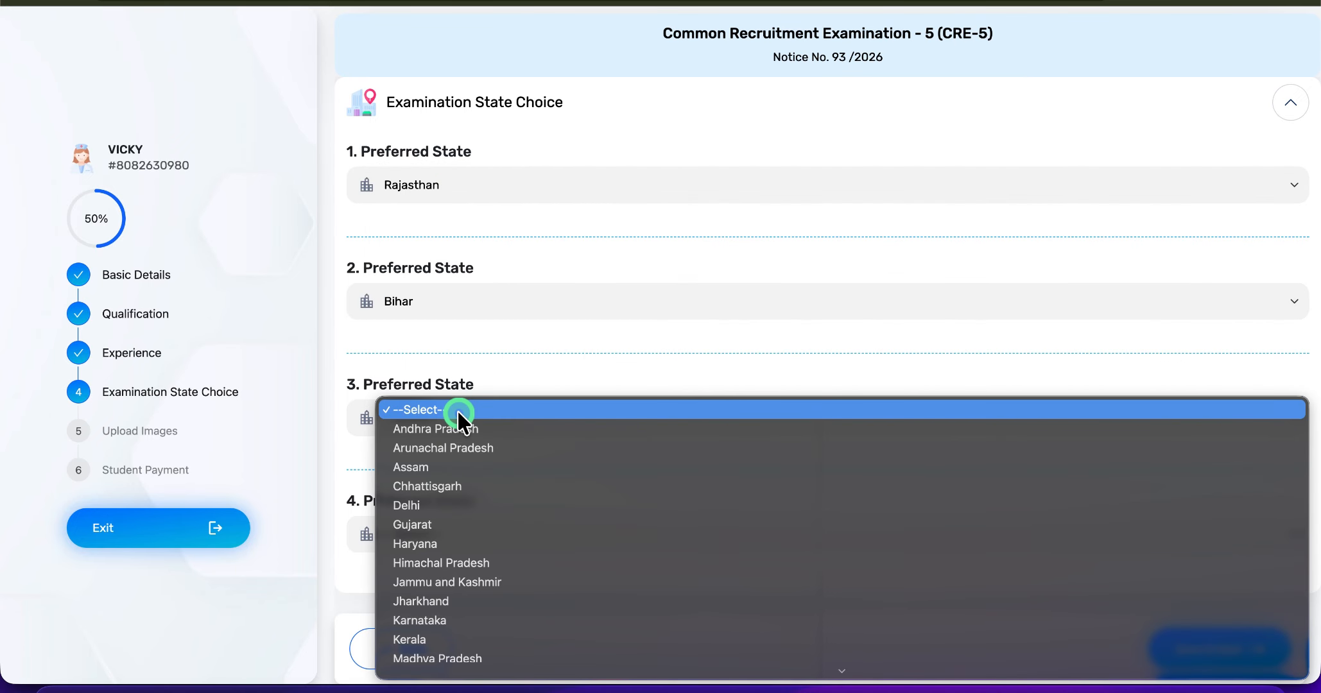
left_click(443, 582)
scroll(443, 572, "down", 2)
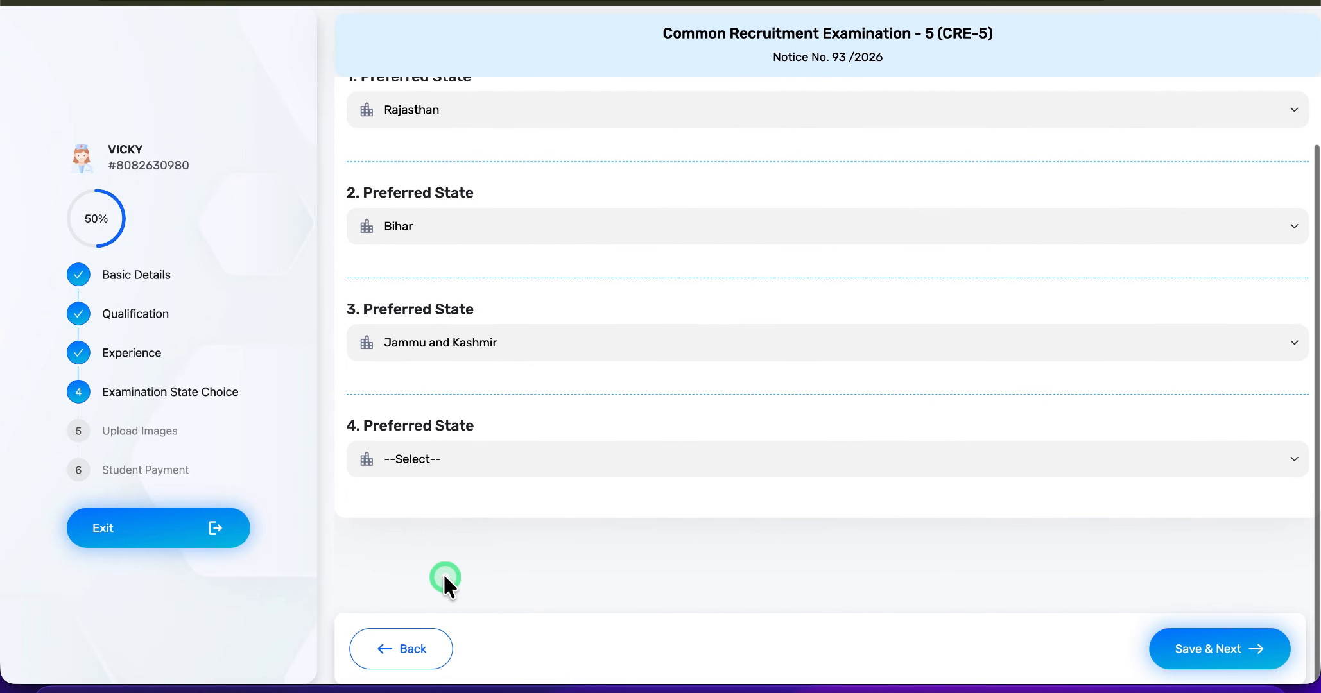
left_click(452, 448)
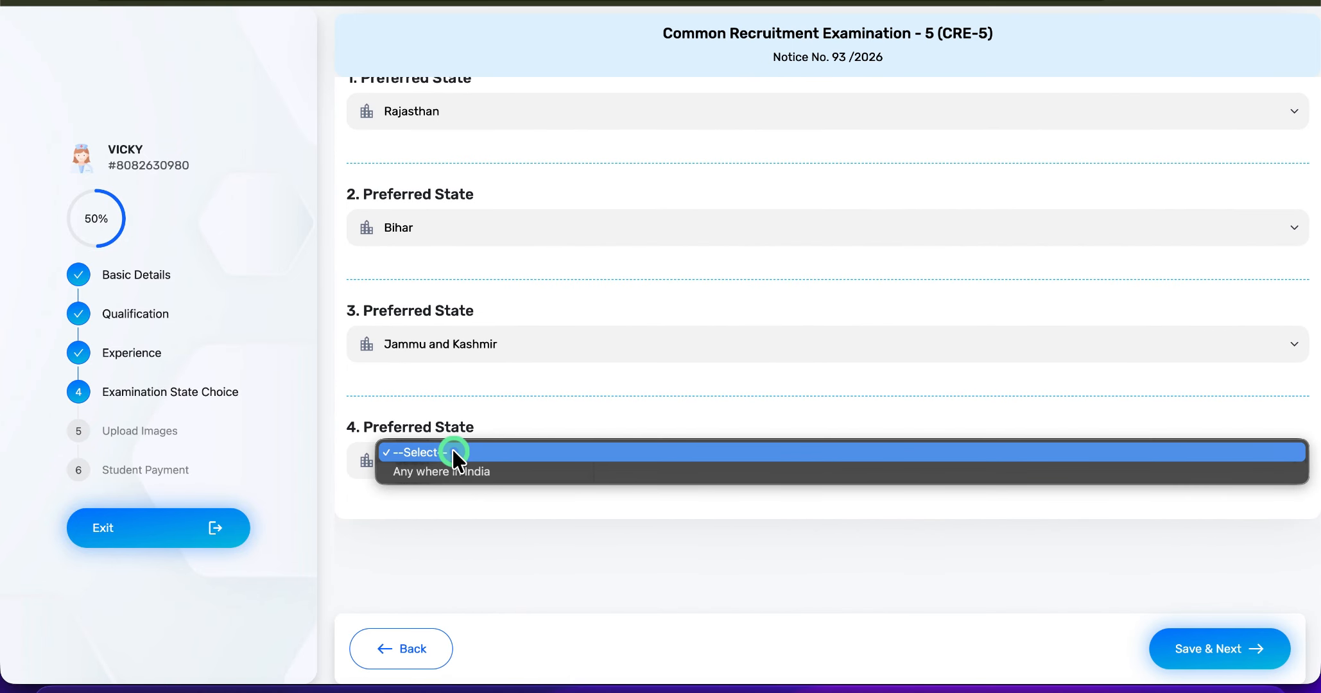
left_click(477, 472)
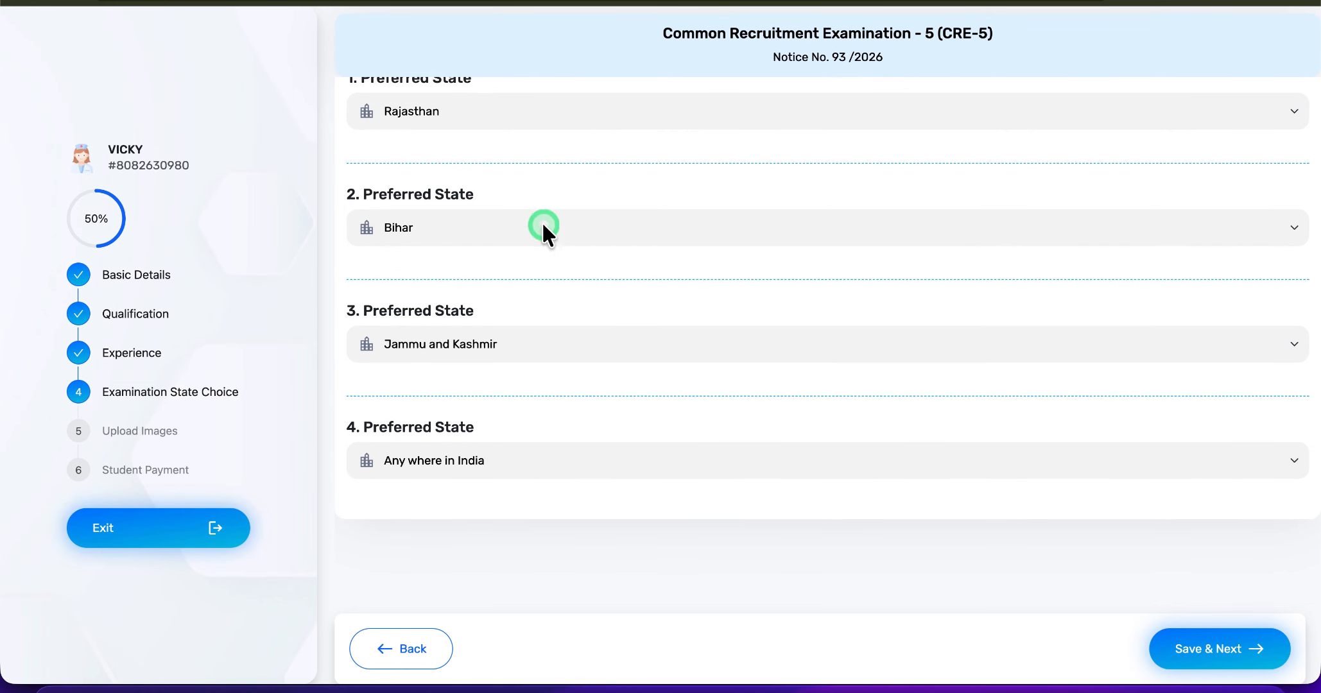
- Save the examination state choices and confirm the eligibility criteria notice
scroll(488, 180, "up", 1)
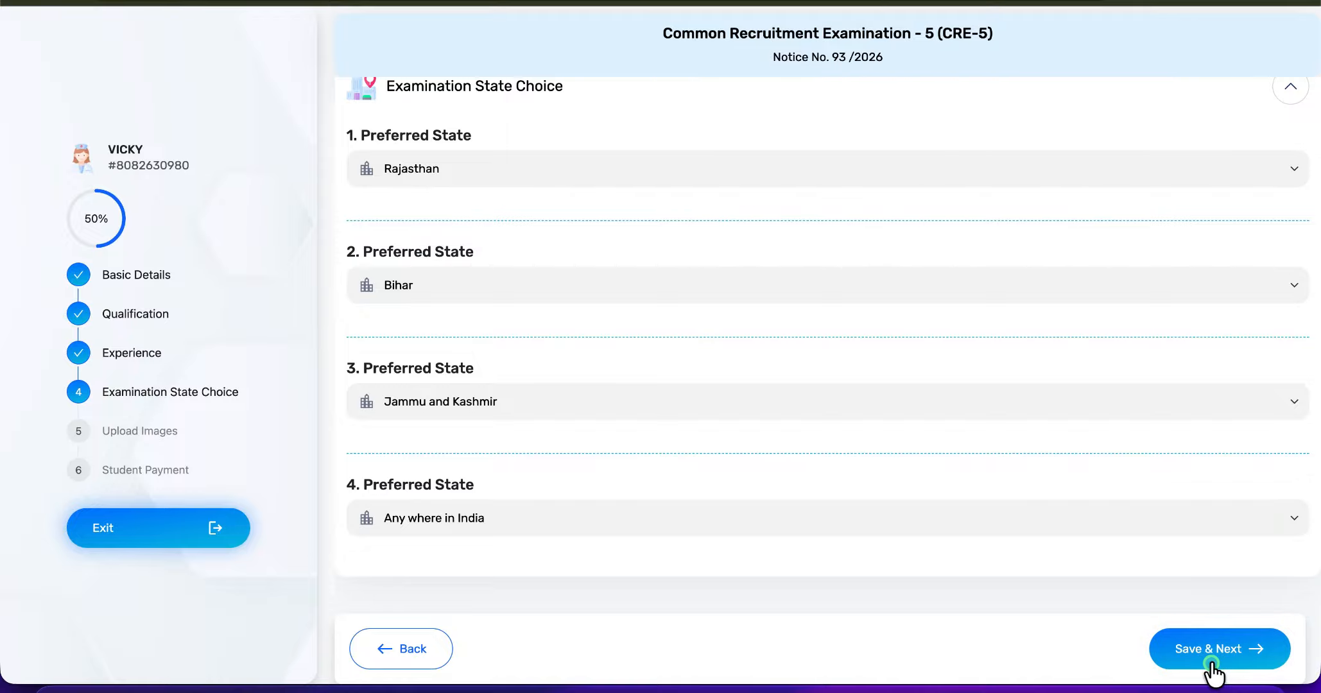
left_click(1213, 668)
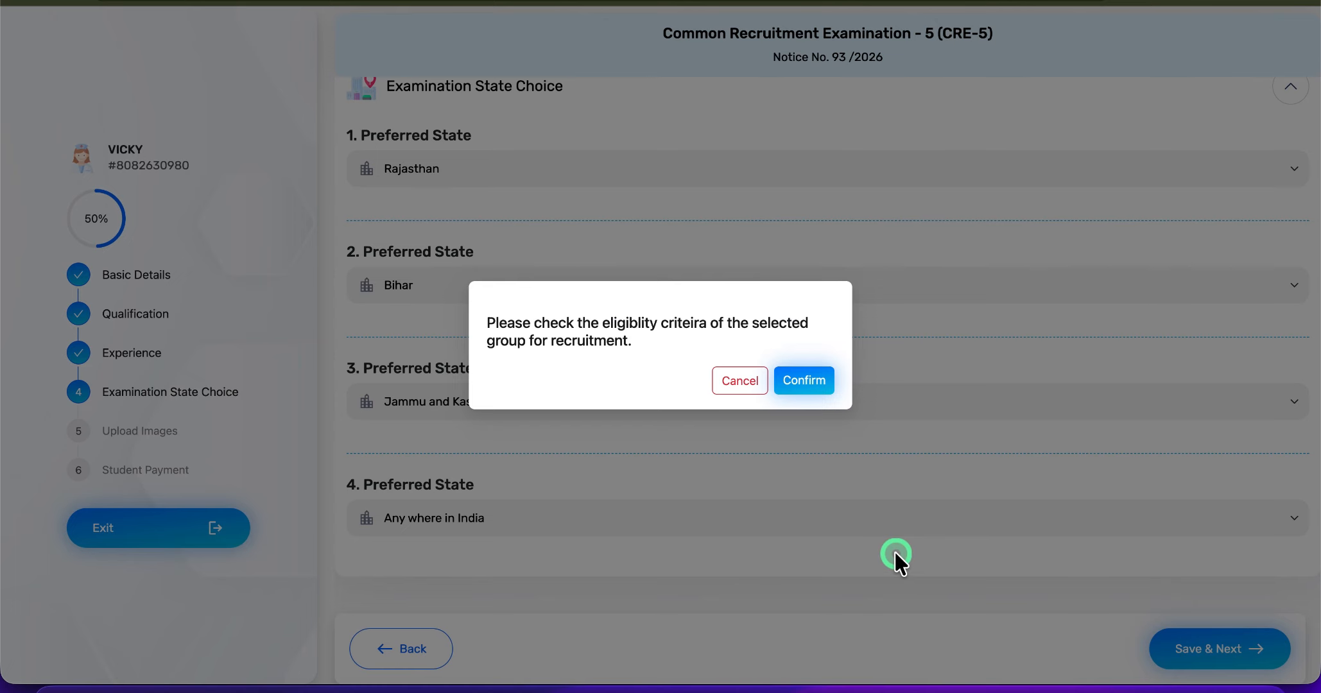
left_click(812, 382)
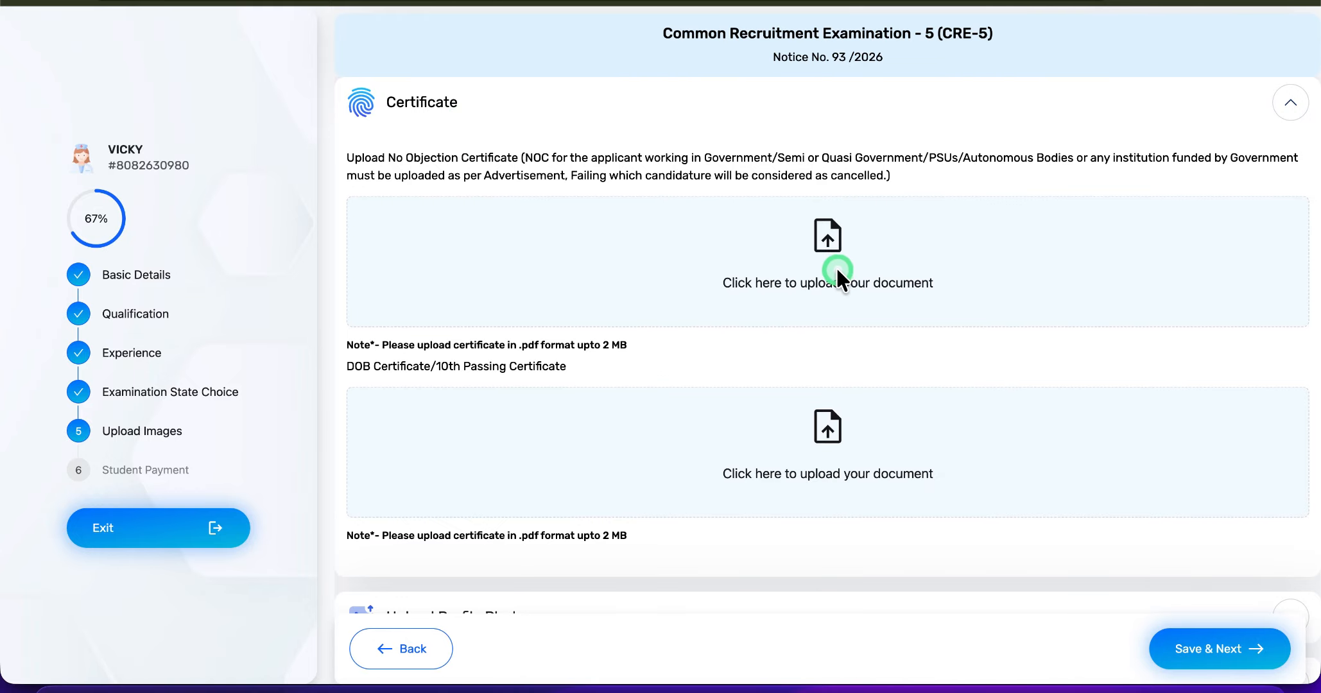
- Examine the certificate upload requirements, and open the profile photo section to read its photo upload instructions
scroll(433, 478, "down", 2)
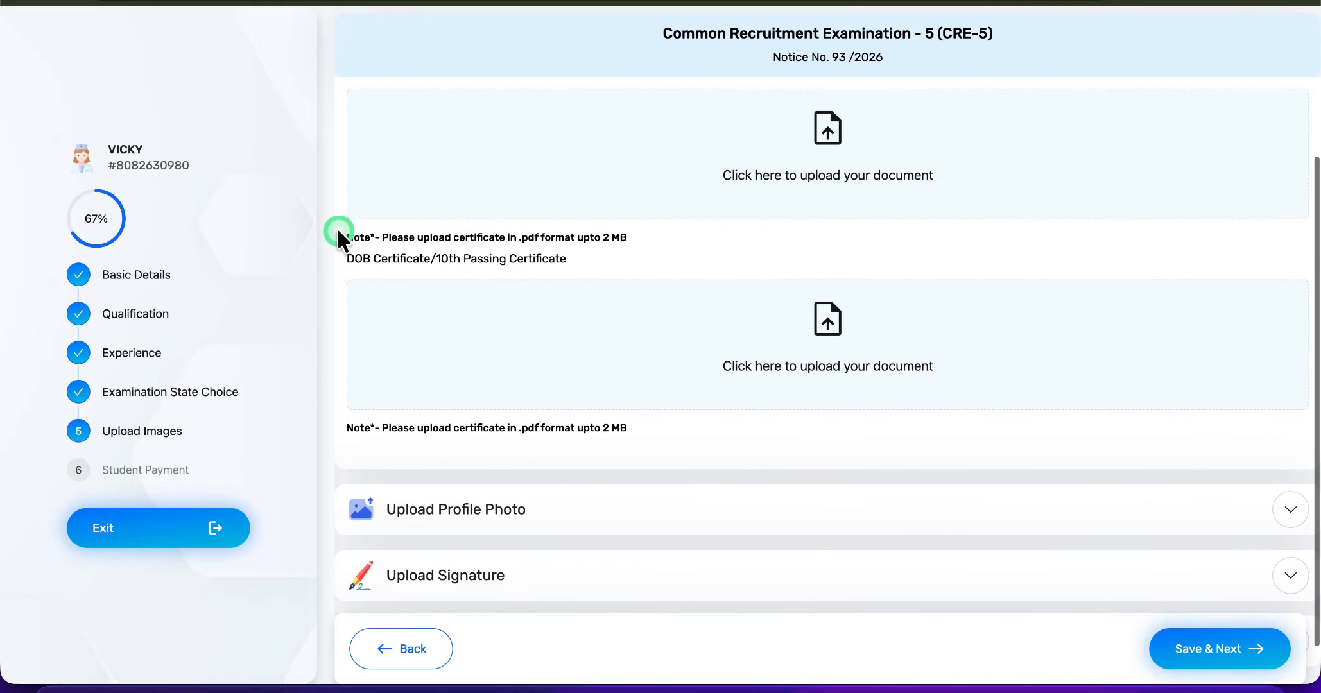
scroll(620, 349, "up", 2)
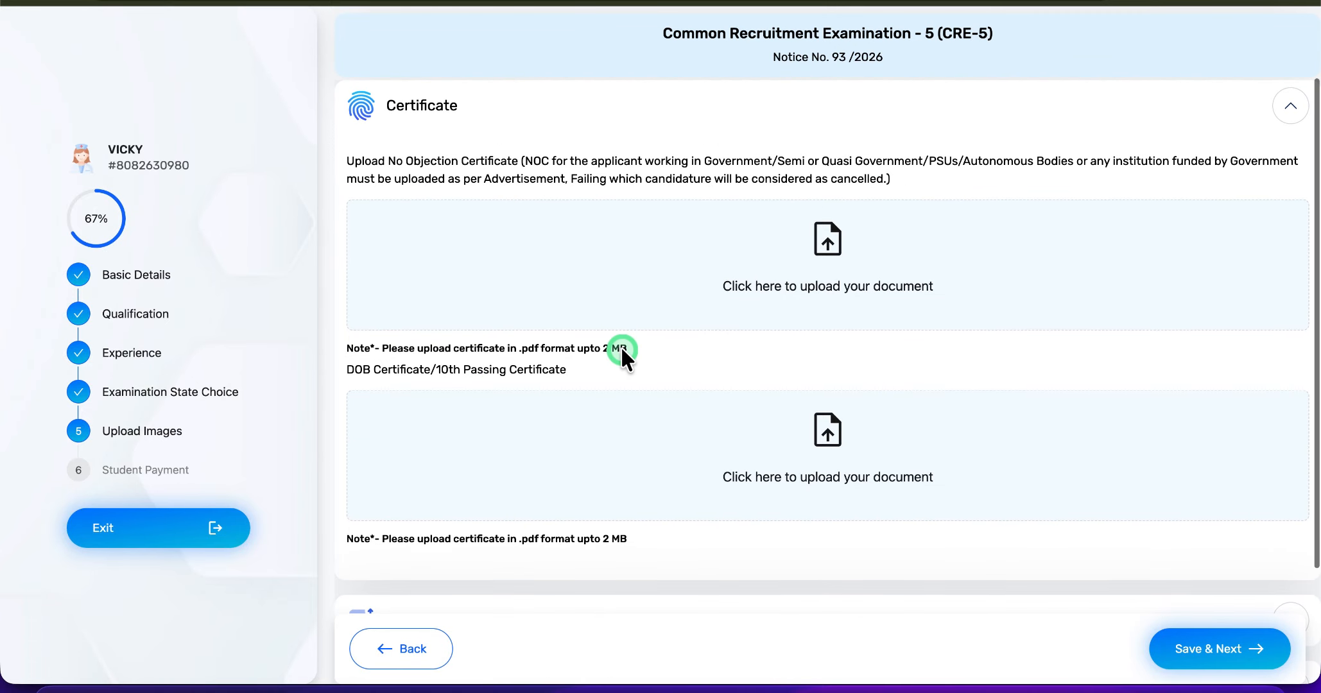
left_click(386, 207)
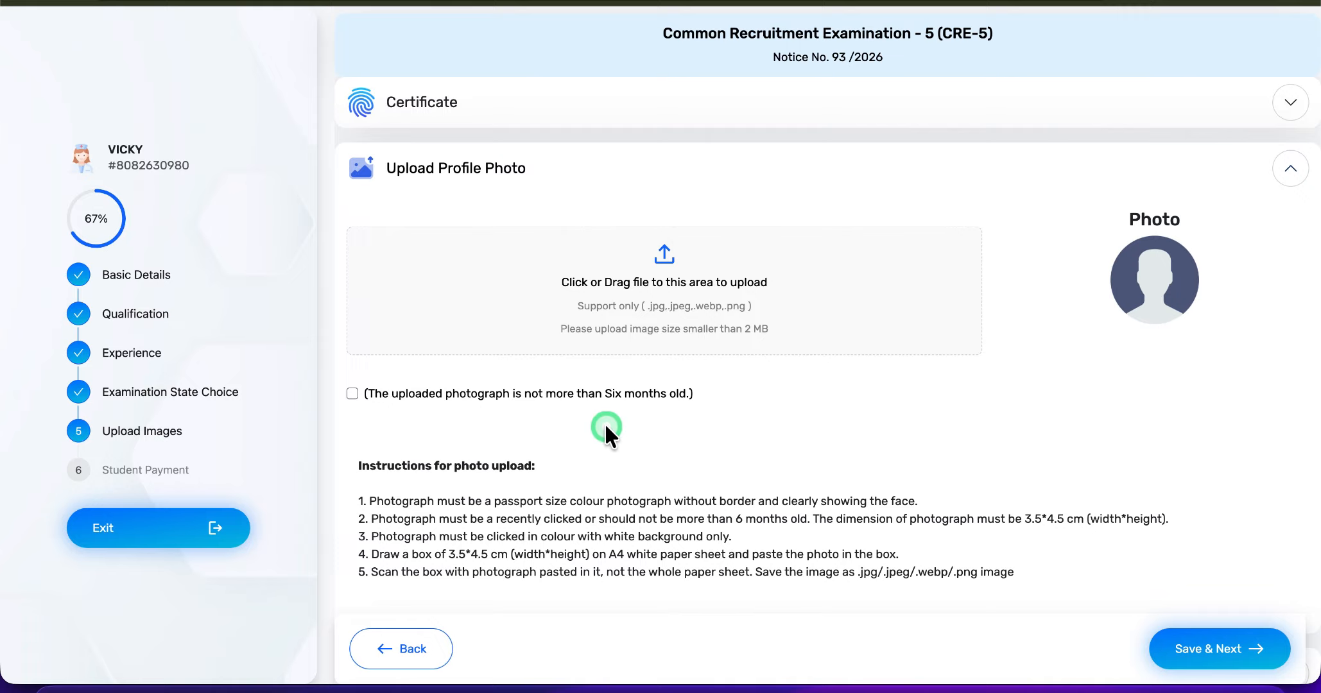
scroll(748, 425, "down", 2)
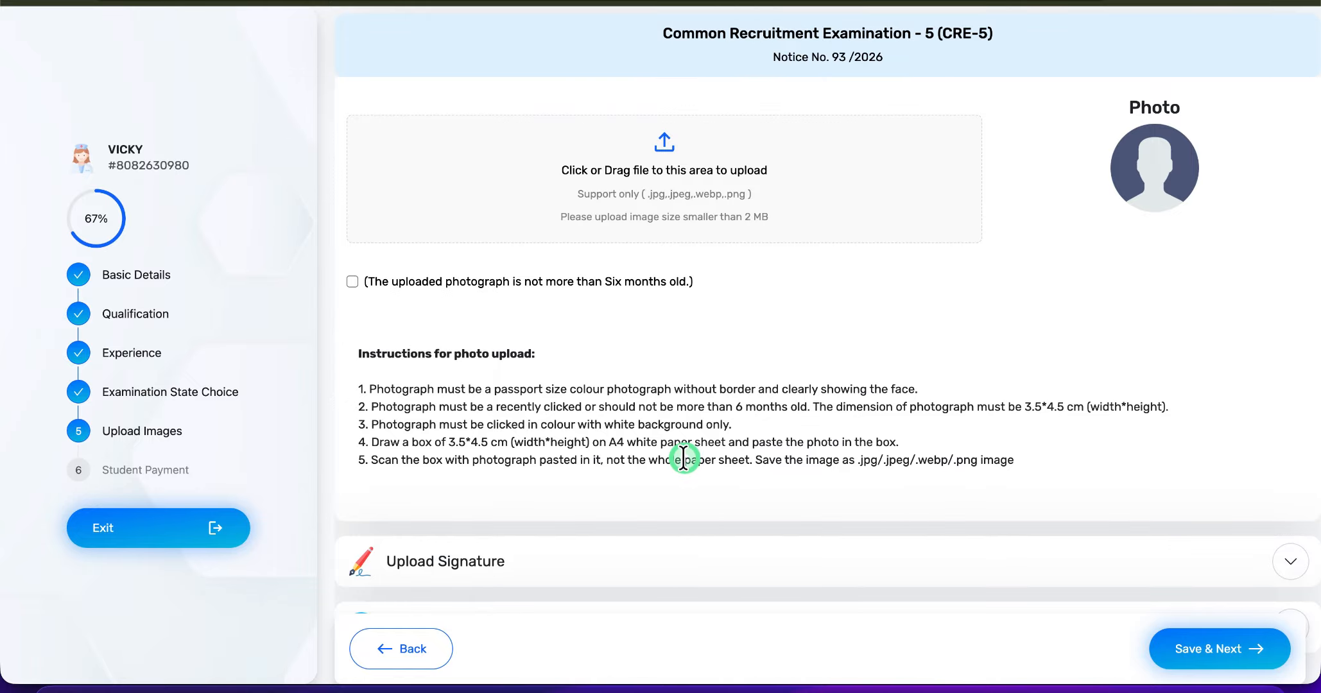
left_click_drag(691, 390, 837, 392)
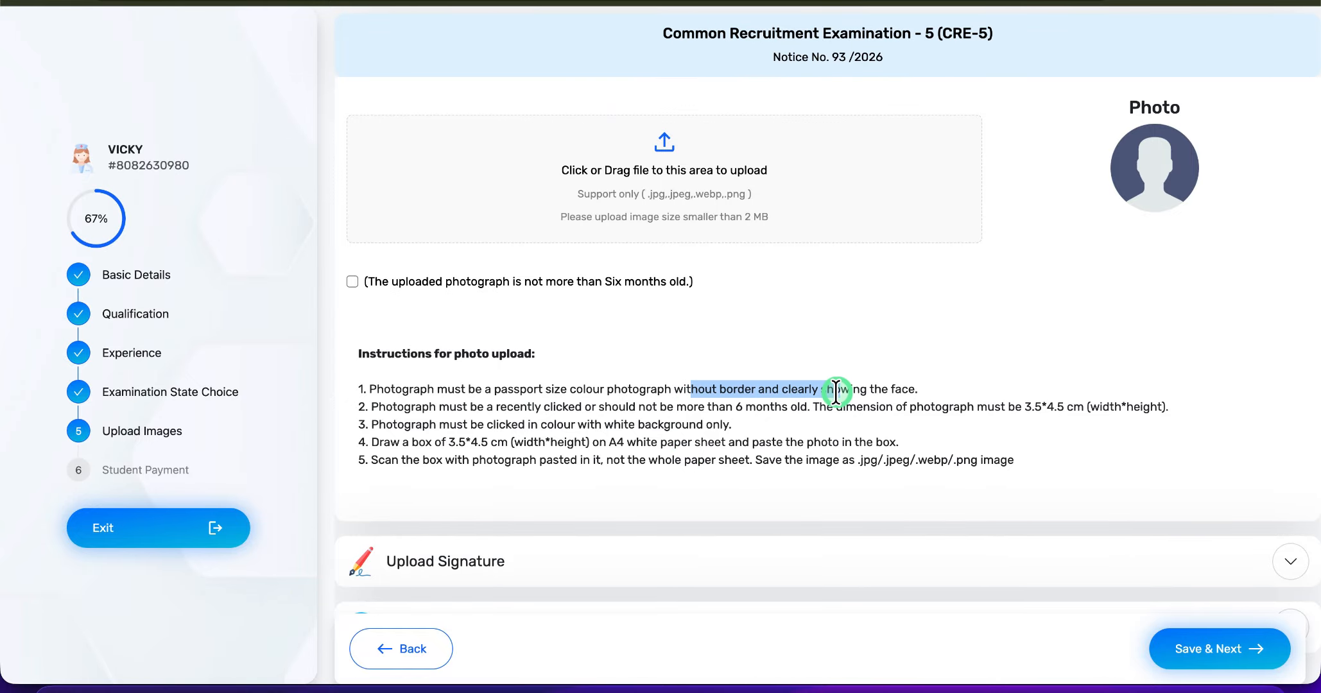
left_click(1062, 465)
scroll(1063, 465, "down", 2)
scroll(1063, 465, "up", 2)
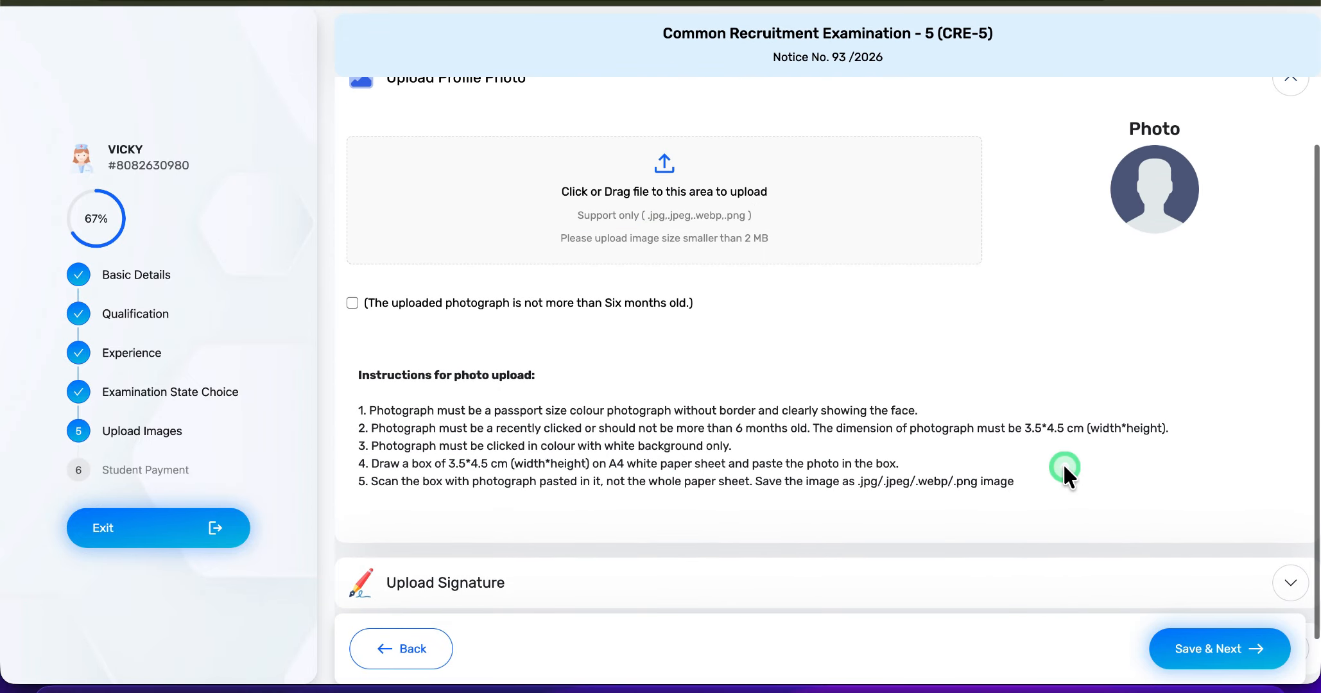
- Declare that the photograph is not more than six months old, and upload and submit the applicant's profile photo
left_click(356, 305)
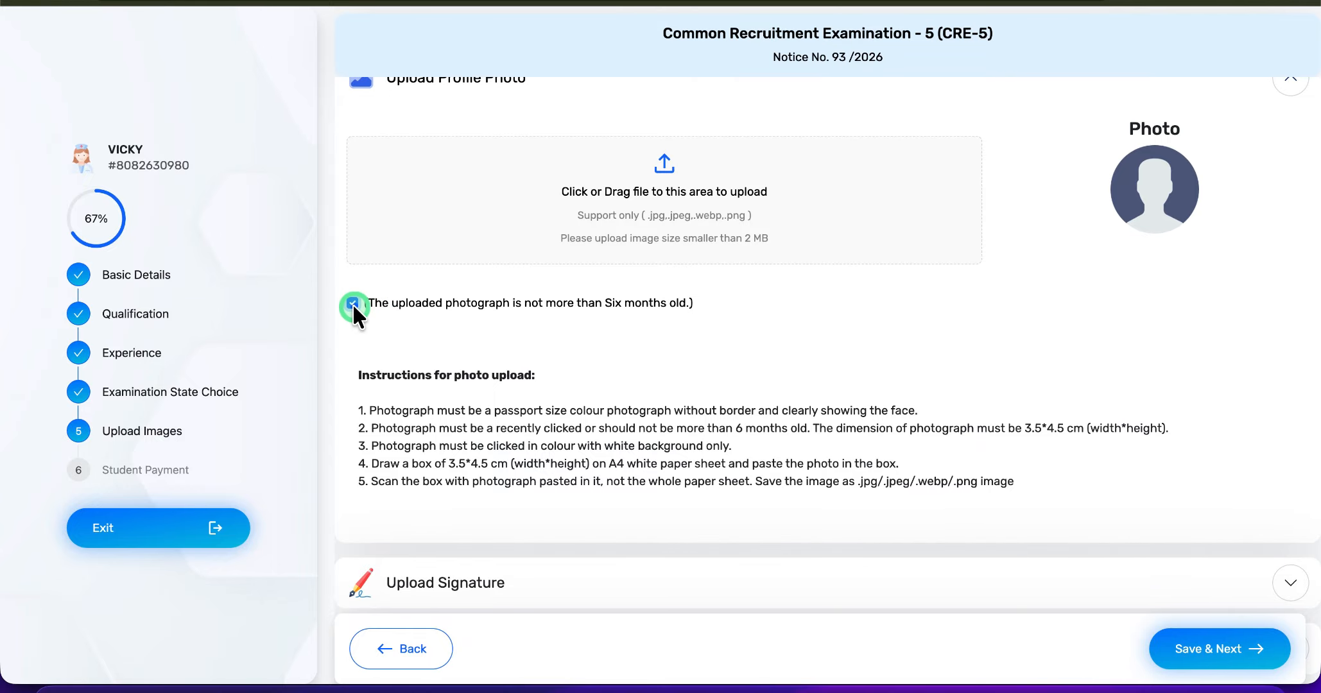
left_click(737, 257)
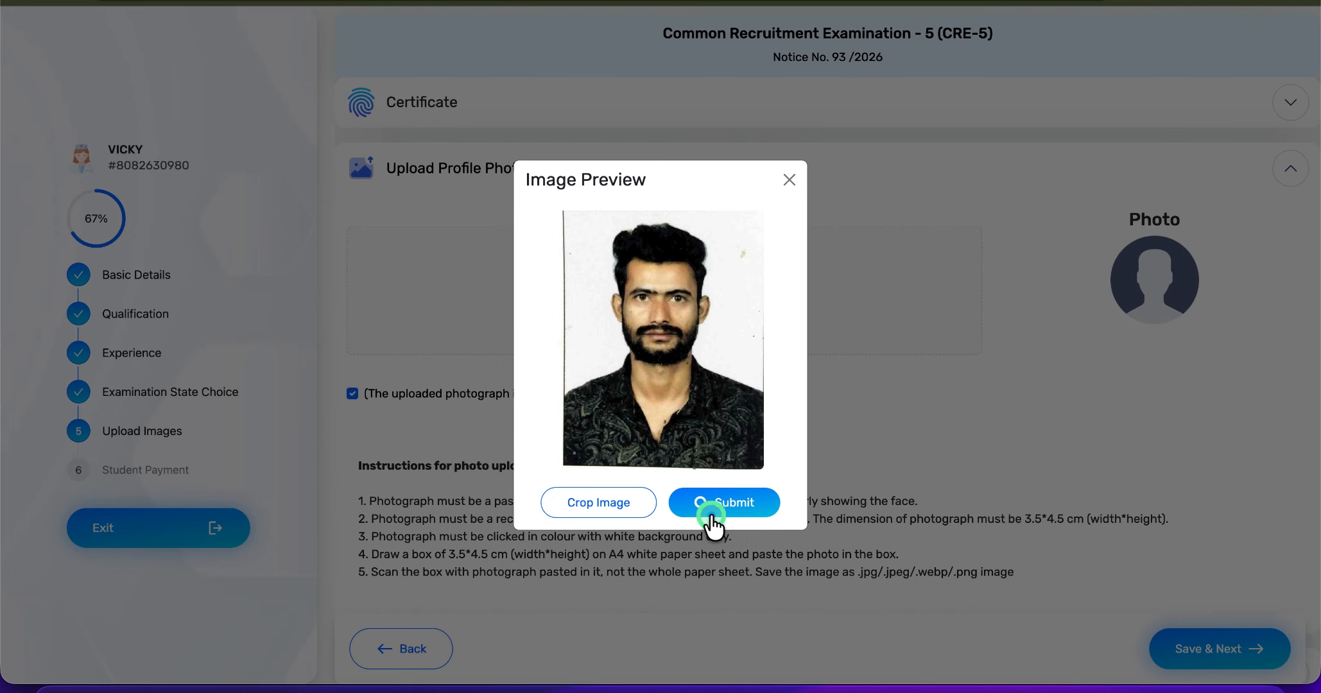
left_click(709, 513)
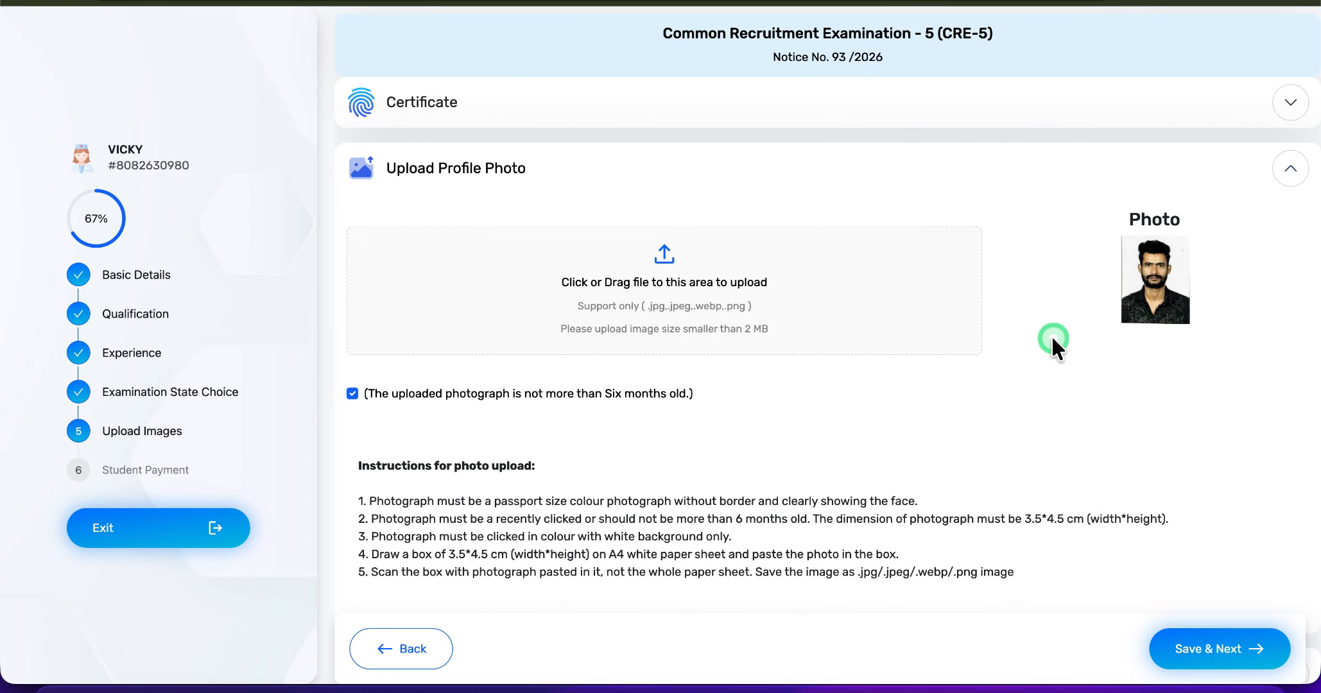
- Read the signature upload instructions, upload and submit the applicant's signature image, and declare it as the applicant's own
scroll(1051, 334, "down", 4)
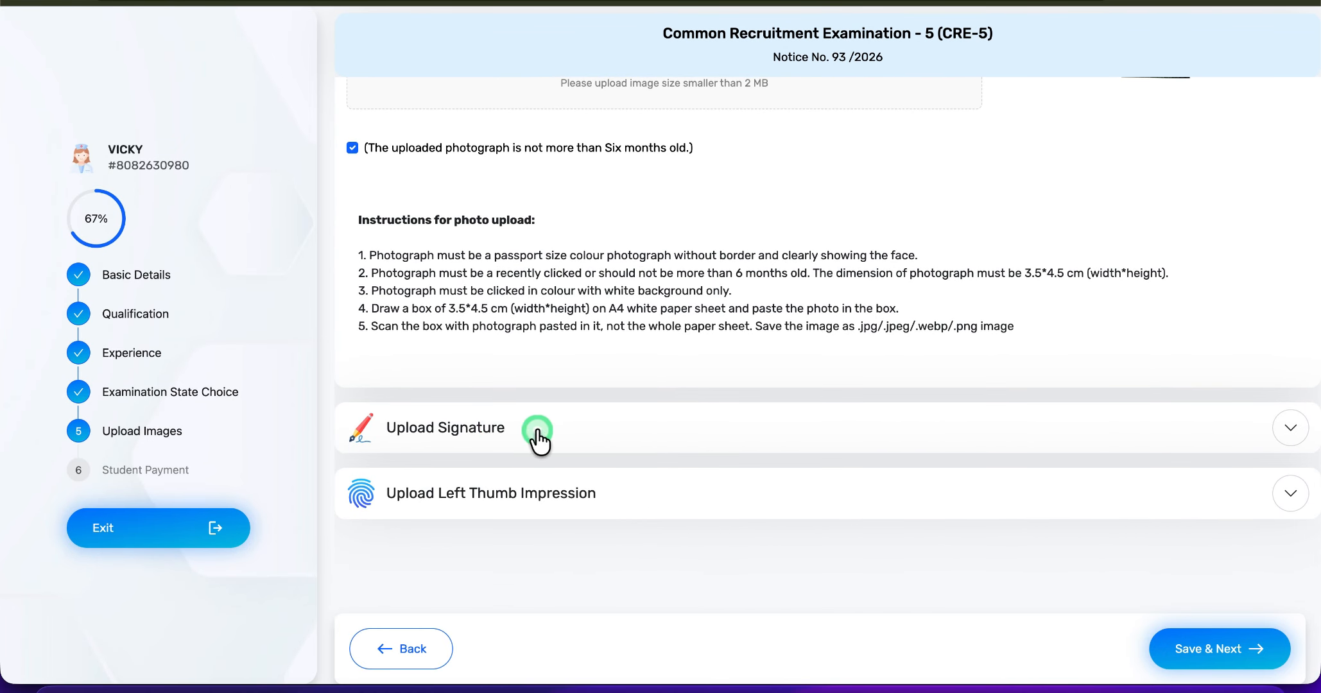
left_click(610, 435)
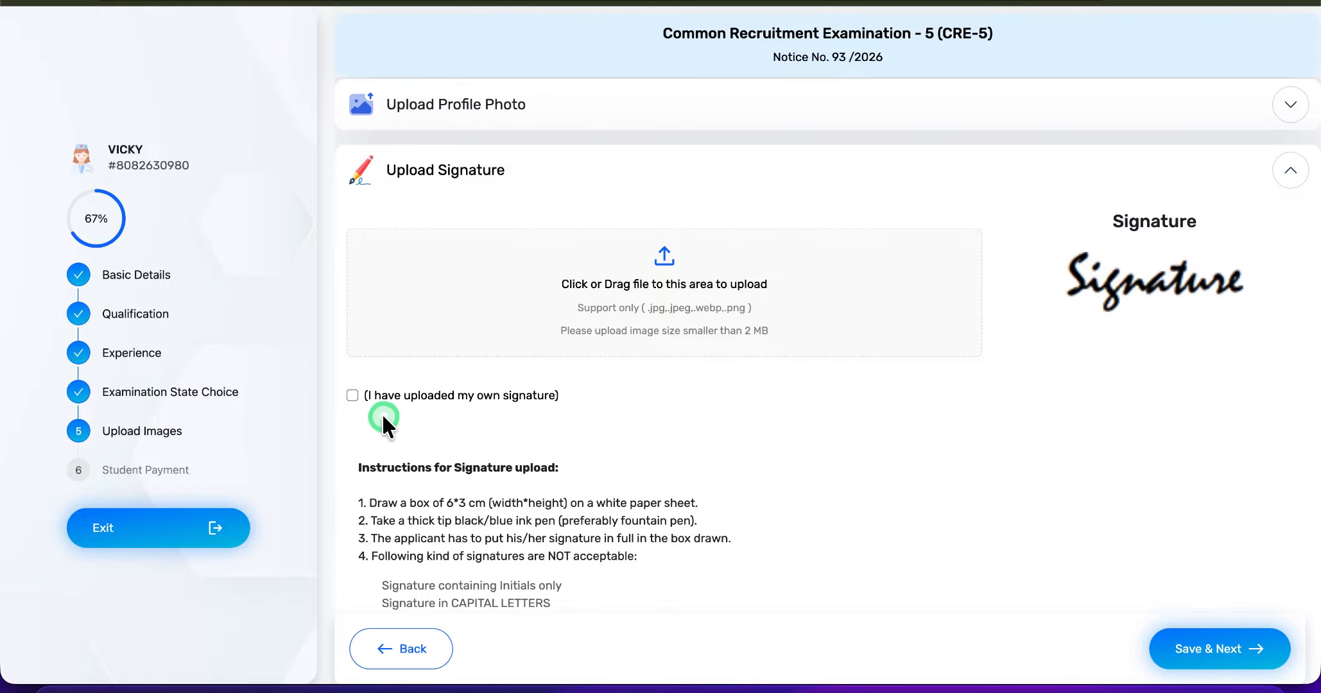
scroll(364, 409, "down", 3)
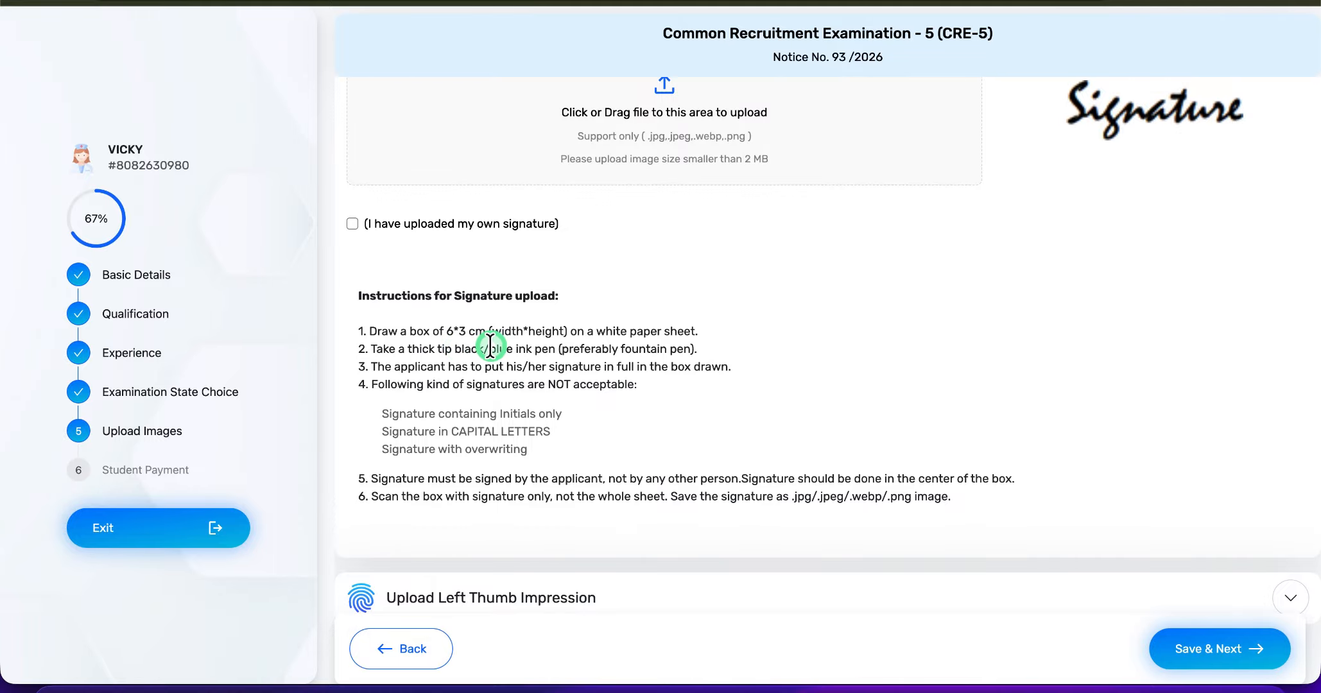
scroll(714, 351, "up", 2)
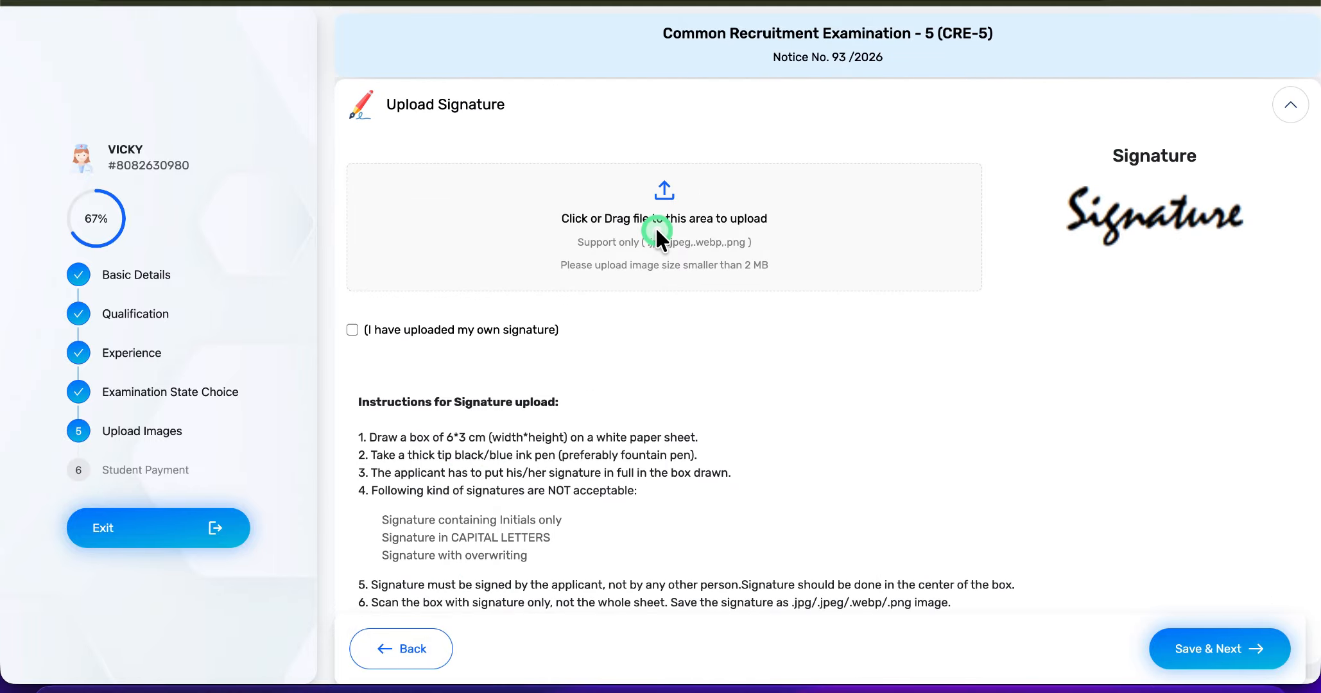
left_click(658, 234)
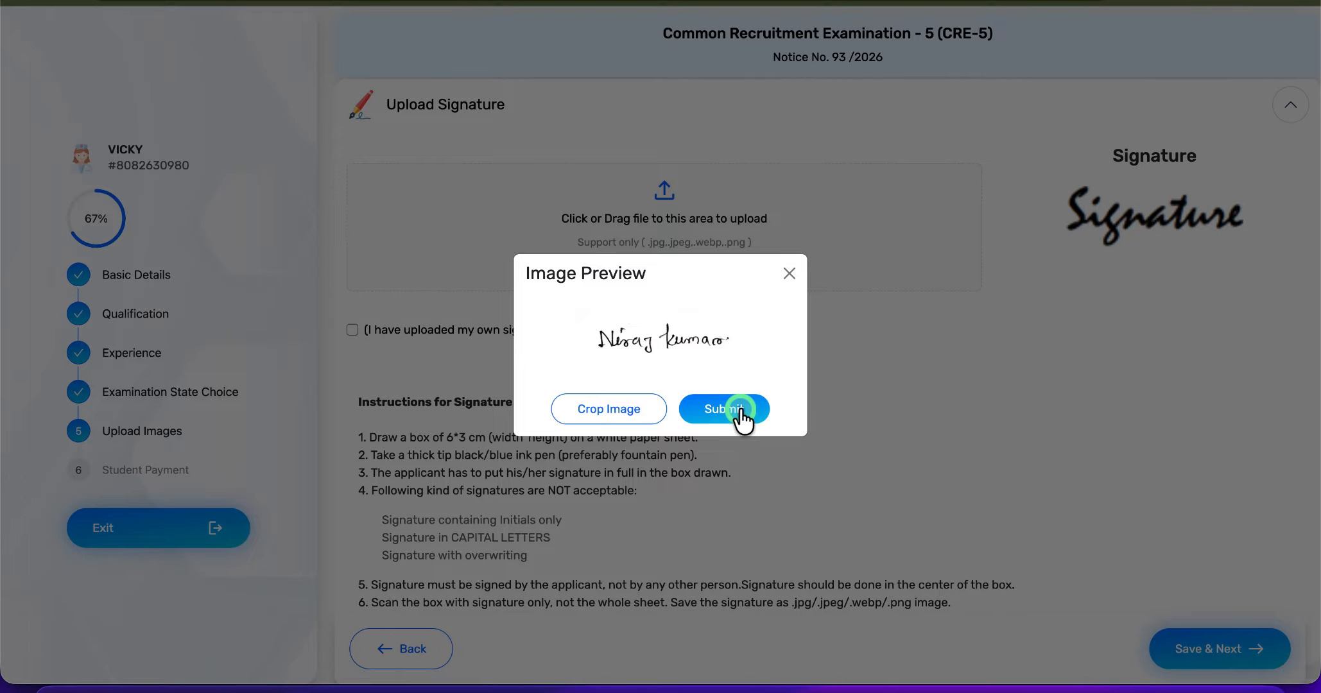
left_click(740, 410)
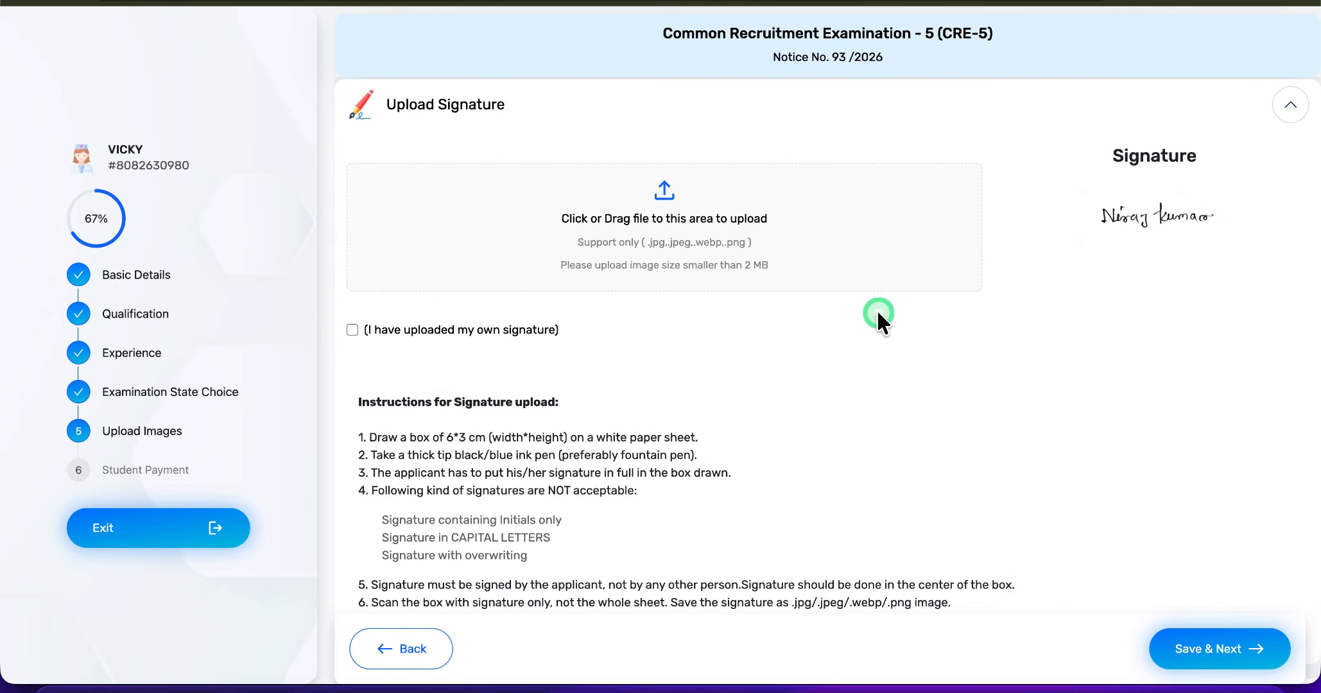
left_click(353, 329)
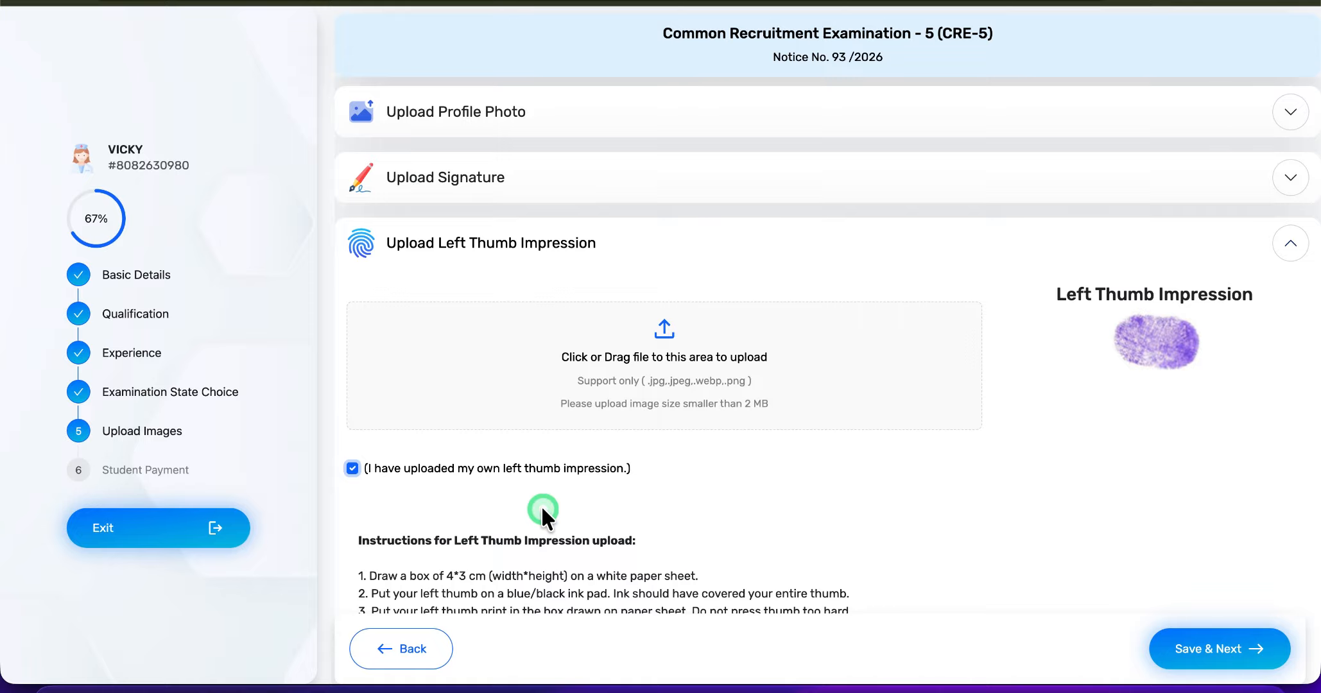
- Read the left thumb impression instructions, and upload and submit the applicant's left thumb impression image
scroll(543, 509, "down", 1)
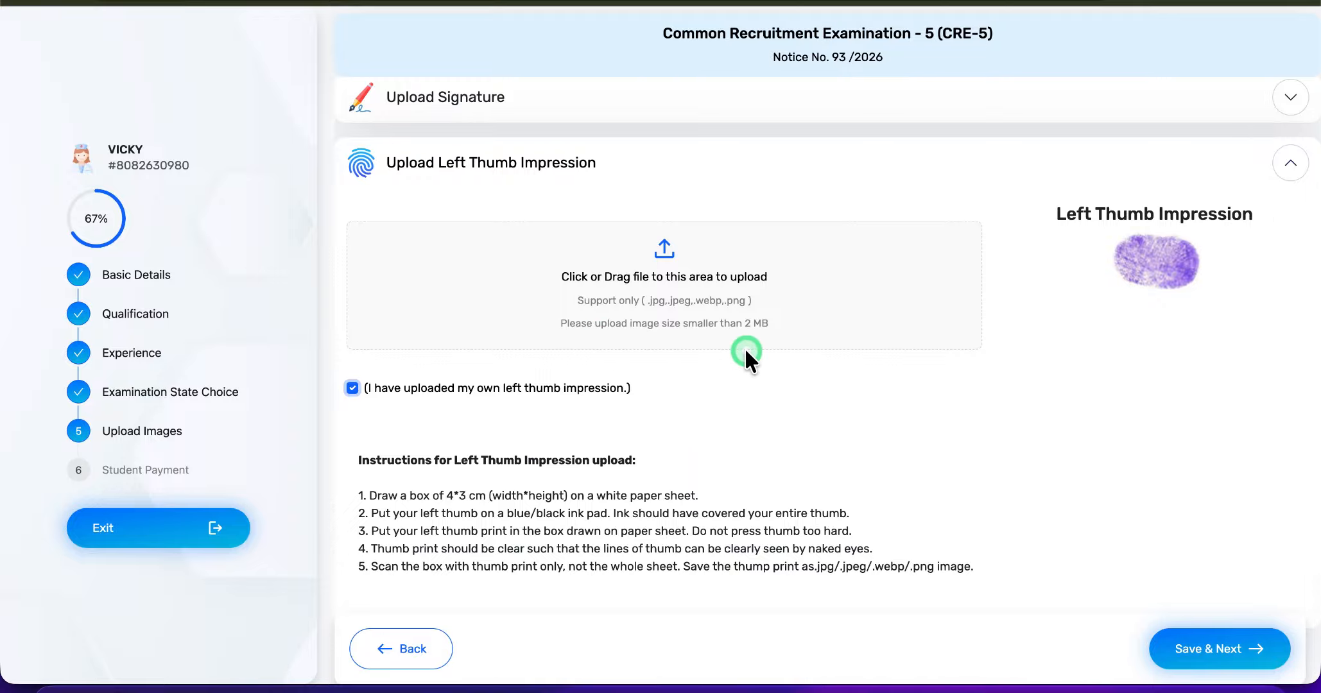
scroll(747, 354, "down", 2)
scroll(619, 355, "up", 2)
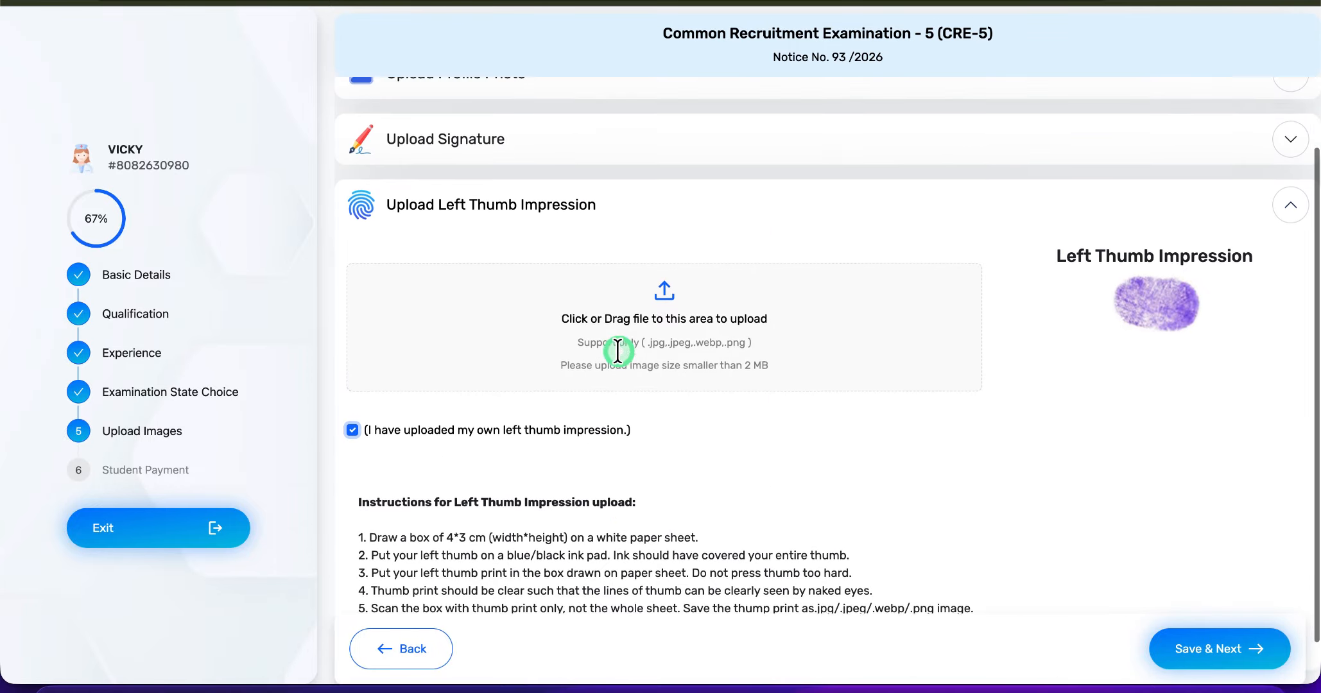
left_click(617, 347)
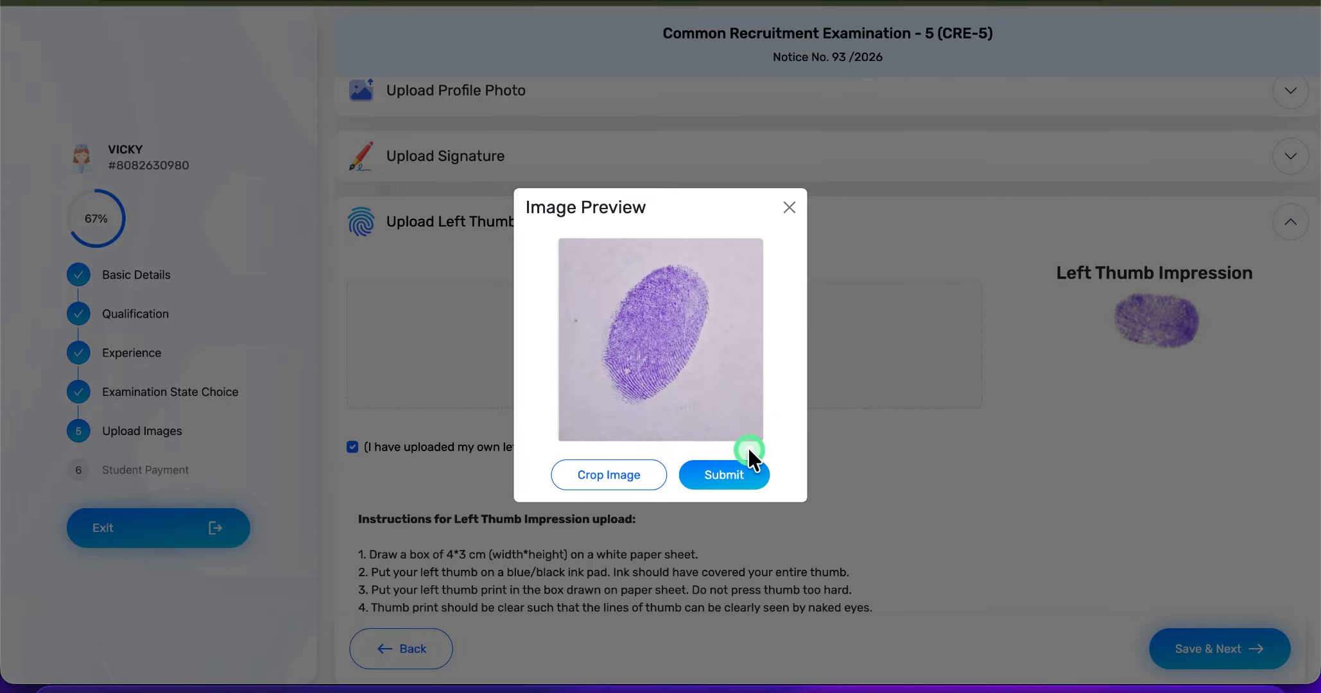
left_click(732, 480)
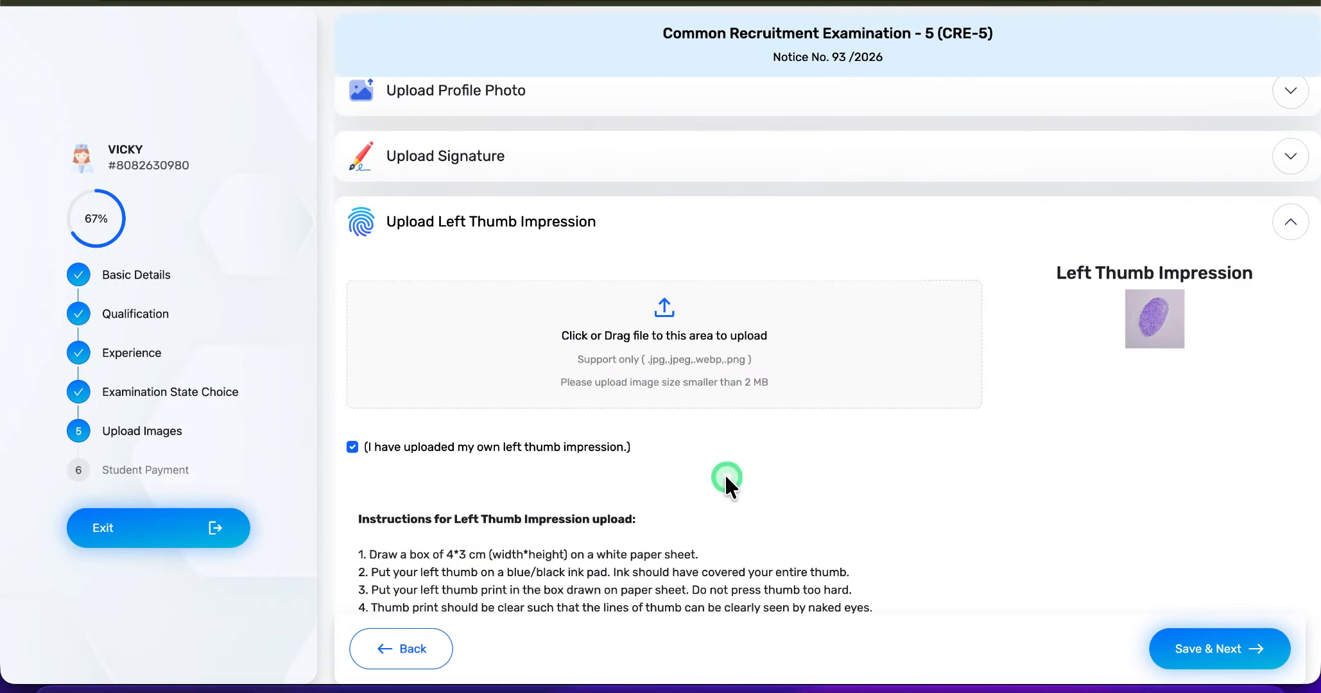
- Save the uploaded images and confirm the eligibility criteria notice to move on to the student payment stage
scroll(726, 478, "down", 3)
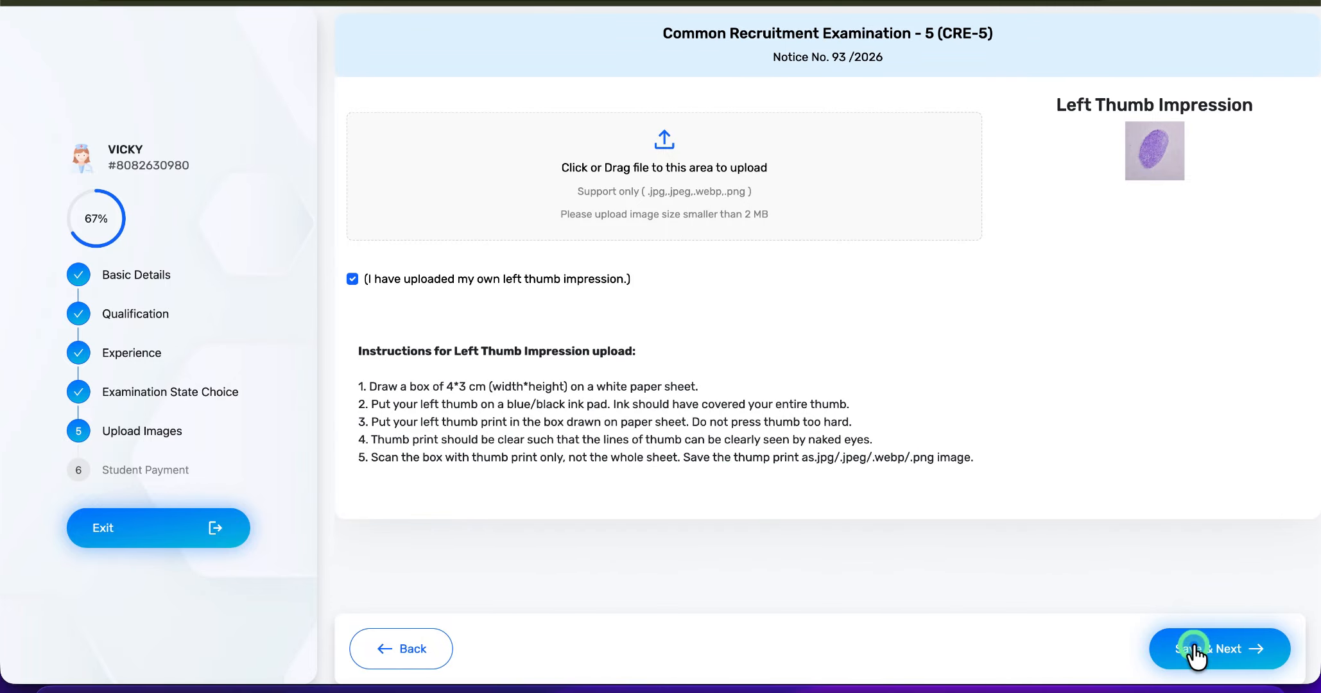
left_click(1219, 658)
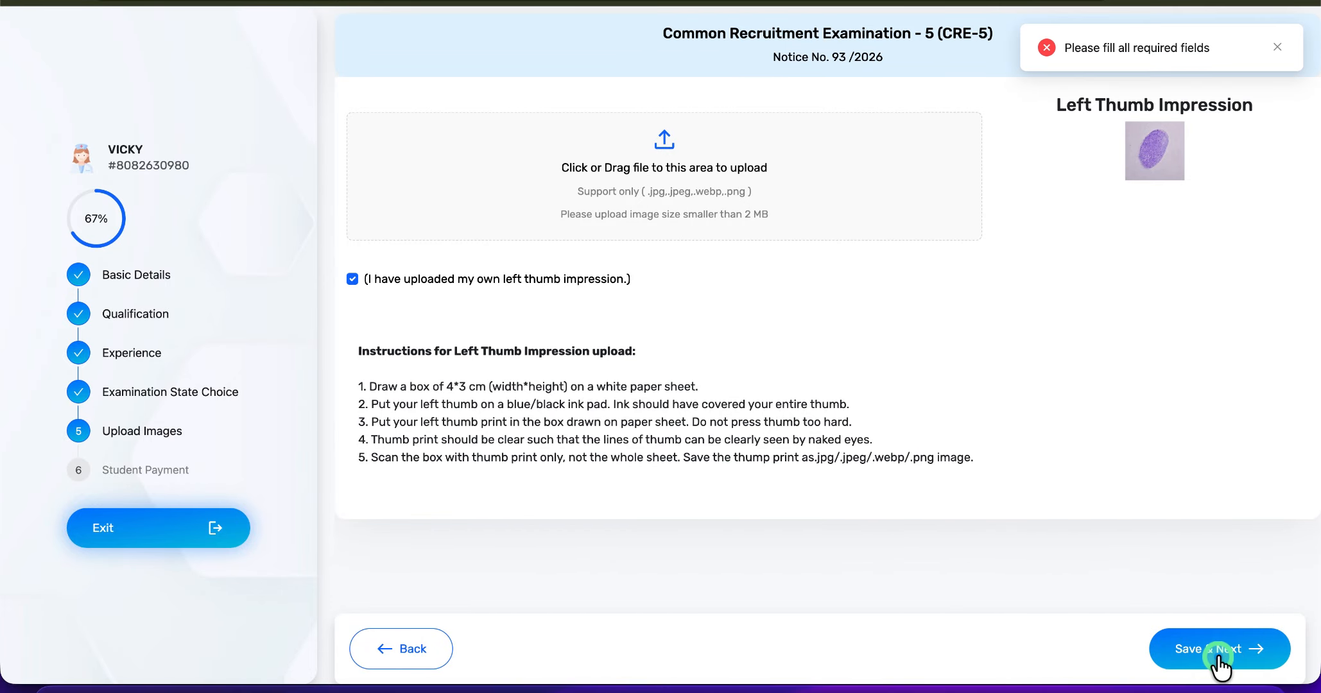
scroll(1103, 245, "up", 4)
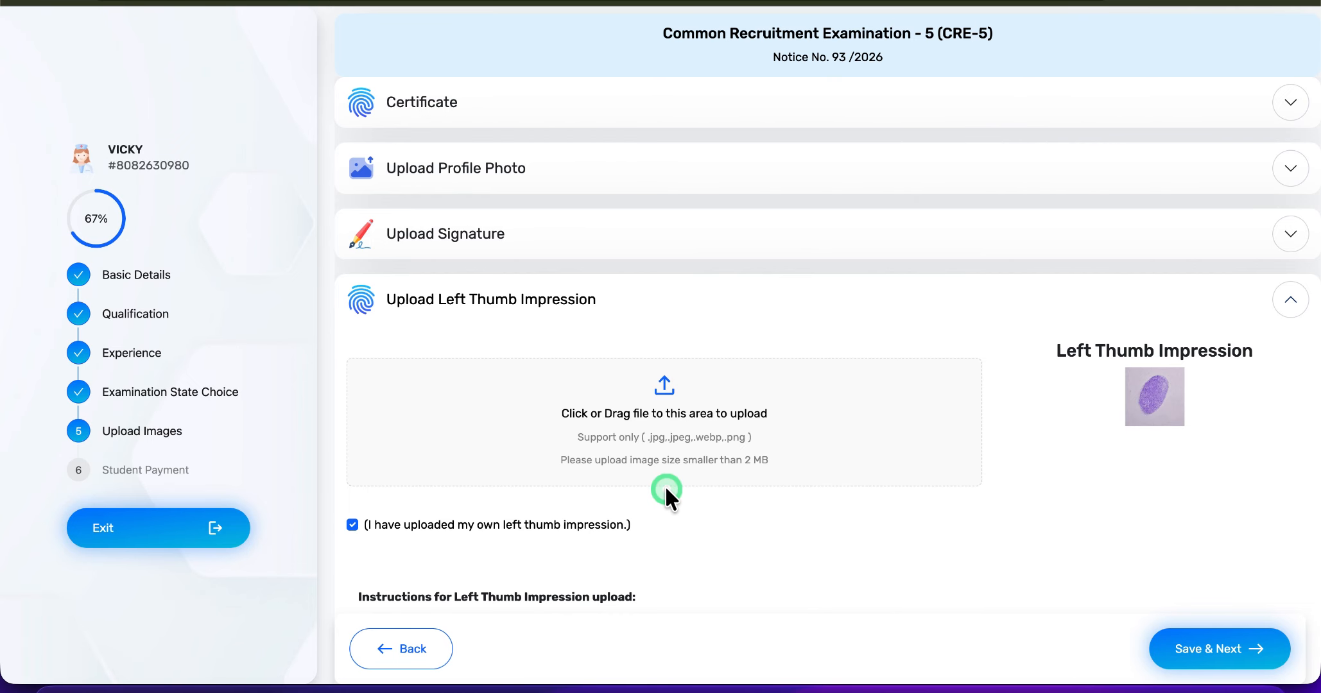
scroll(666, 491, "down", 4)
left_click(1253, 656)
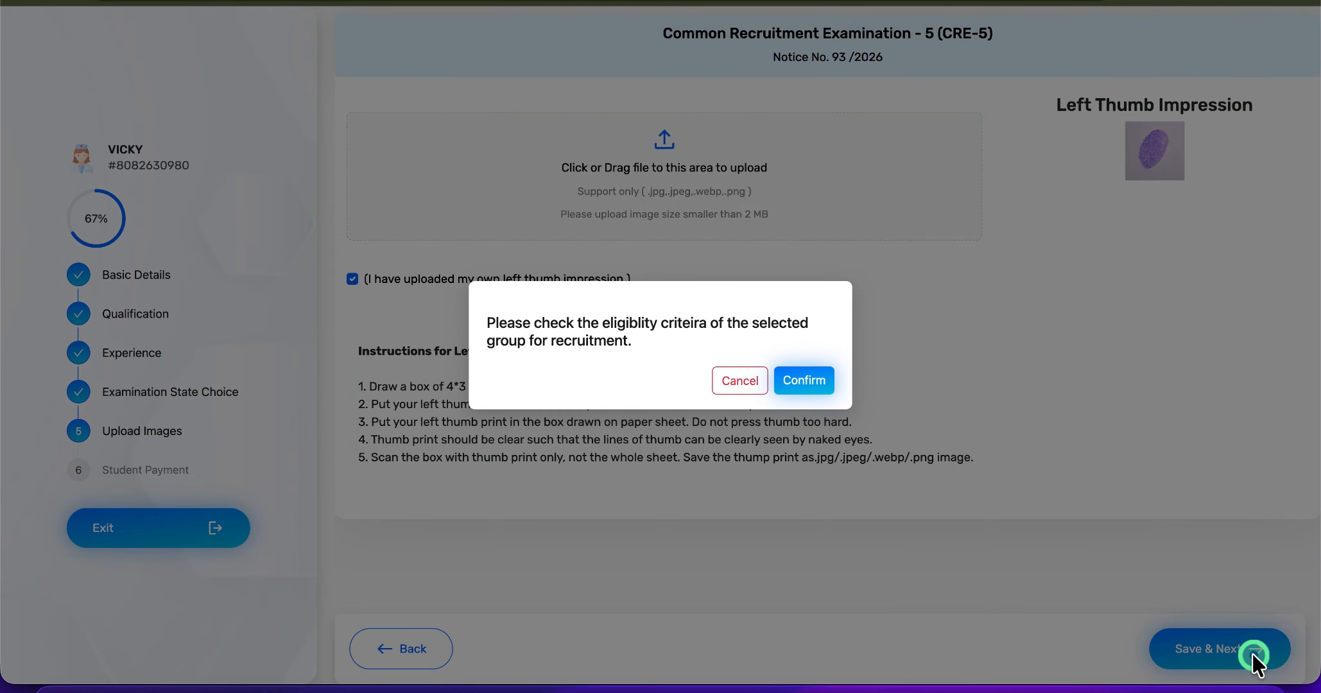
left_click(803, 379)
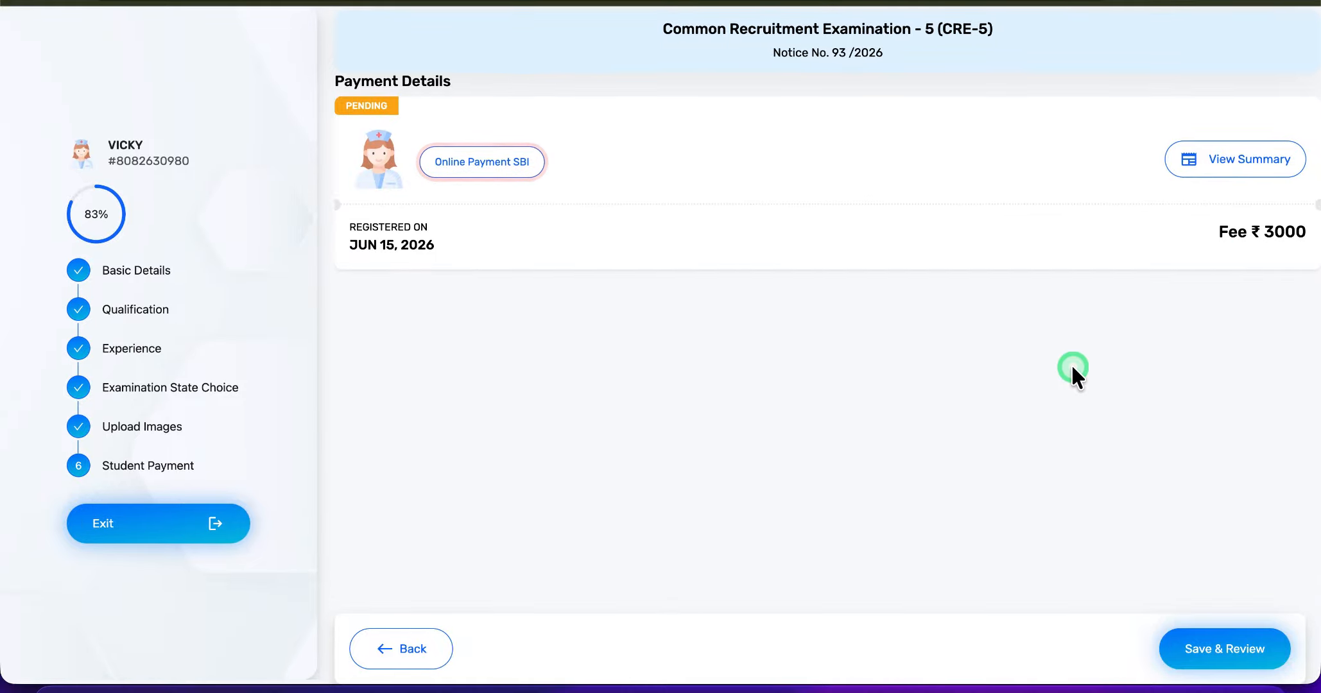
- Try to save and review the application before paying the fee, and dismiss the payment mode notice
left_click(1215, 649)
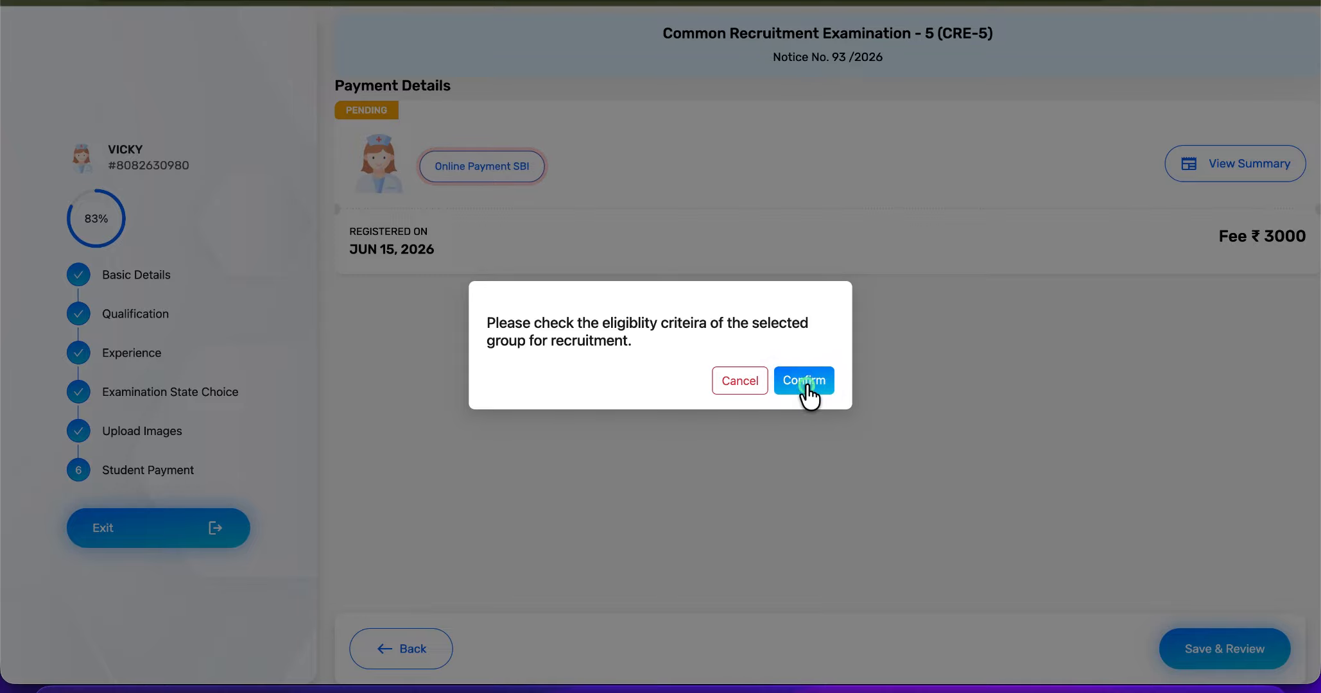
left_click(804, 381)
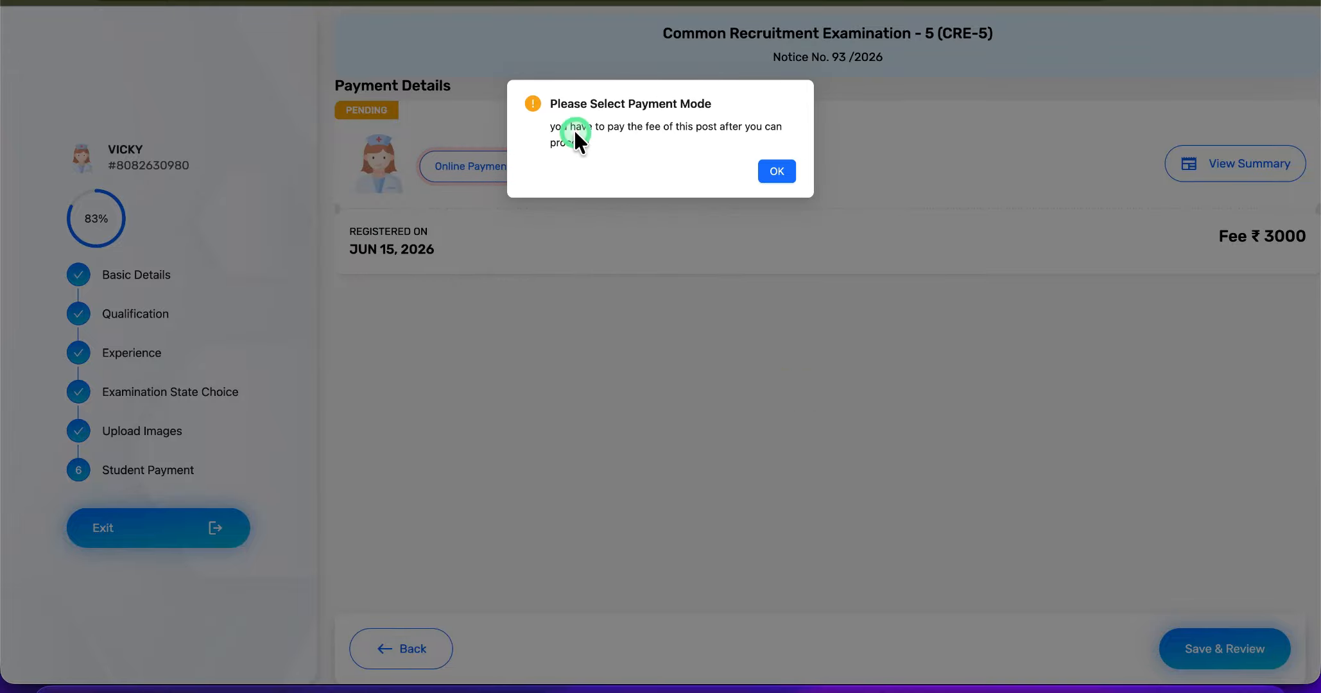
left_click(778, 177)
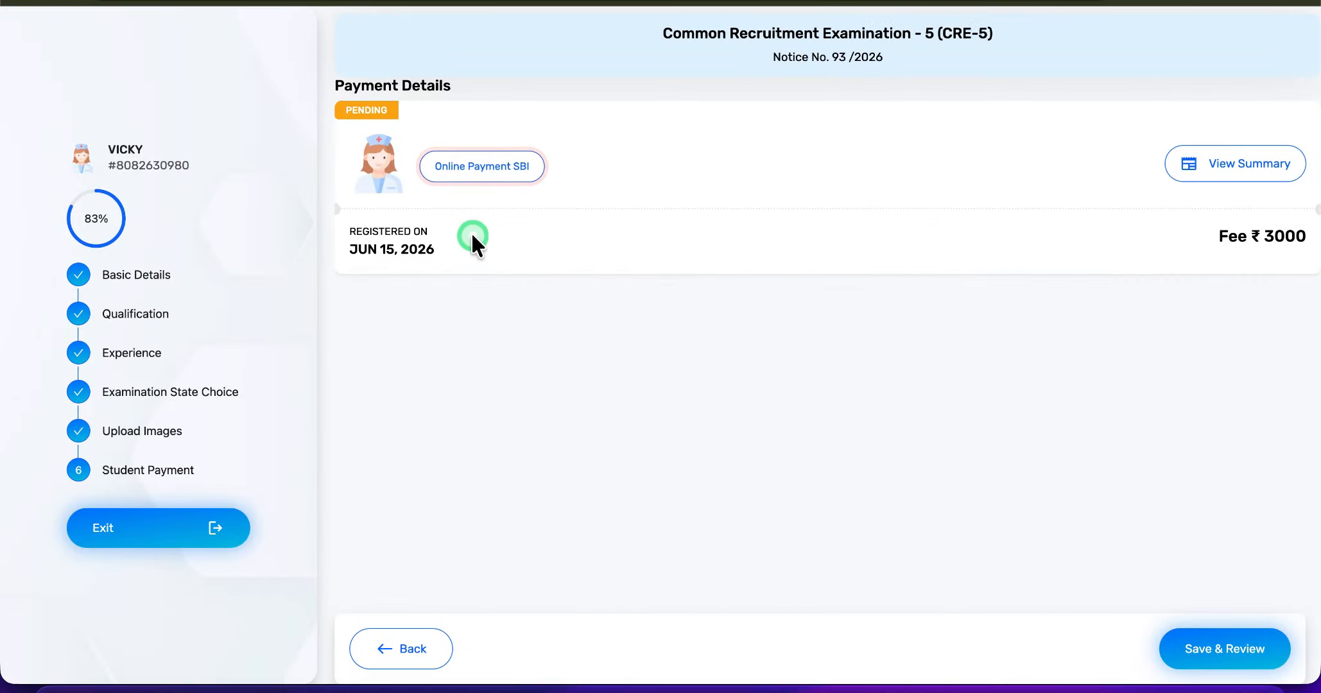
- Start the online SBI payment of the ₹3000 application fee and continue to the payment gateway
left_click(469, 169)
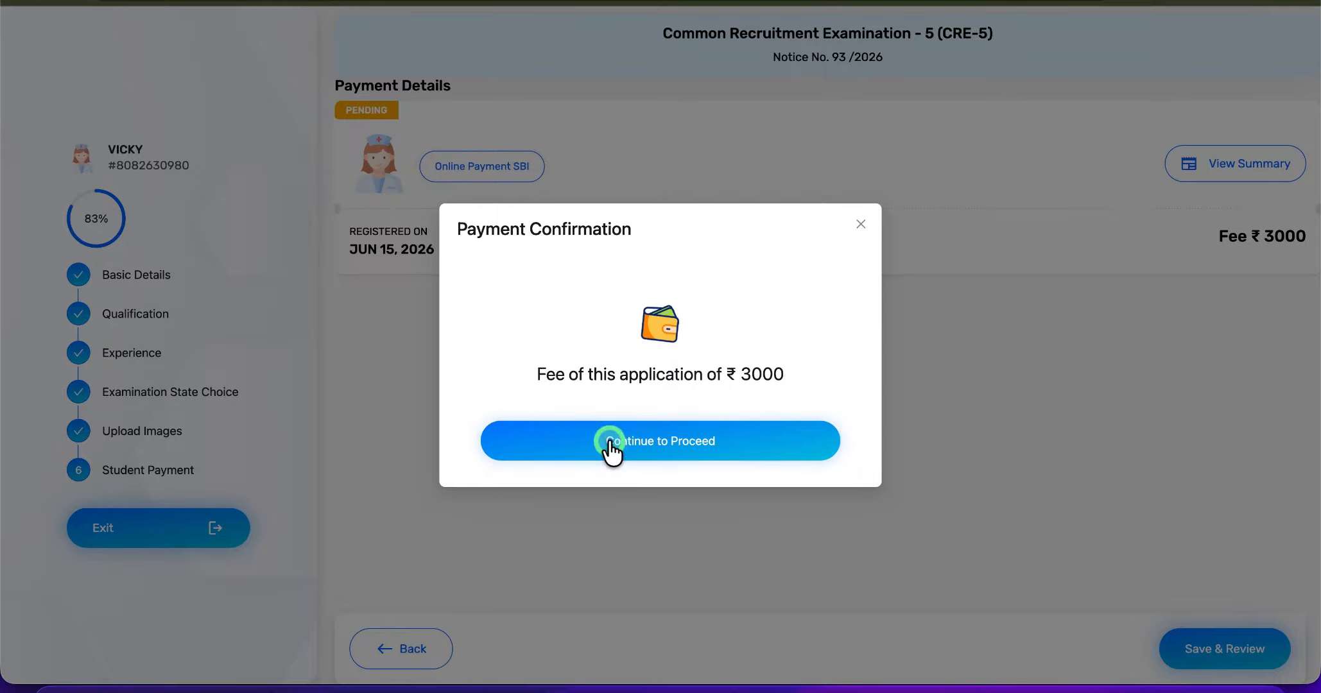
left_click(607, 440)
left_click(721, 229)
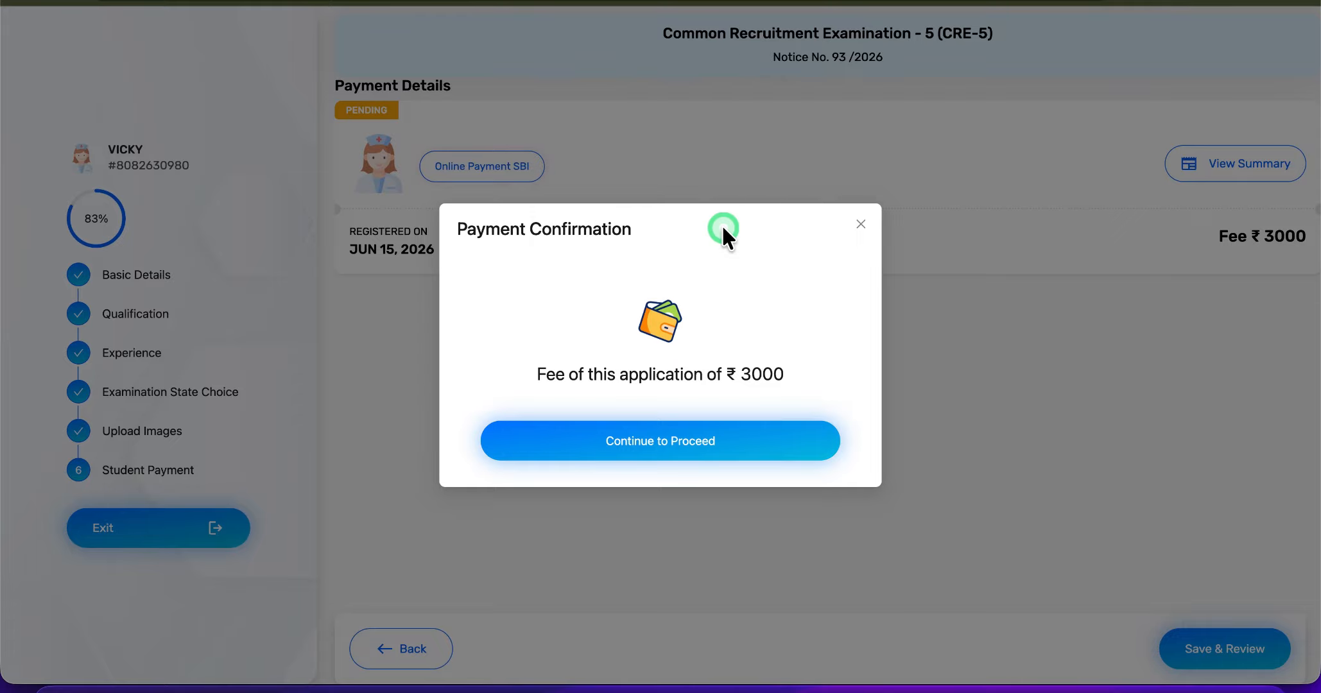
left_click(655, 441)
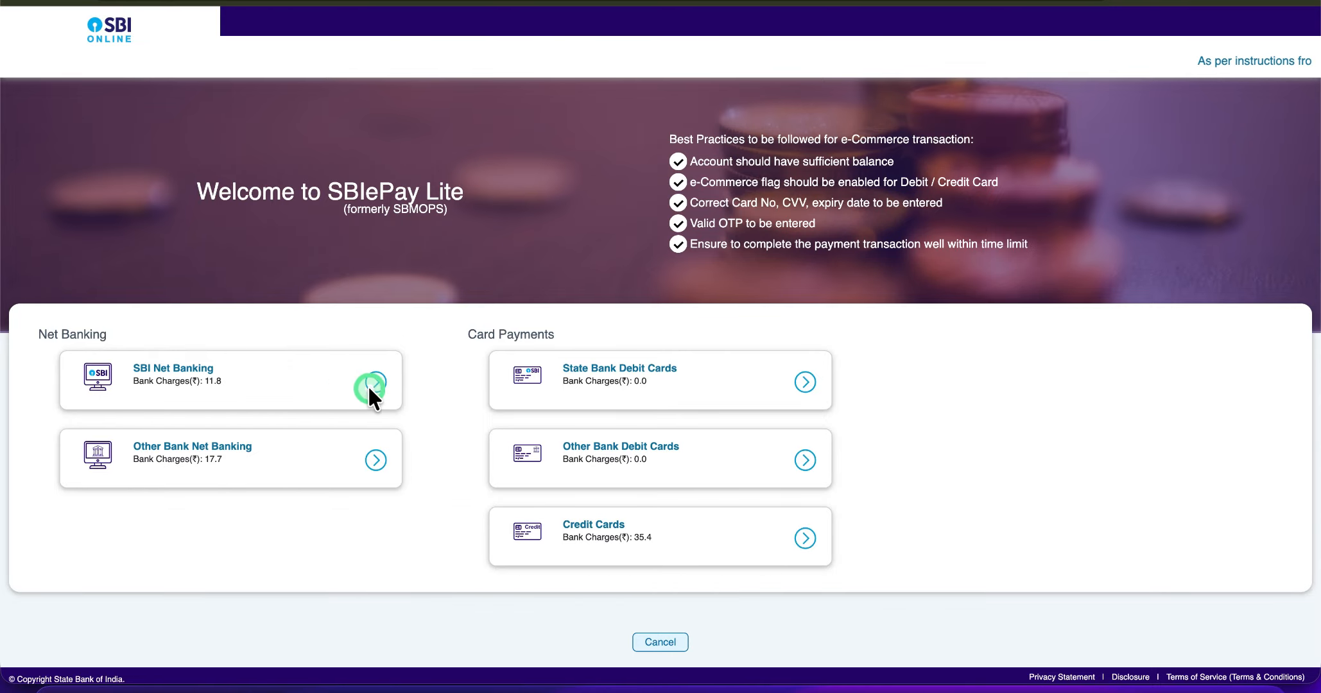
- Choose debit card payment and confirm the fee's payment details, then cancel the transaction on the card details page
scroll(510, 408, "down", 1)
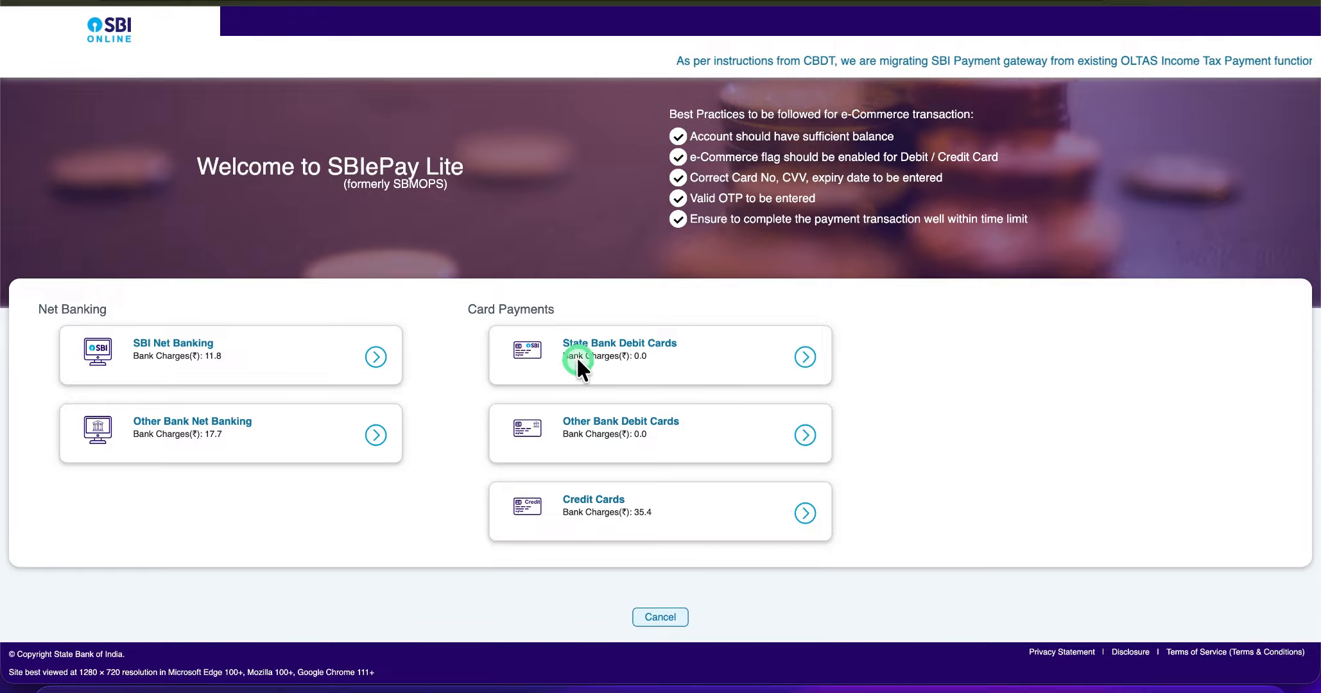
left_click(737, 348)
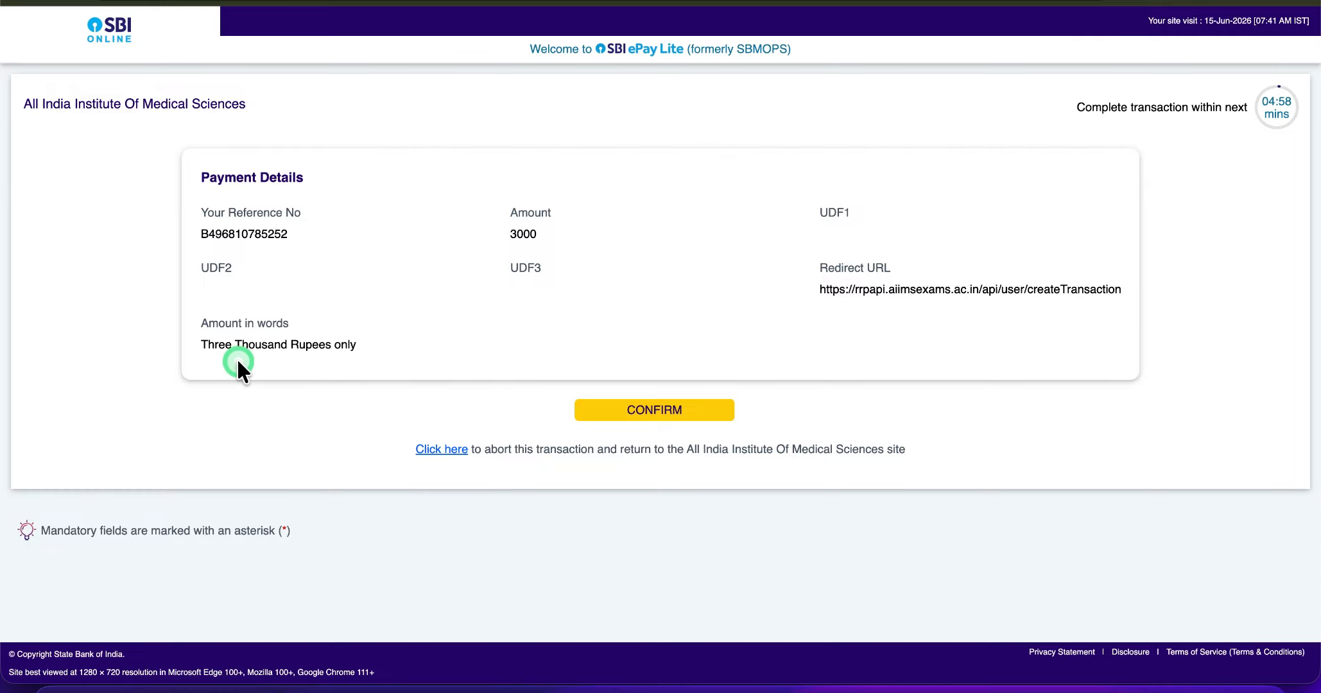
left_click(620, 420)
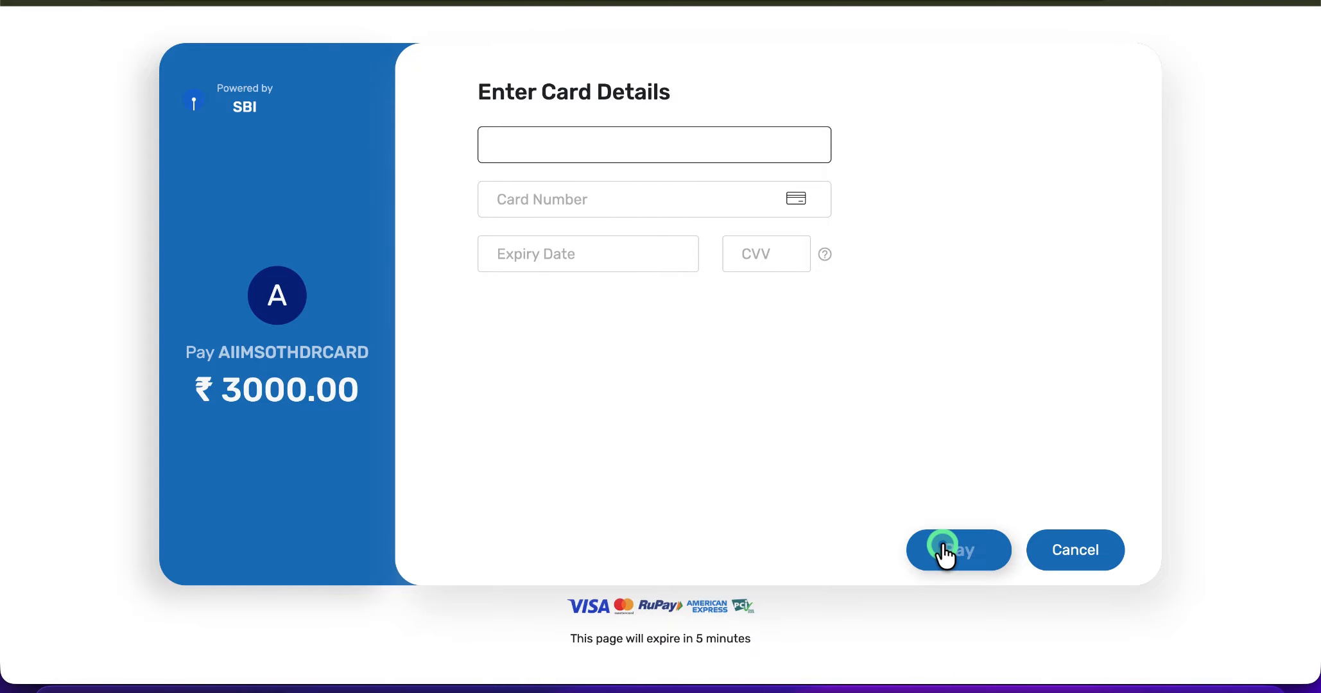
left_click(1068, 556)
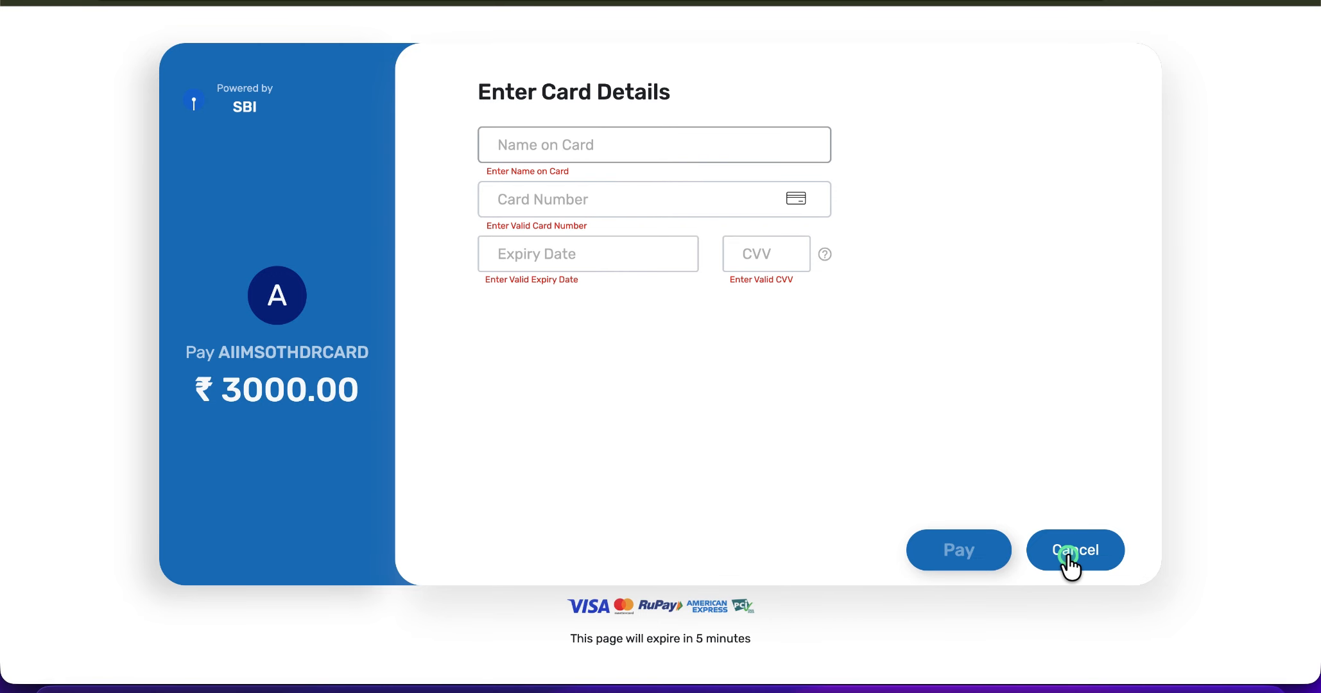
left_click(1068, 557)
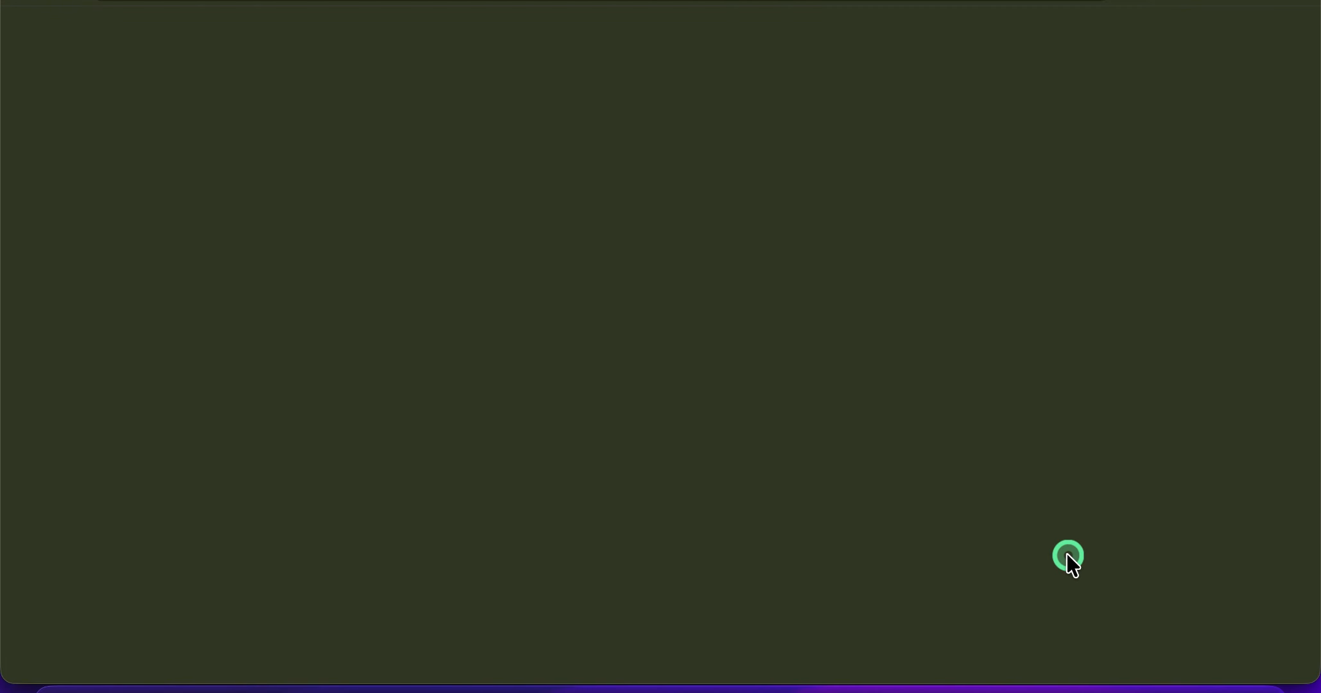